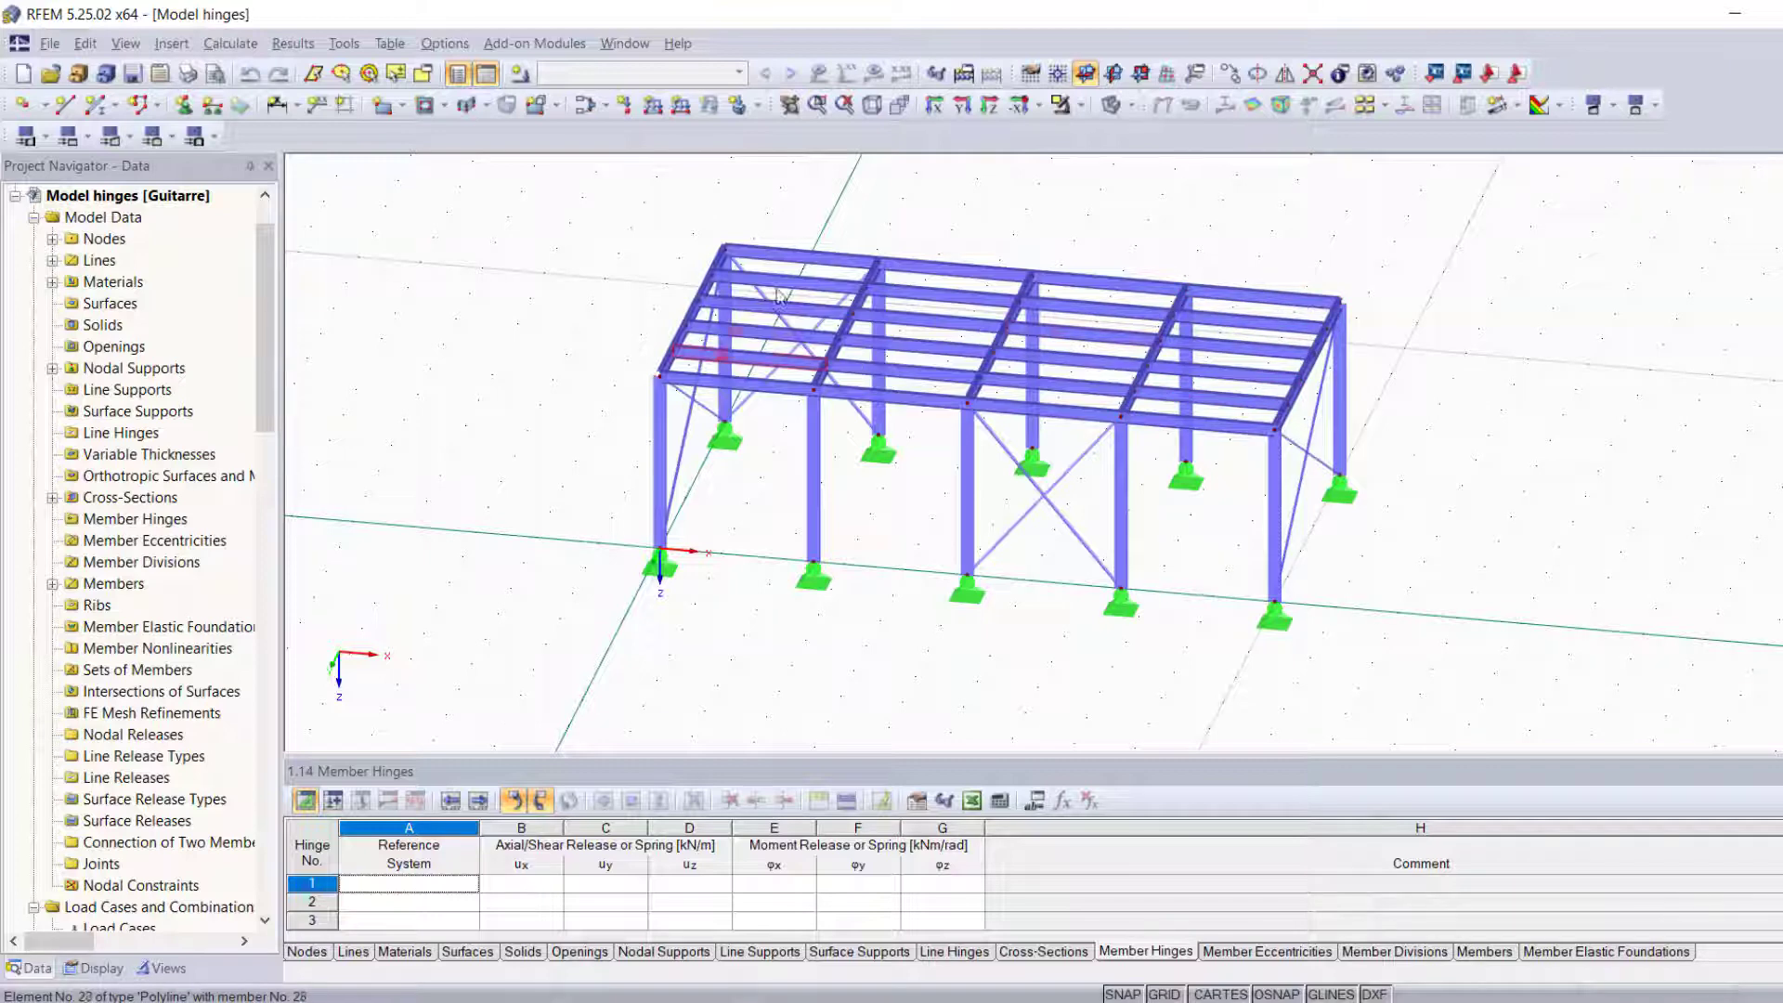
# - Open member 34, the front eave beam in the second bay, for editing and review its start and end hinge choices
pyautogui.click(838, 448)
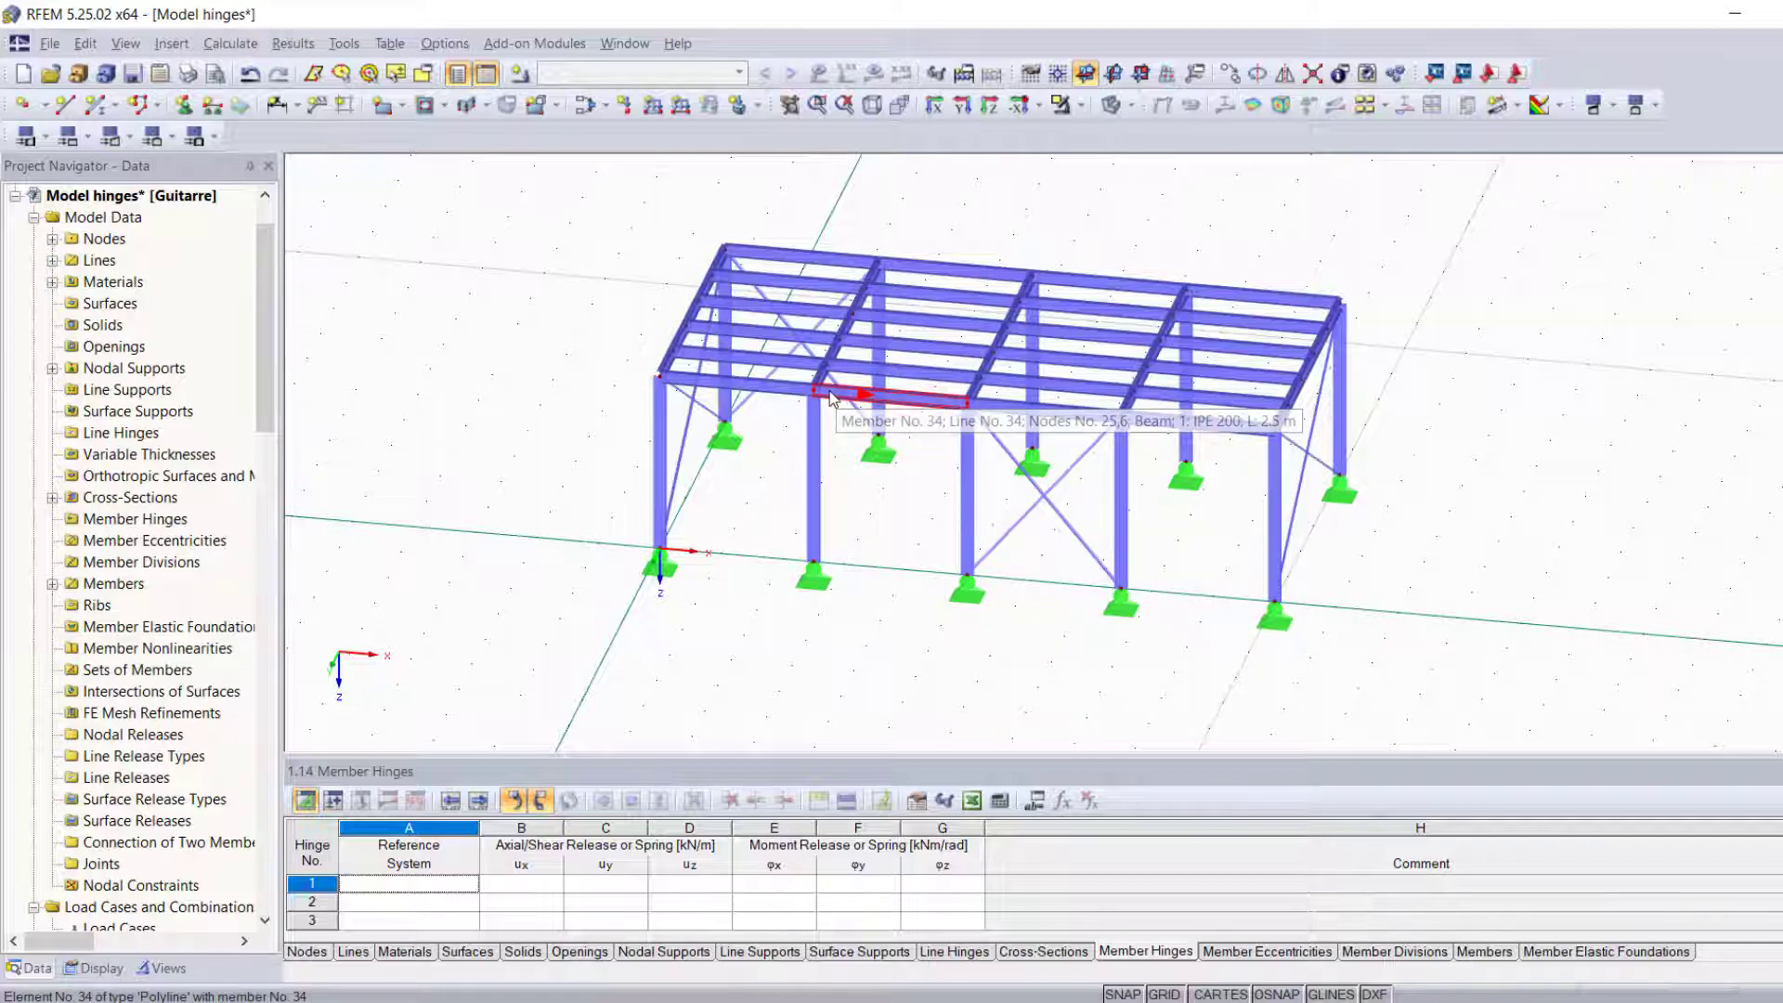
pyautogui.doubleClick(939, 407)
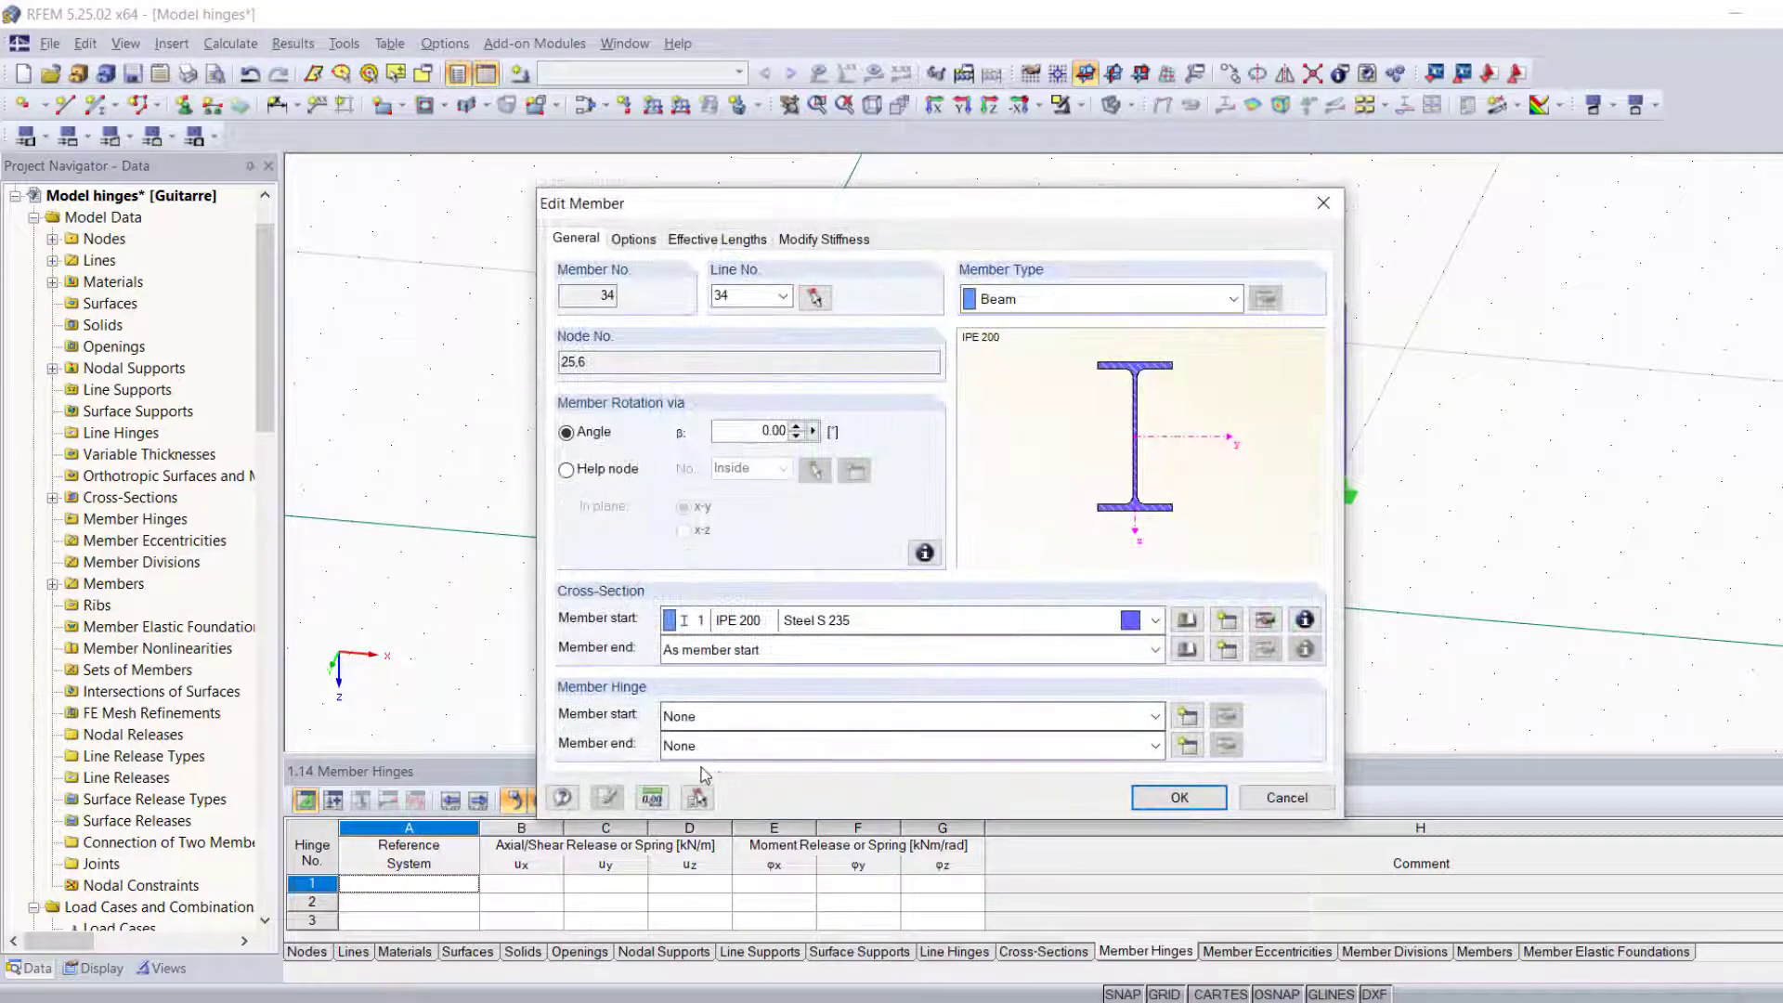
pyautogui.click(704, 719)
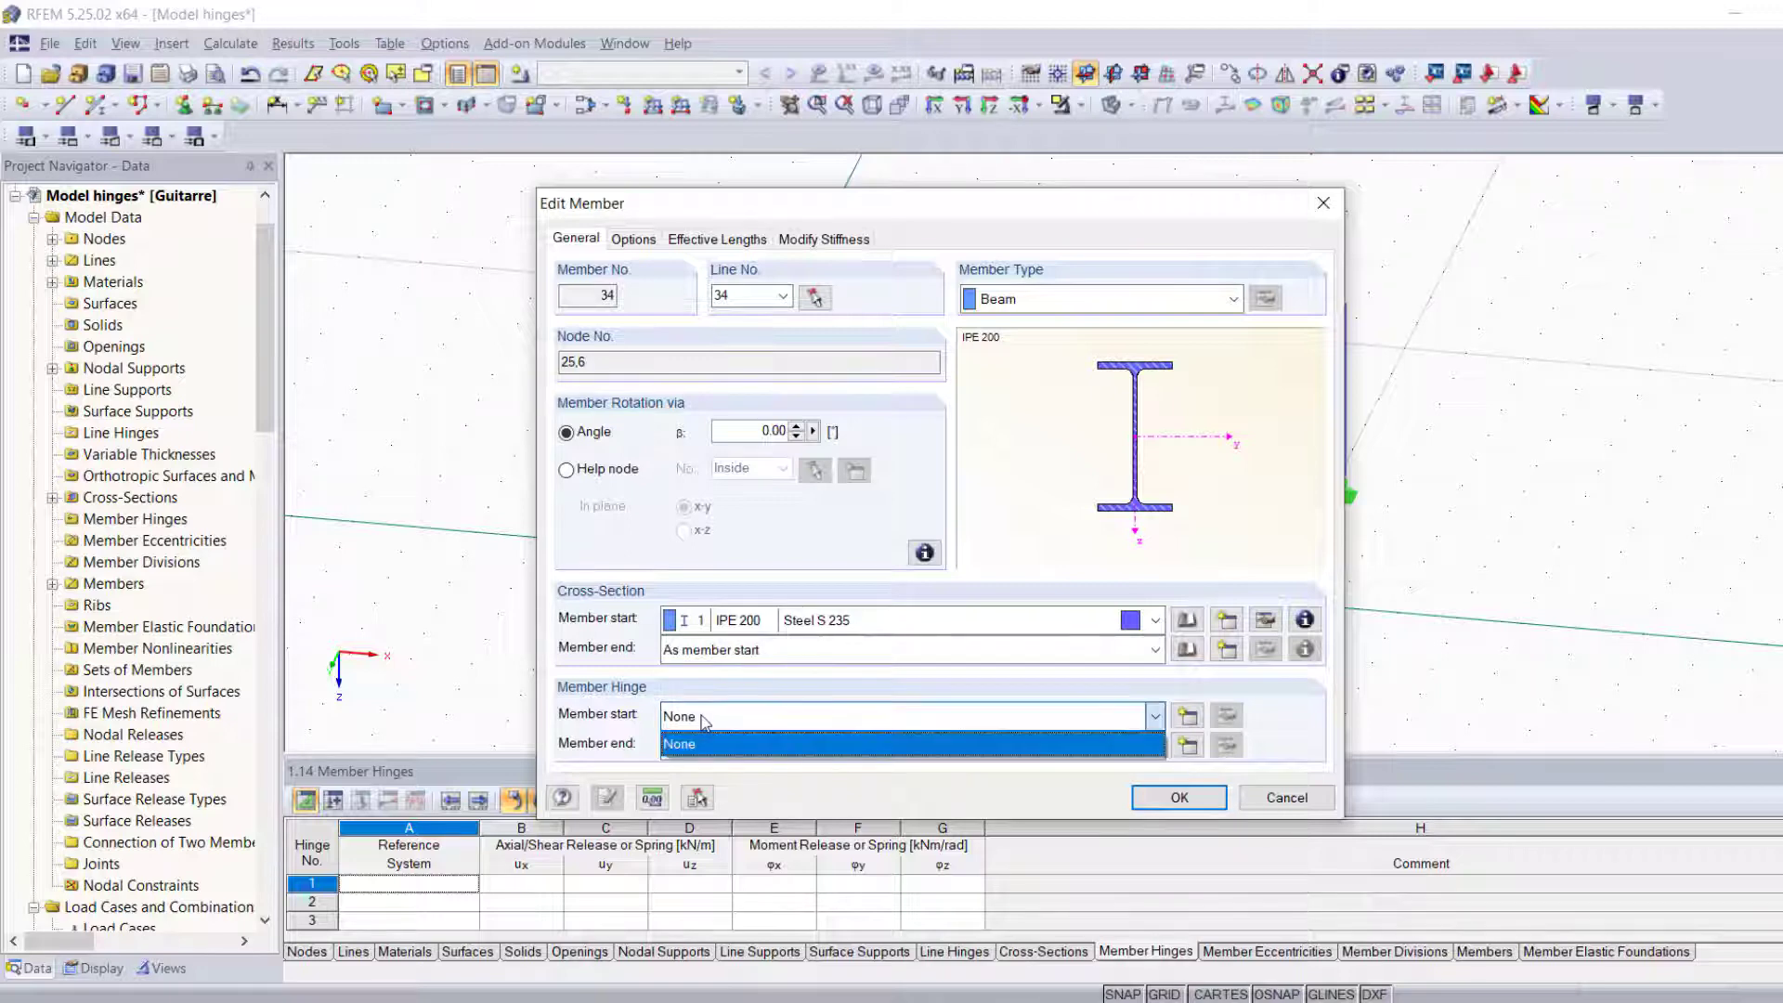
pyautogui.click(706, 723)
pyautogui.click(718, 748)
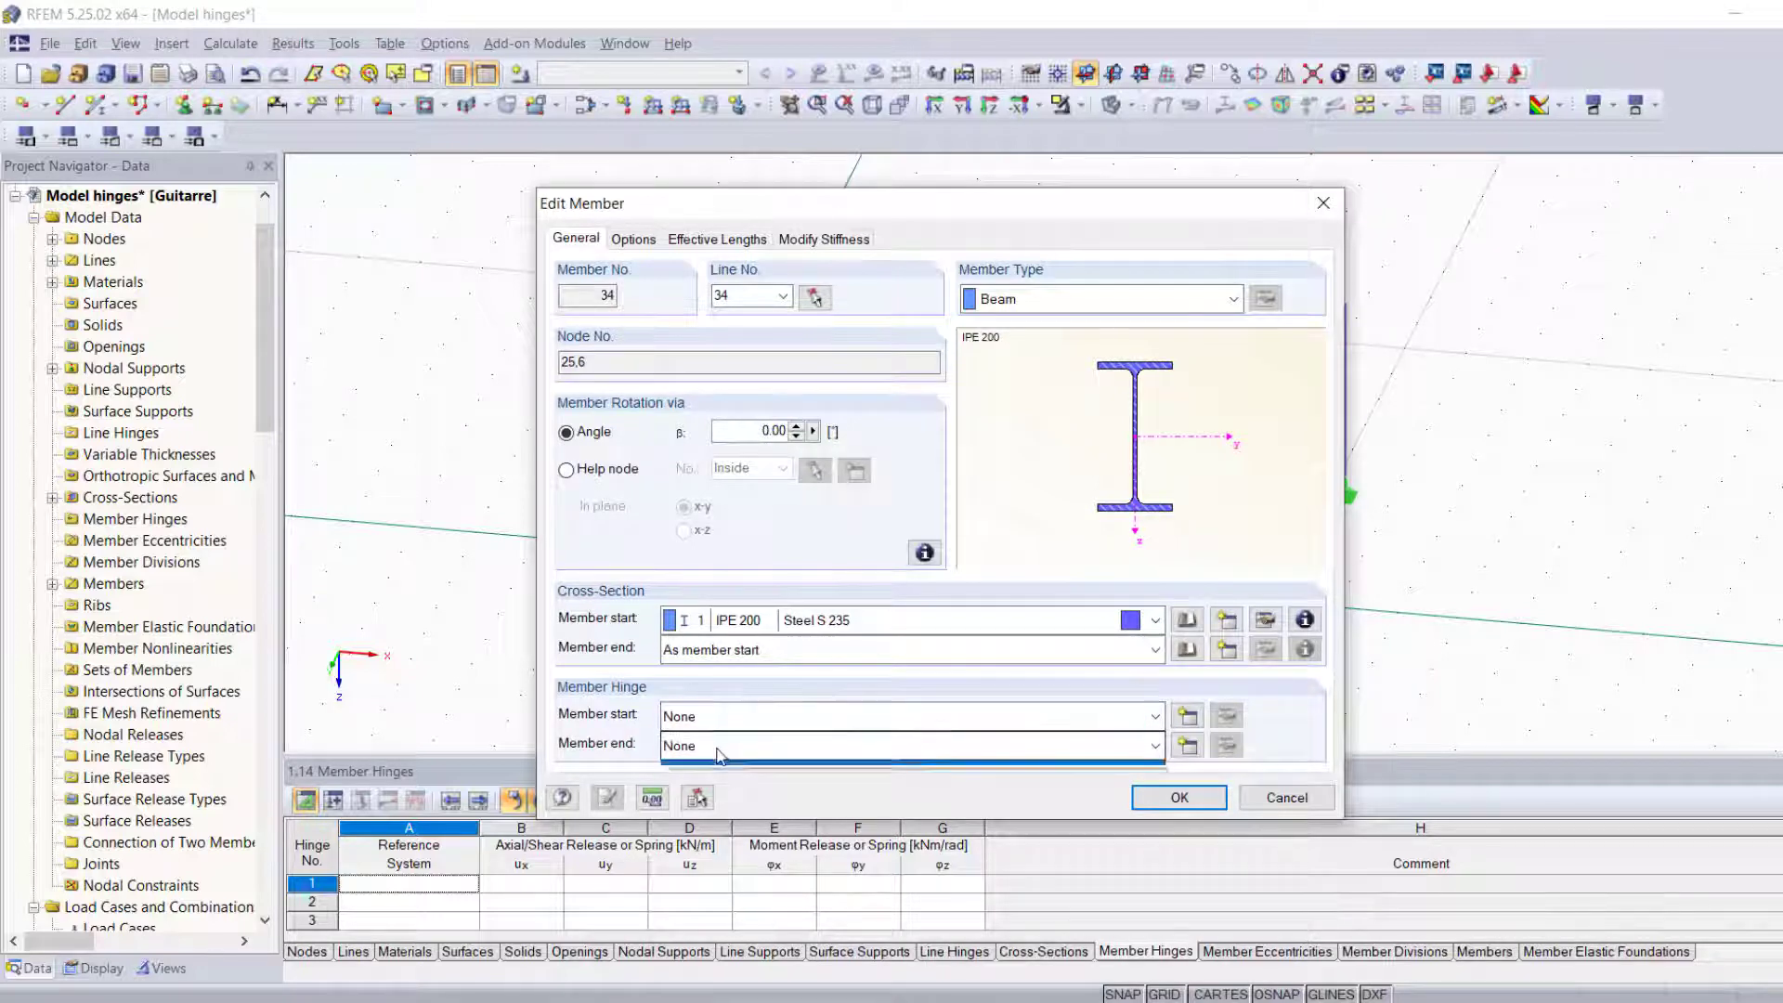
pyautogui.click(721, 769)
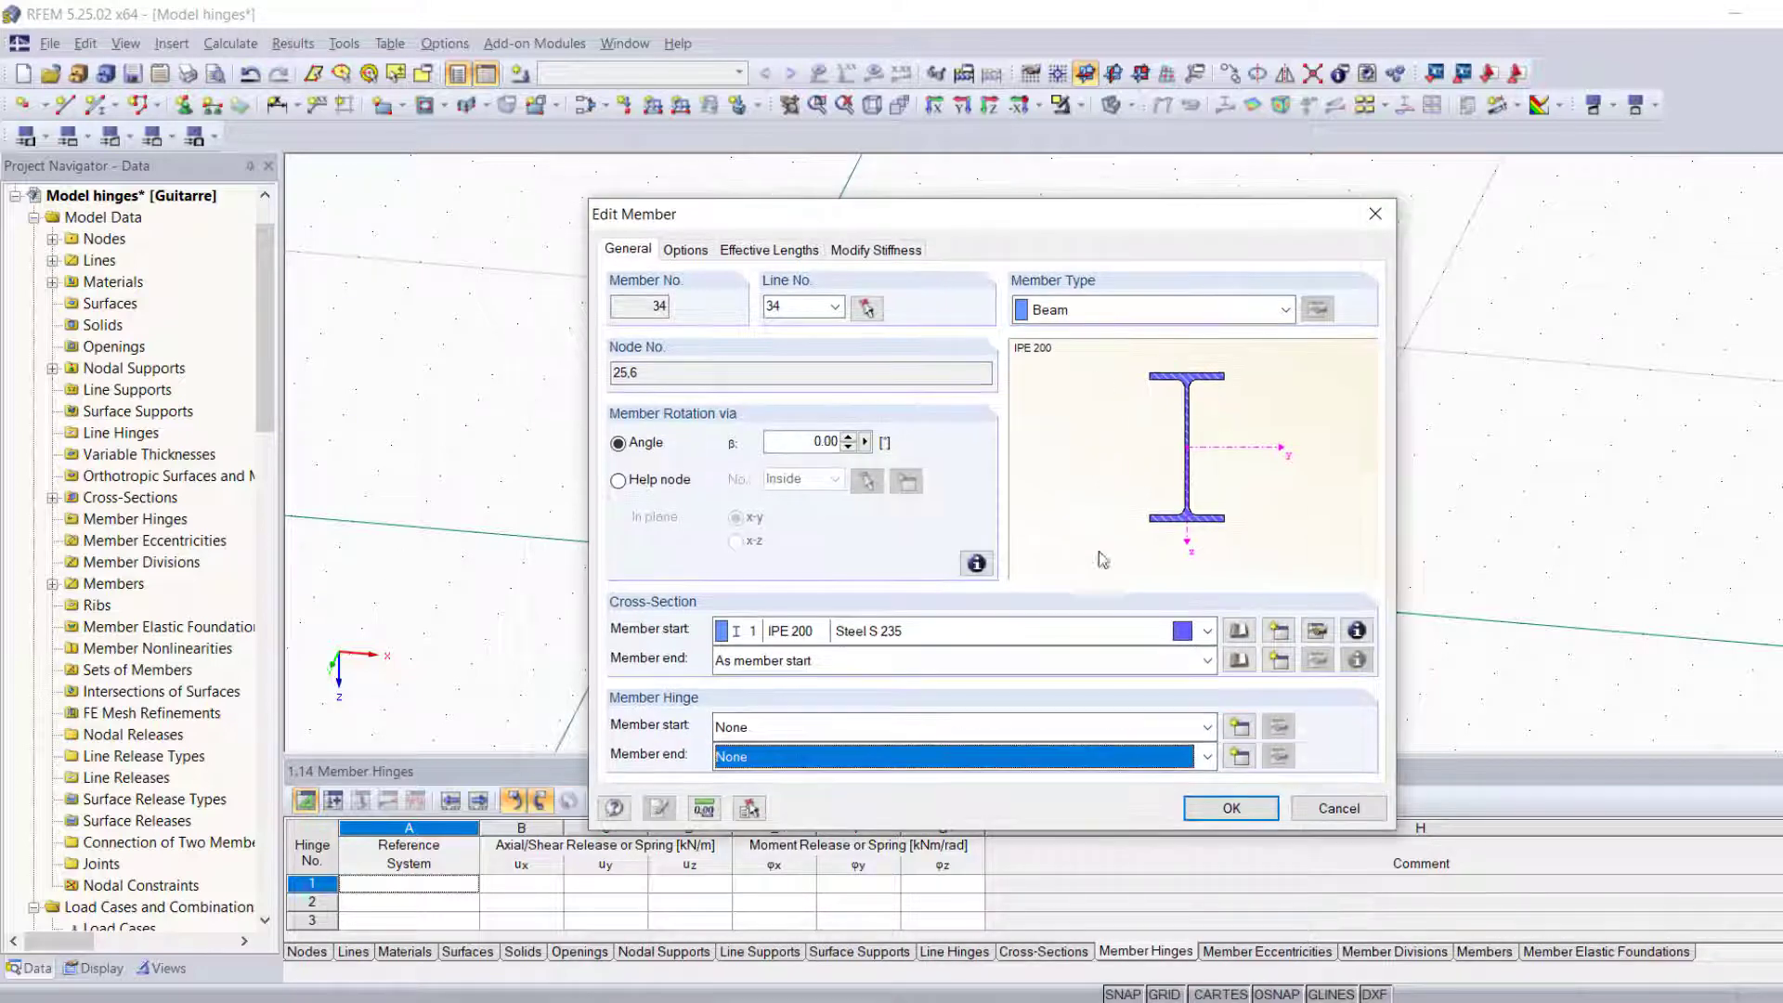
# - Create a new member hinge for the beam's start in the Global X,Y,Z reference system with φY and φZ released
pyautogui.click(1239, 728)
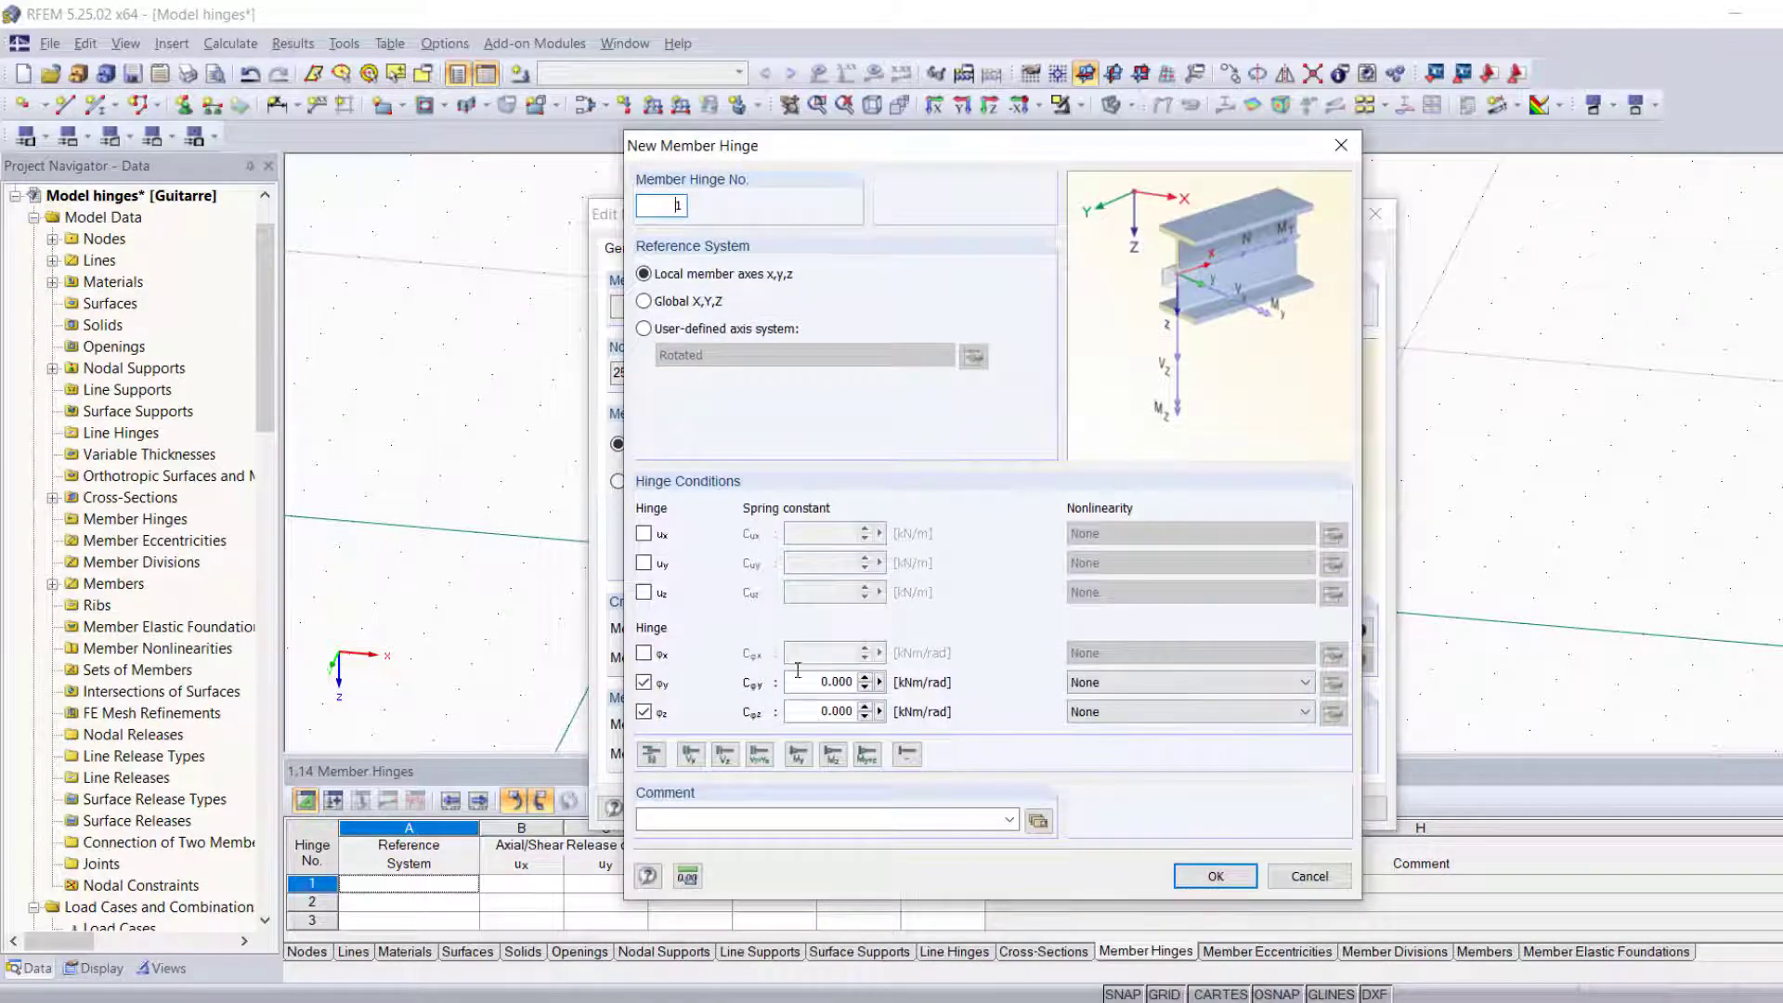
pyautogui.click(644, 301)
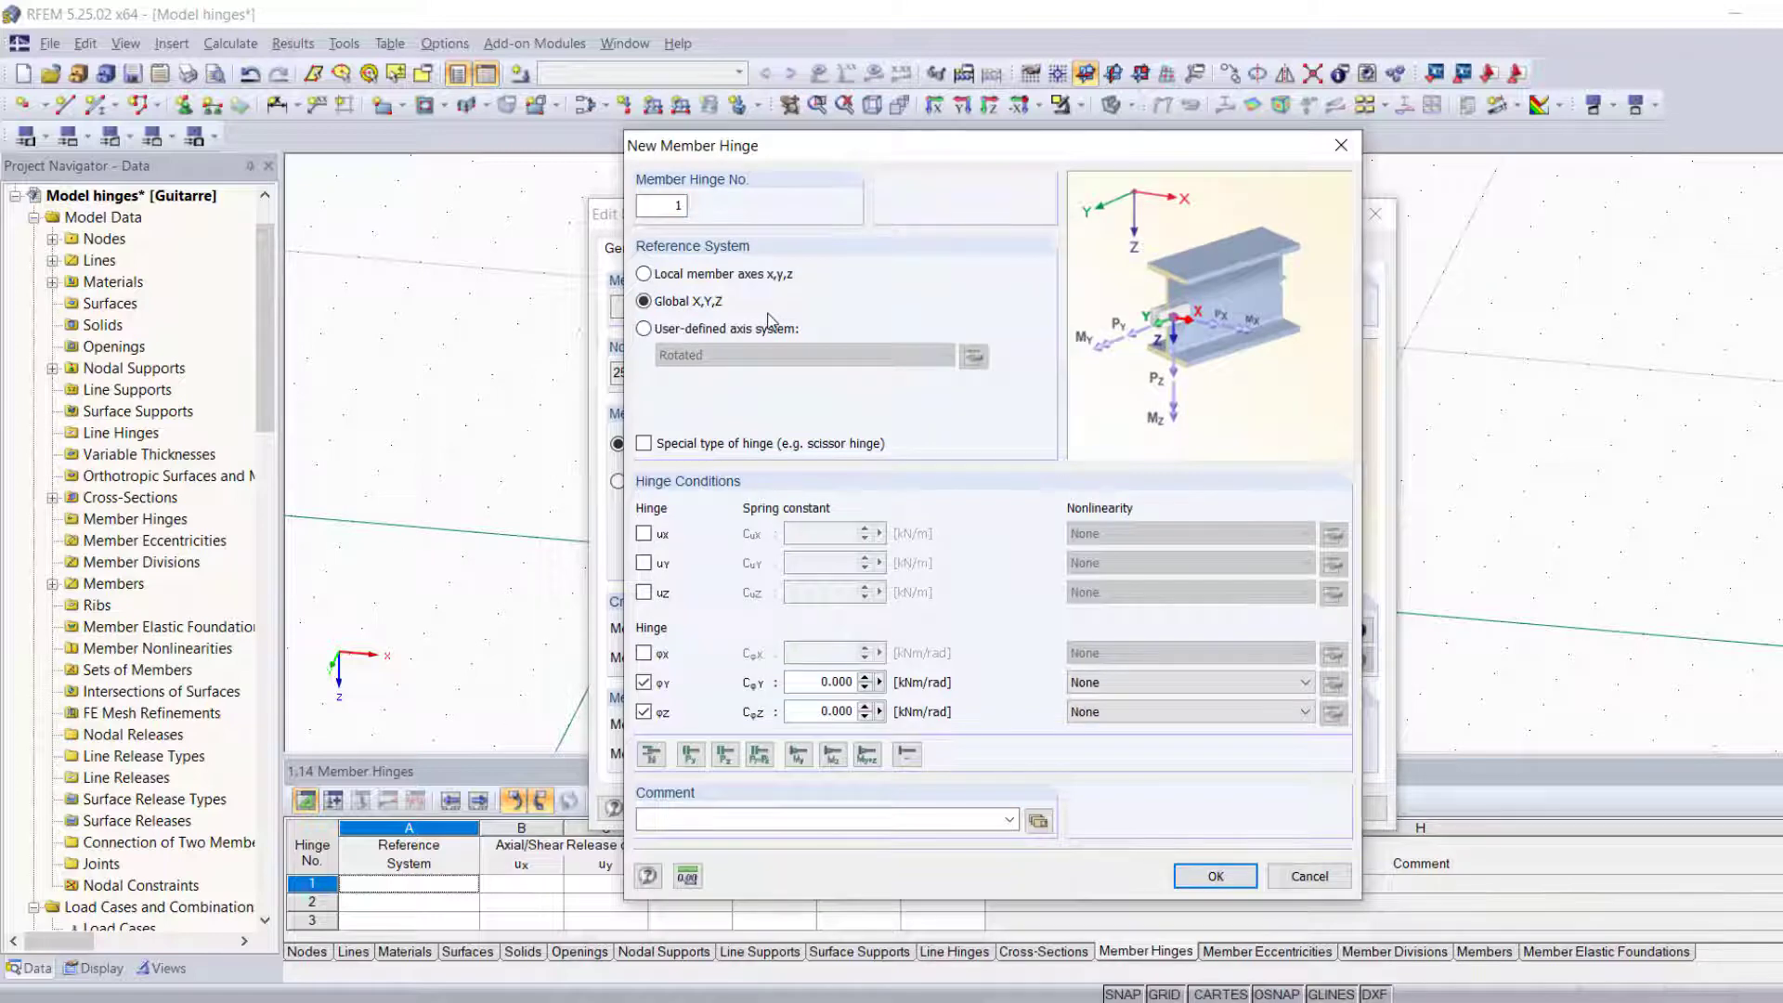
pyautogui.click(643, 684)
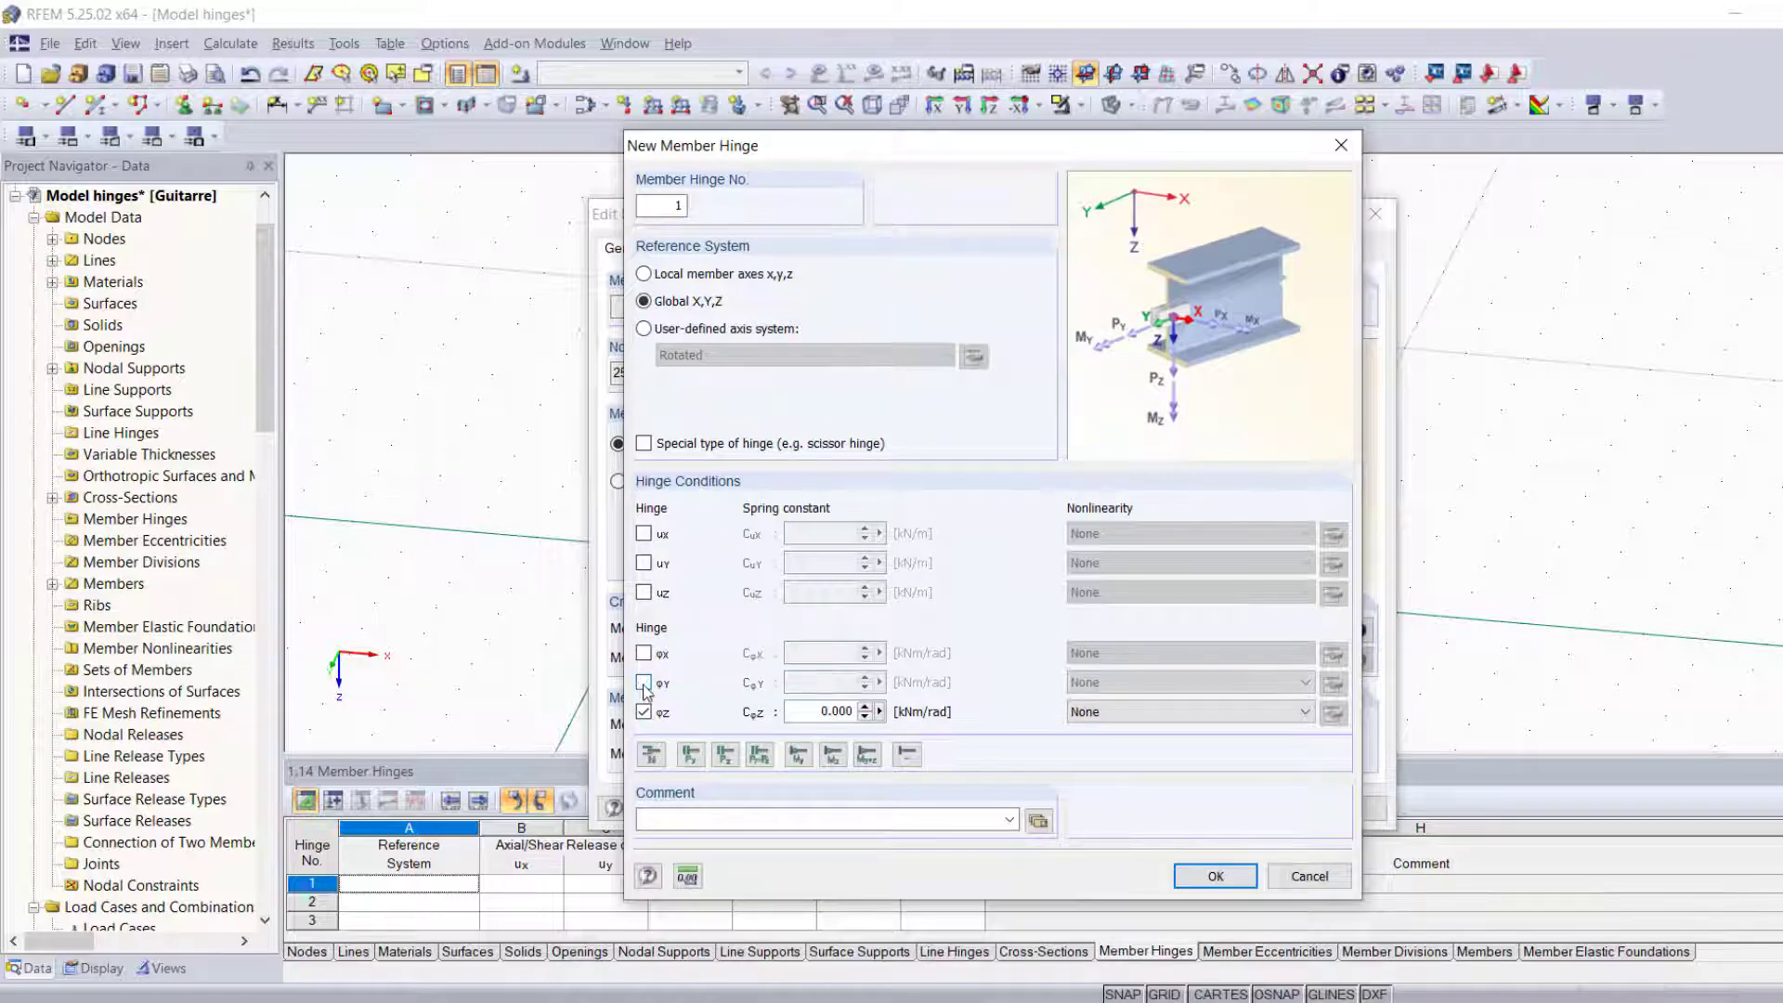
pyautogui.click(643, 683)
pyautogui.click(644, 712)
pyautogui.click(644, 712)
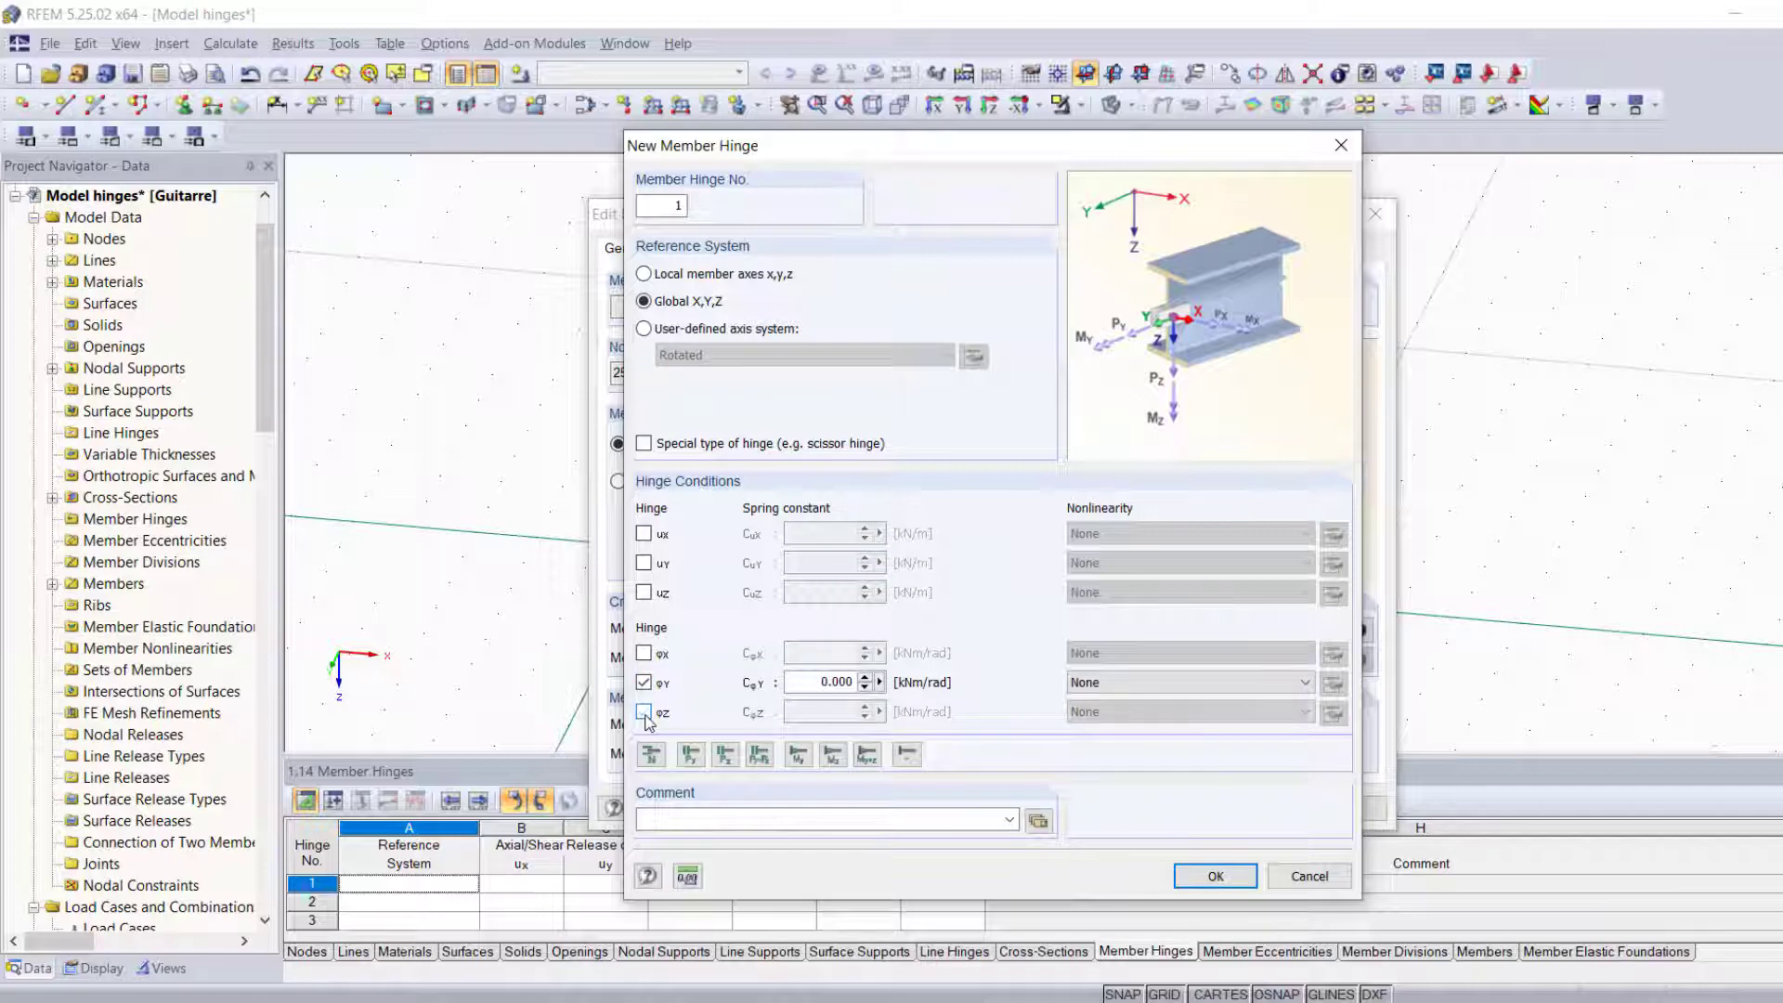
pyautogui.click(643, 712)
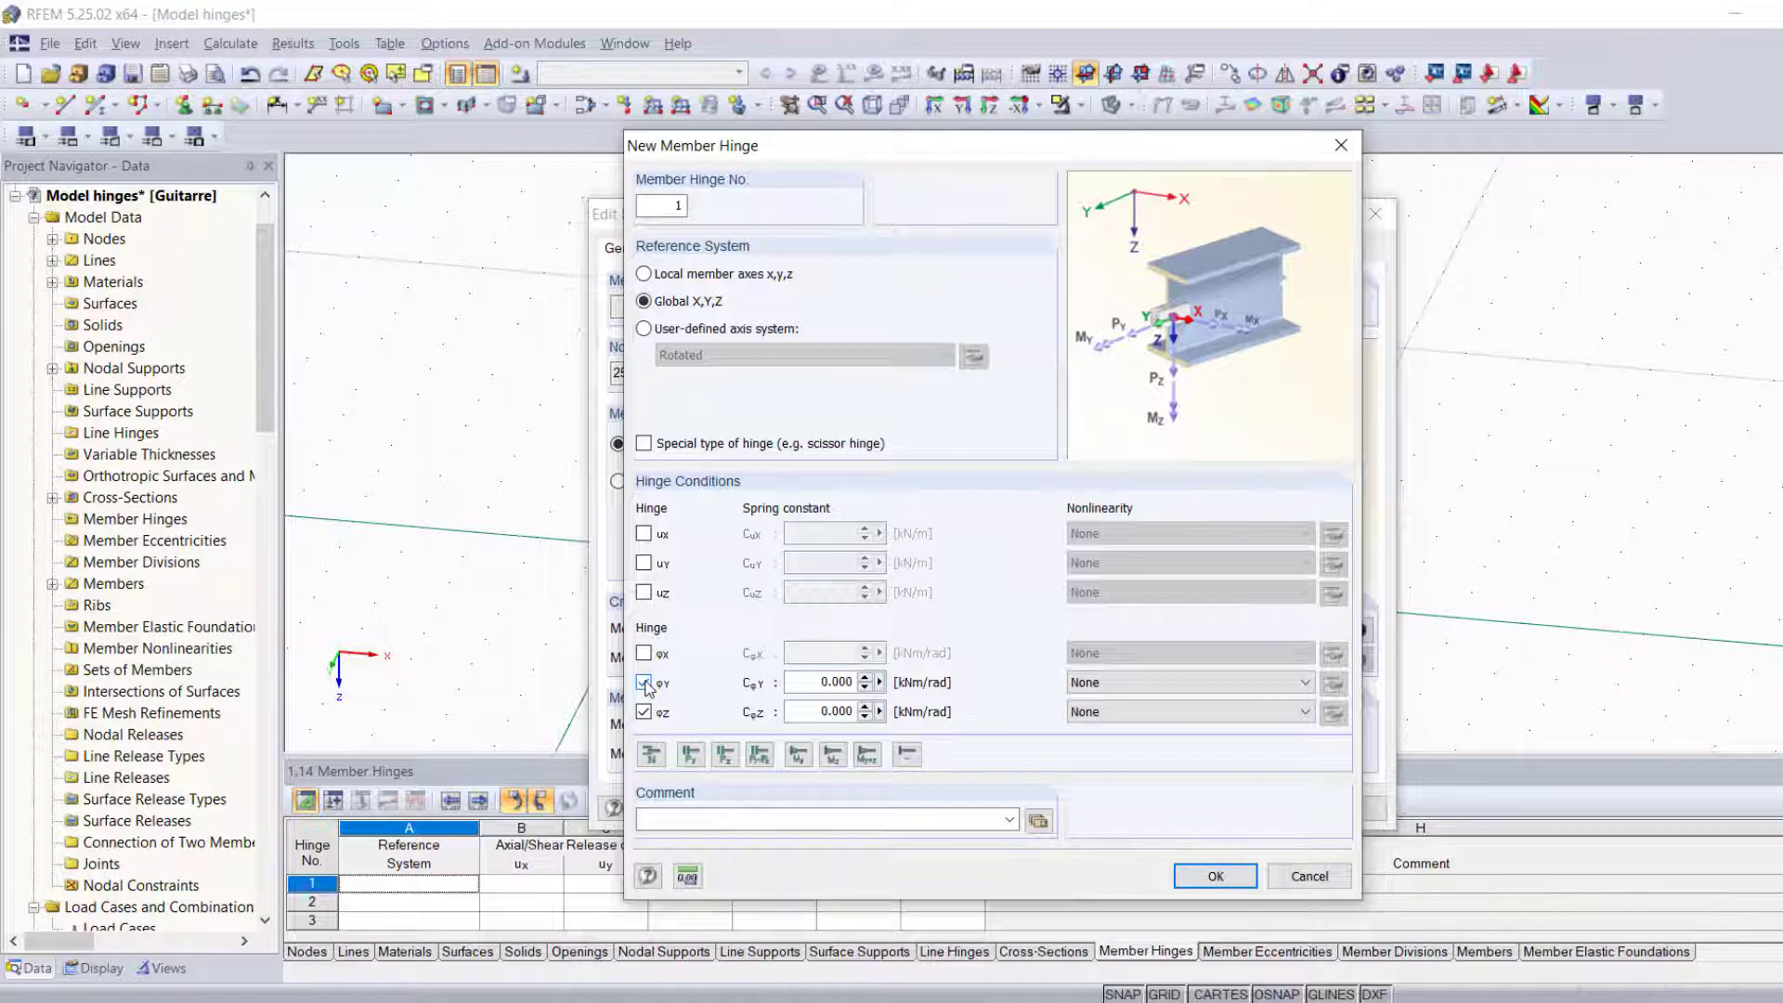
pyautogui.click(643, 685)
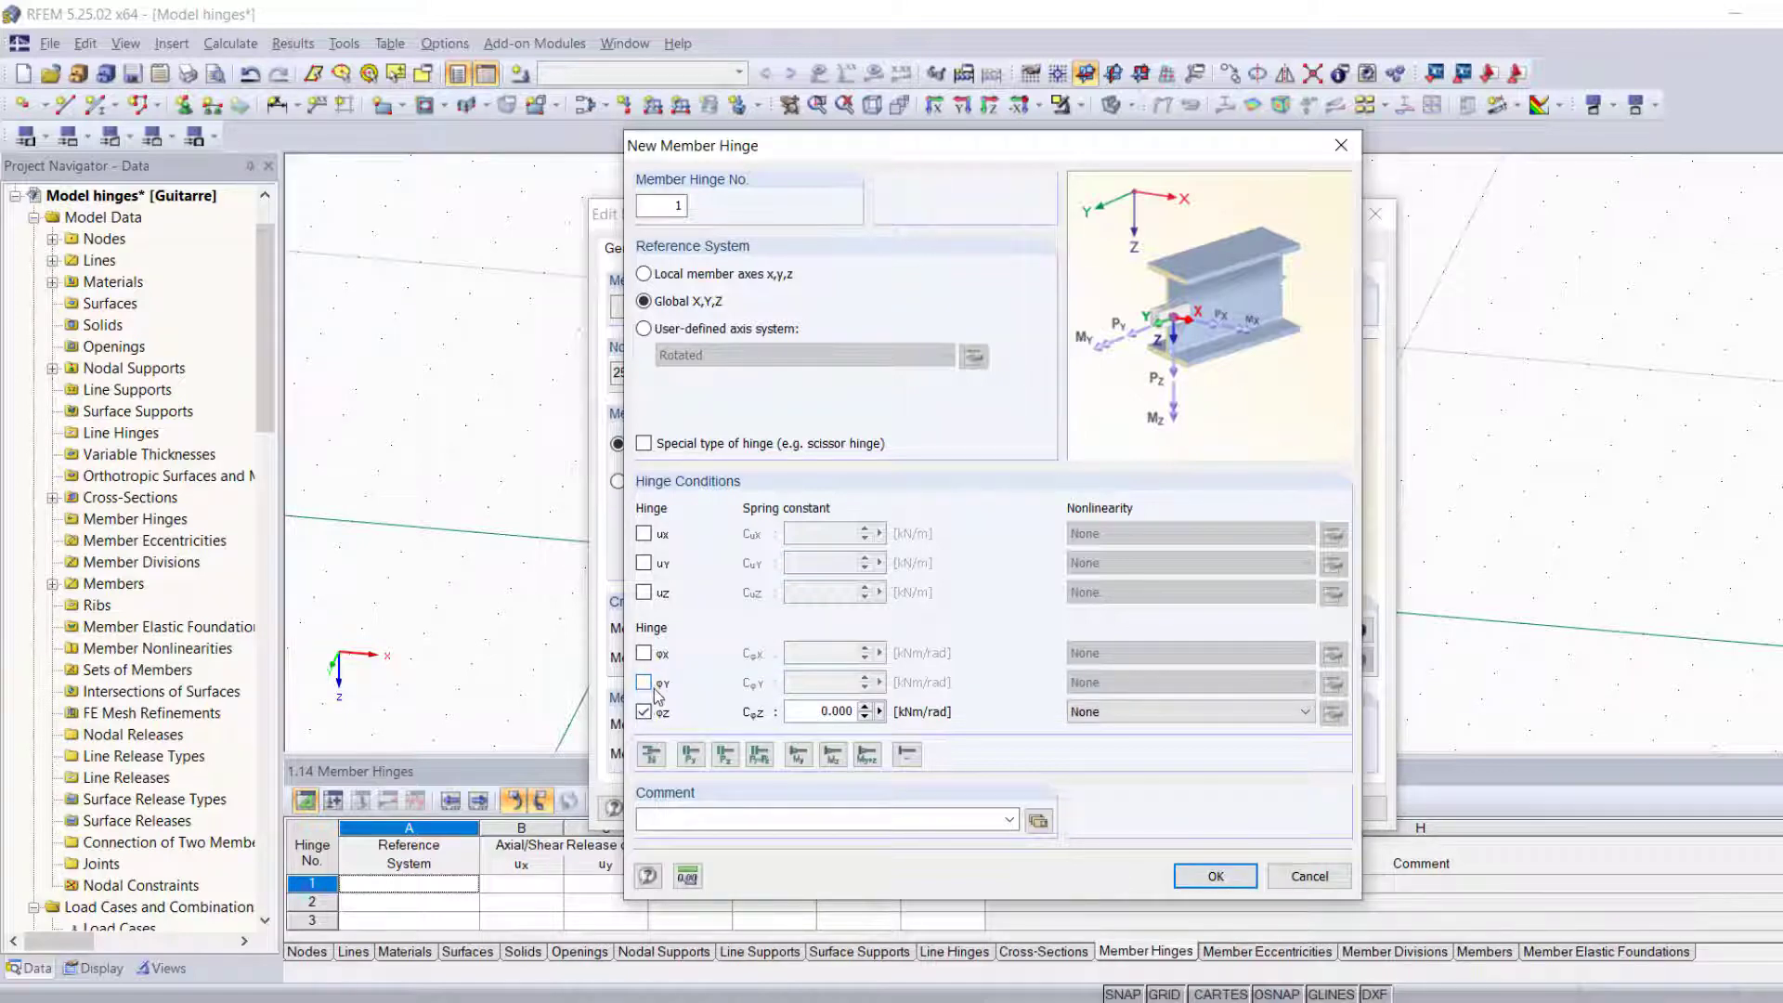
pyautogui.click(655, 690)
pyautogui.click(662, 685)
pyautogui.click(655, 687)
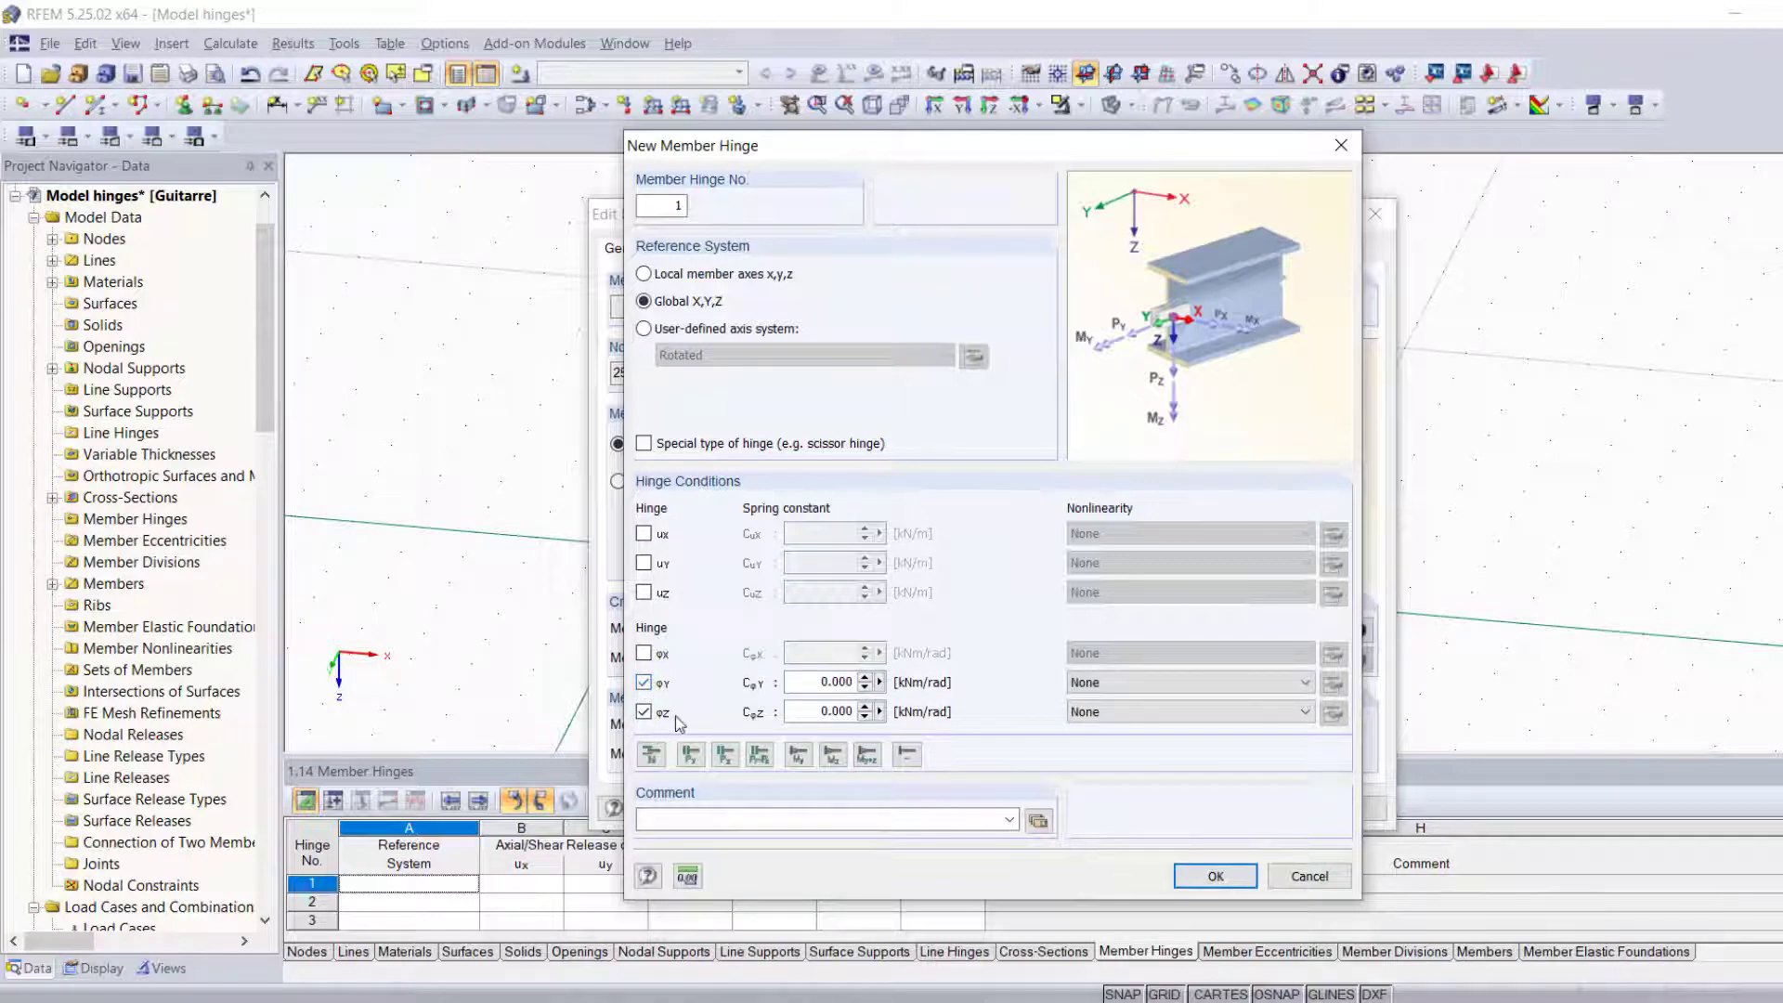
pyautogui.click(1212, 876)
# - Assign hinge 1 (Global) to the end of the eave beam as well and apply the member changes
pyautogui.click(1009, 739)
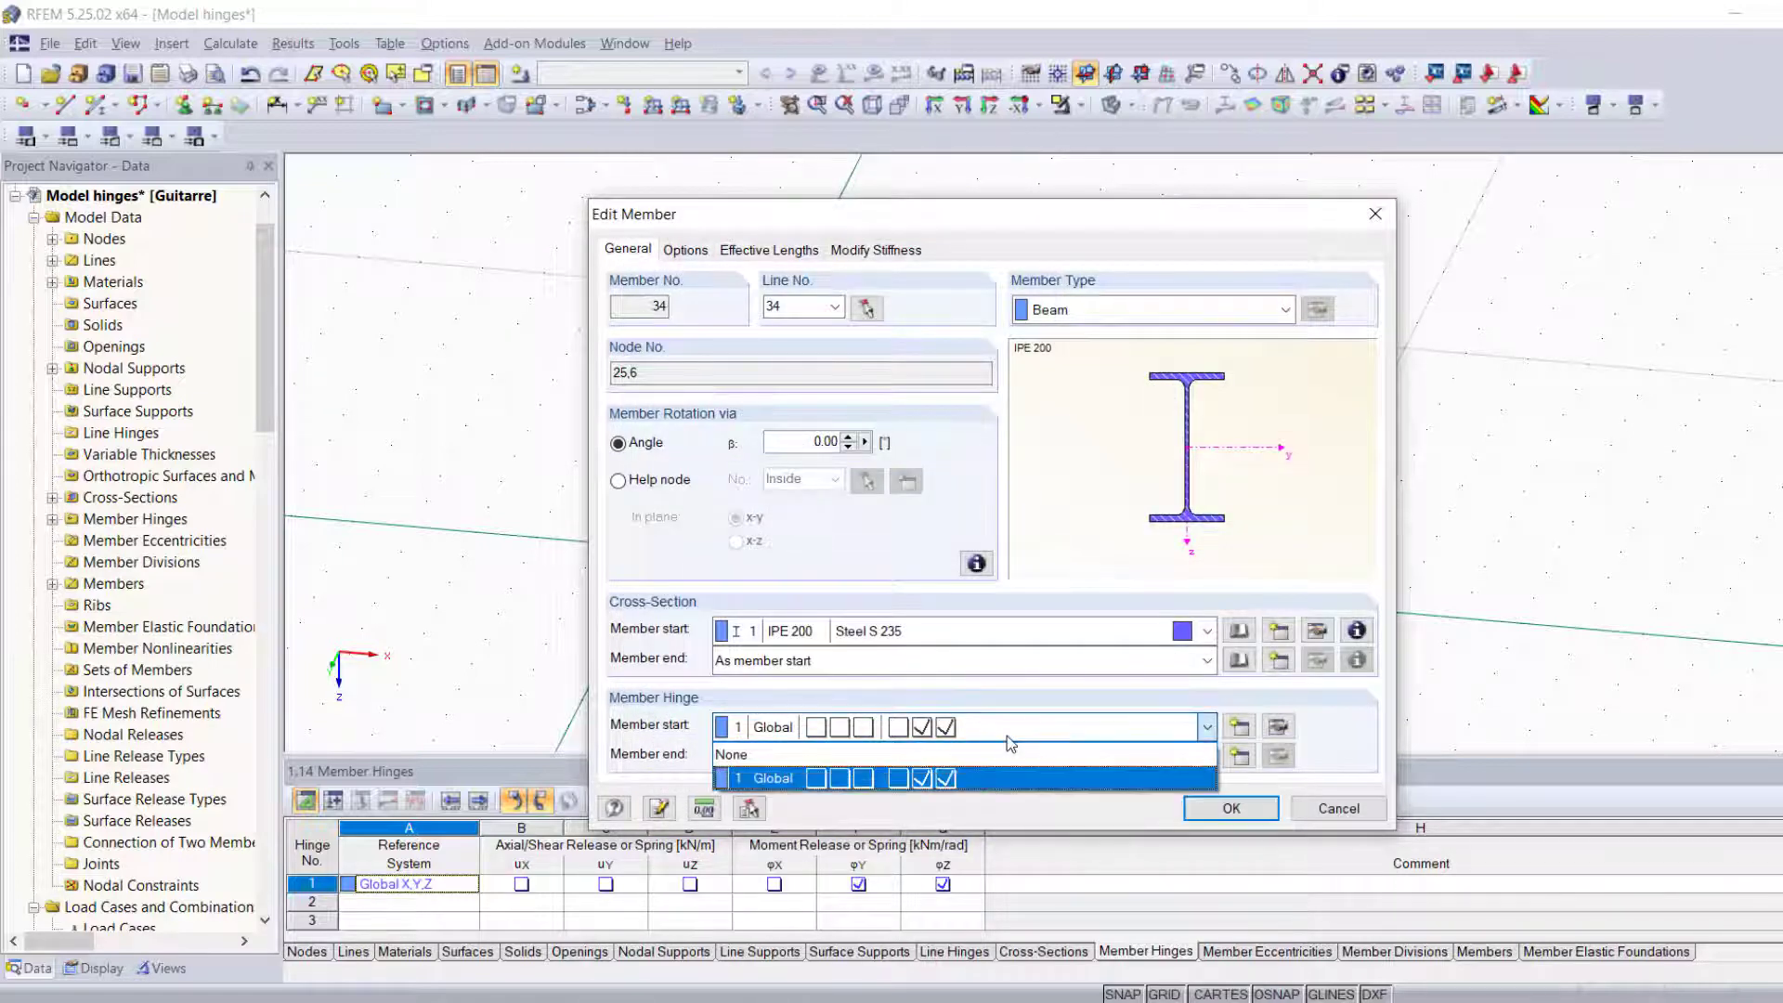
pyautogui.click(1012, 729)
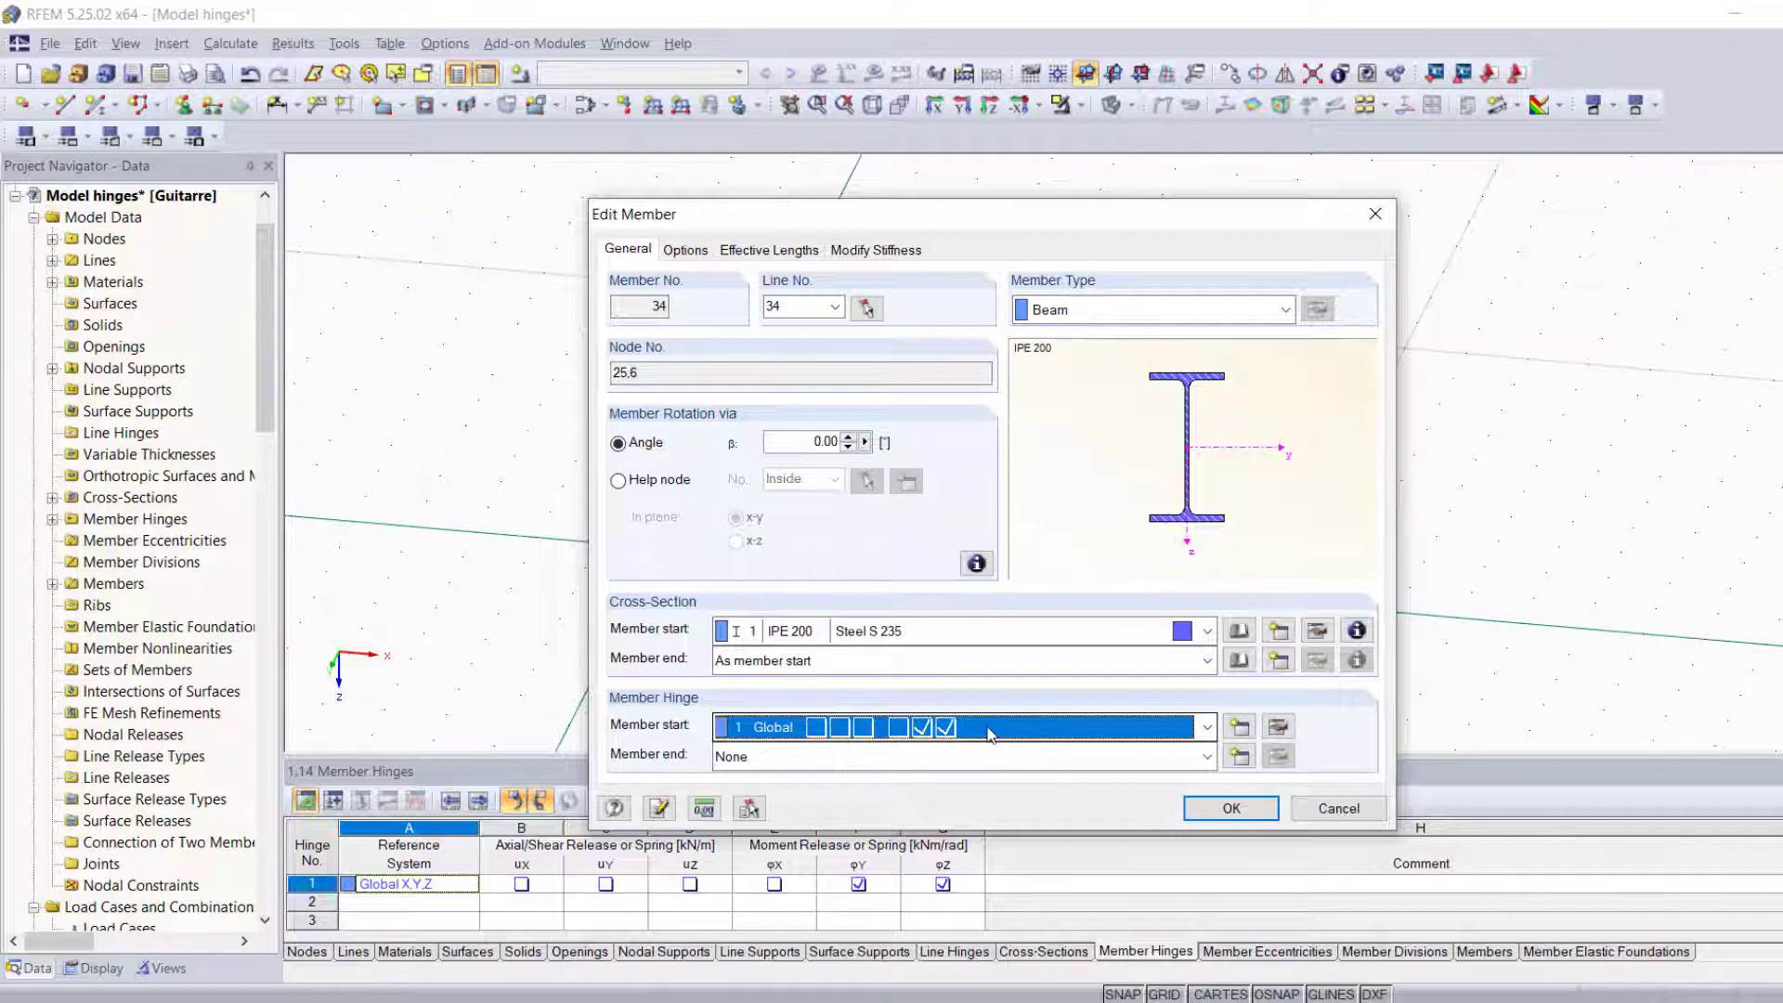
pyautogui.click(888, 756)
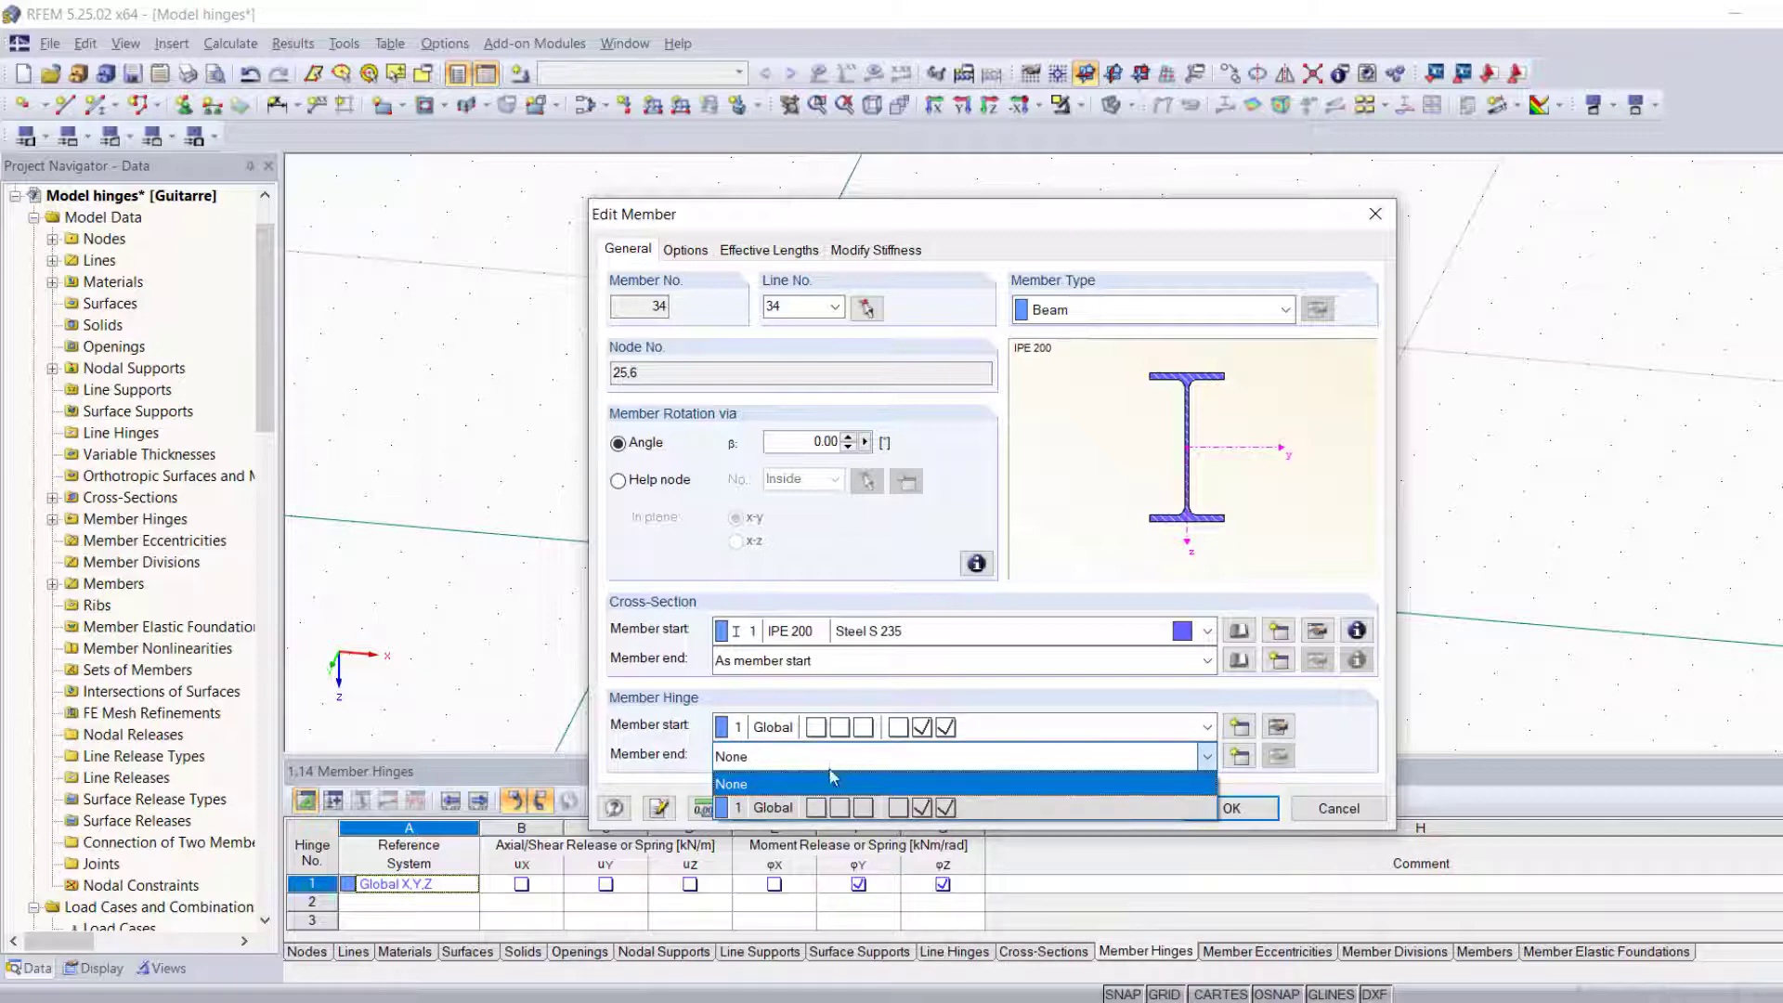
pyautogui.click(1000, 808)
pyautogui.click(1215, 816)
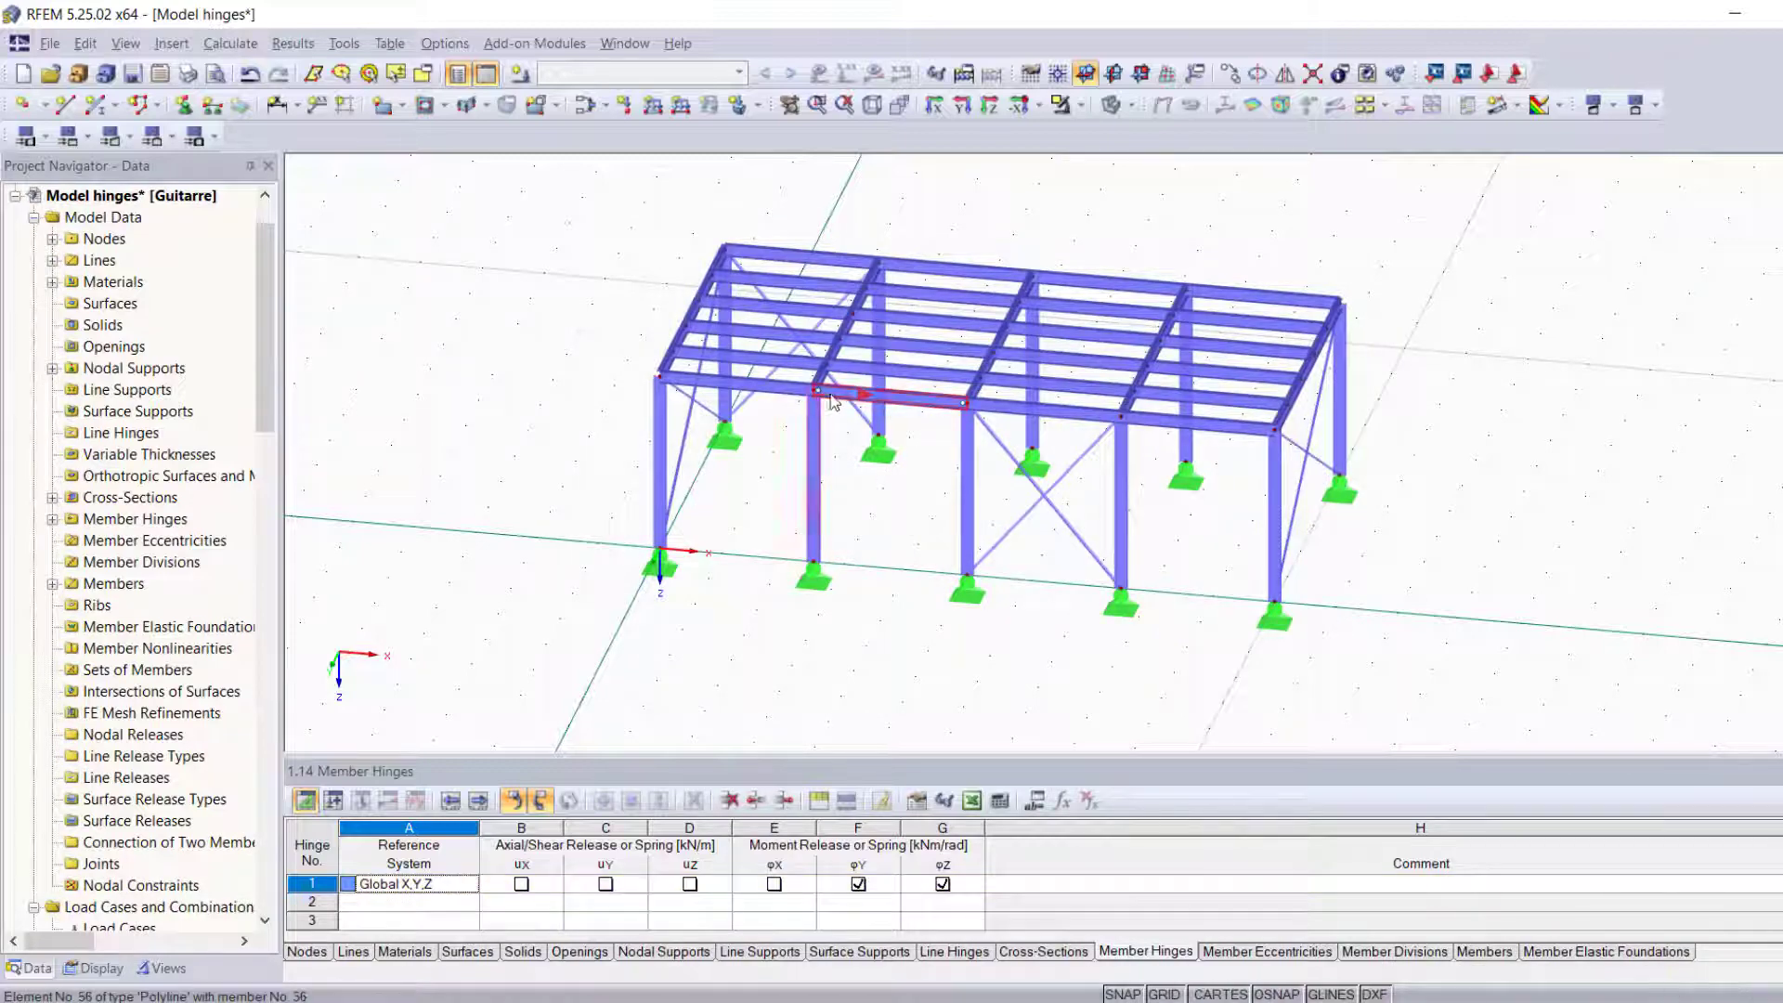
# - Assign hinge 1 (Global) to both the start and end of the five other roof beams in the second bay
pyautogui.scroll(5, 956, 407)
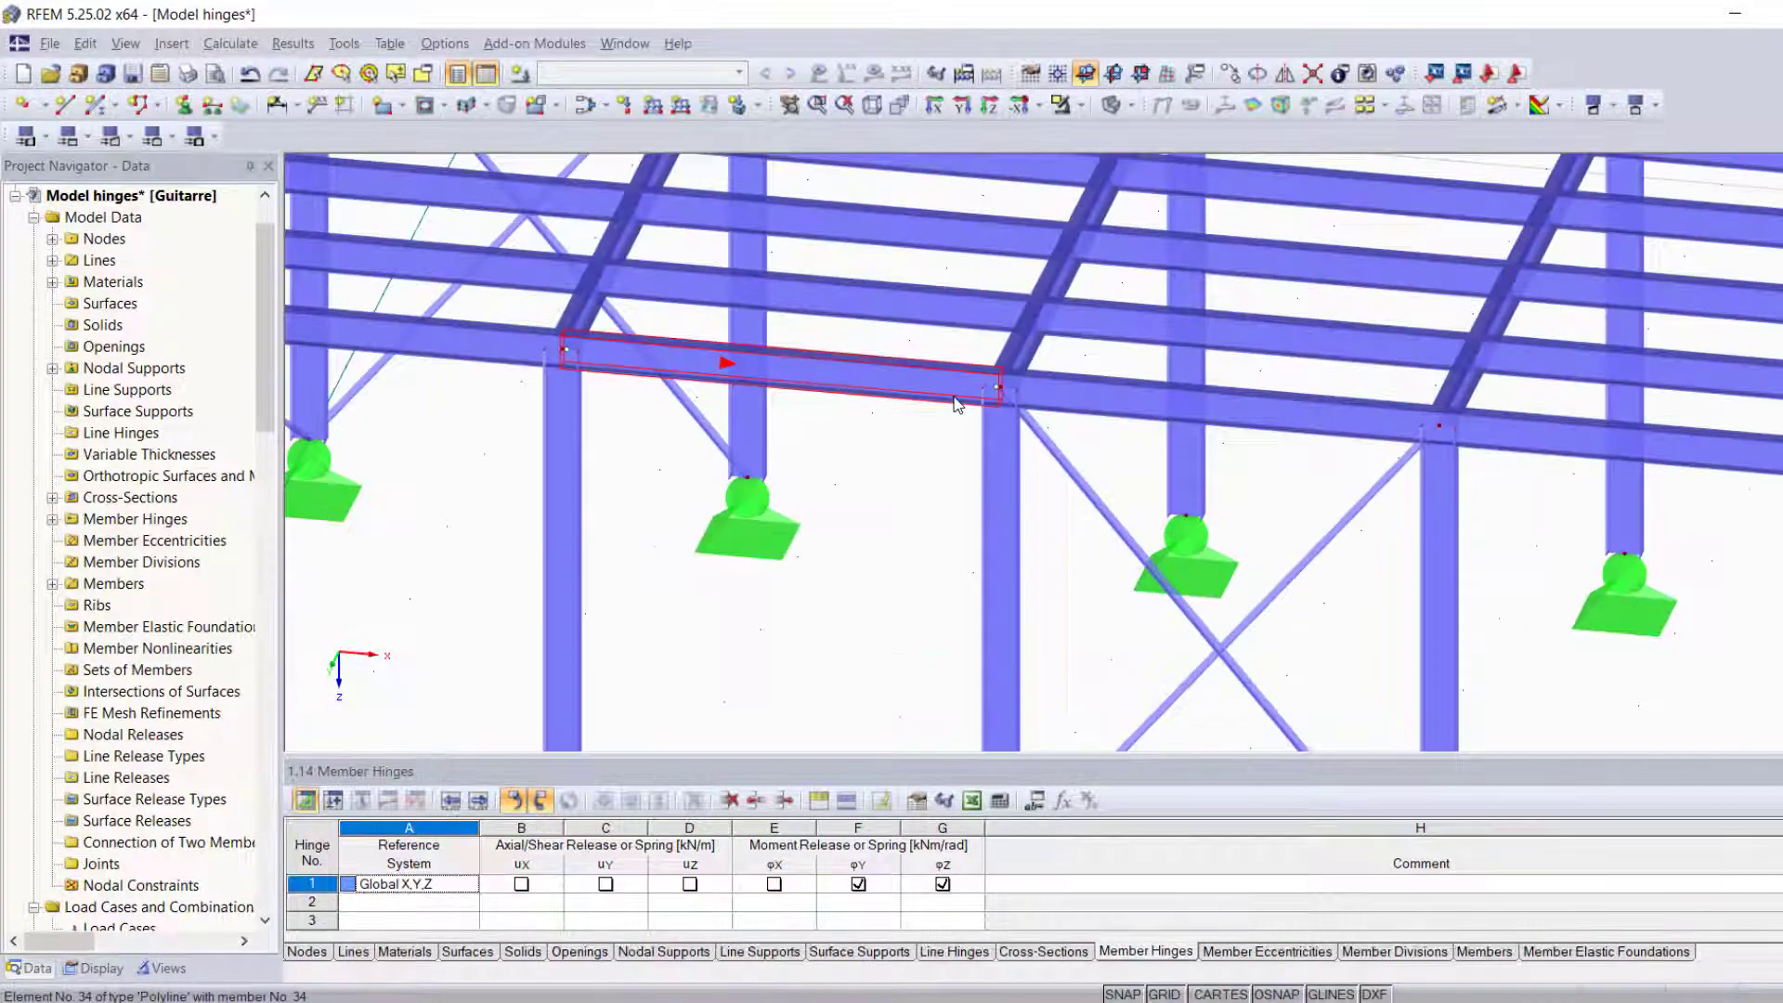
pyautogui.moveTo(624, 498)
pyautogui.keyDown('ctrl'); pyautogui.mouseDown(button='middle')
pyautogui.moveTo(716, 450)
pyautogui.moveTo(900, 442)
pyautogui.moveTo(925, 418)
pyautogui.moveTo(724, 501)
pyautogui.moveTo(652, 517)
pyautogui.moveTo(625, 502)
pyautogui.mouseUp(button='middle'); pyautogui.keyUp('ctrl')
pyautogui.scroll(-5, 744, 509)
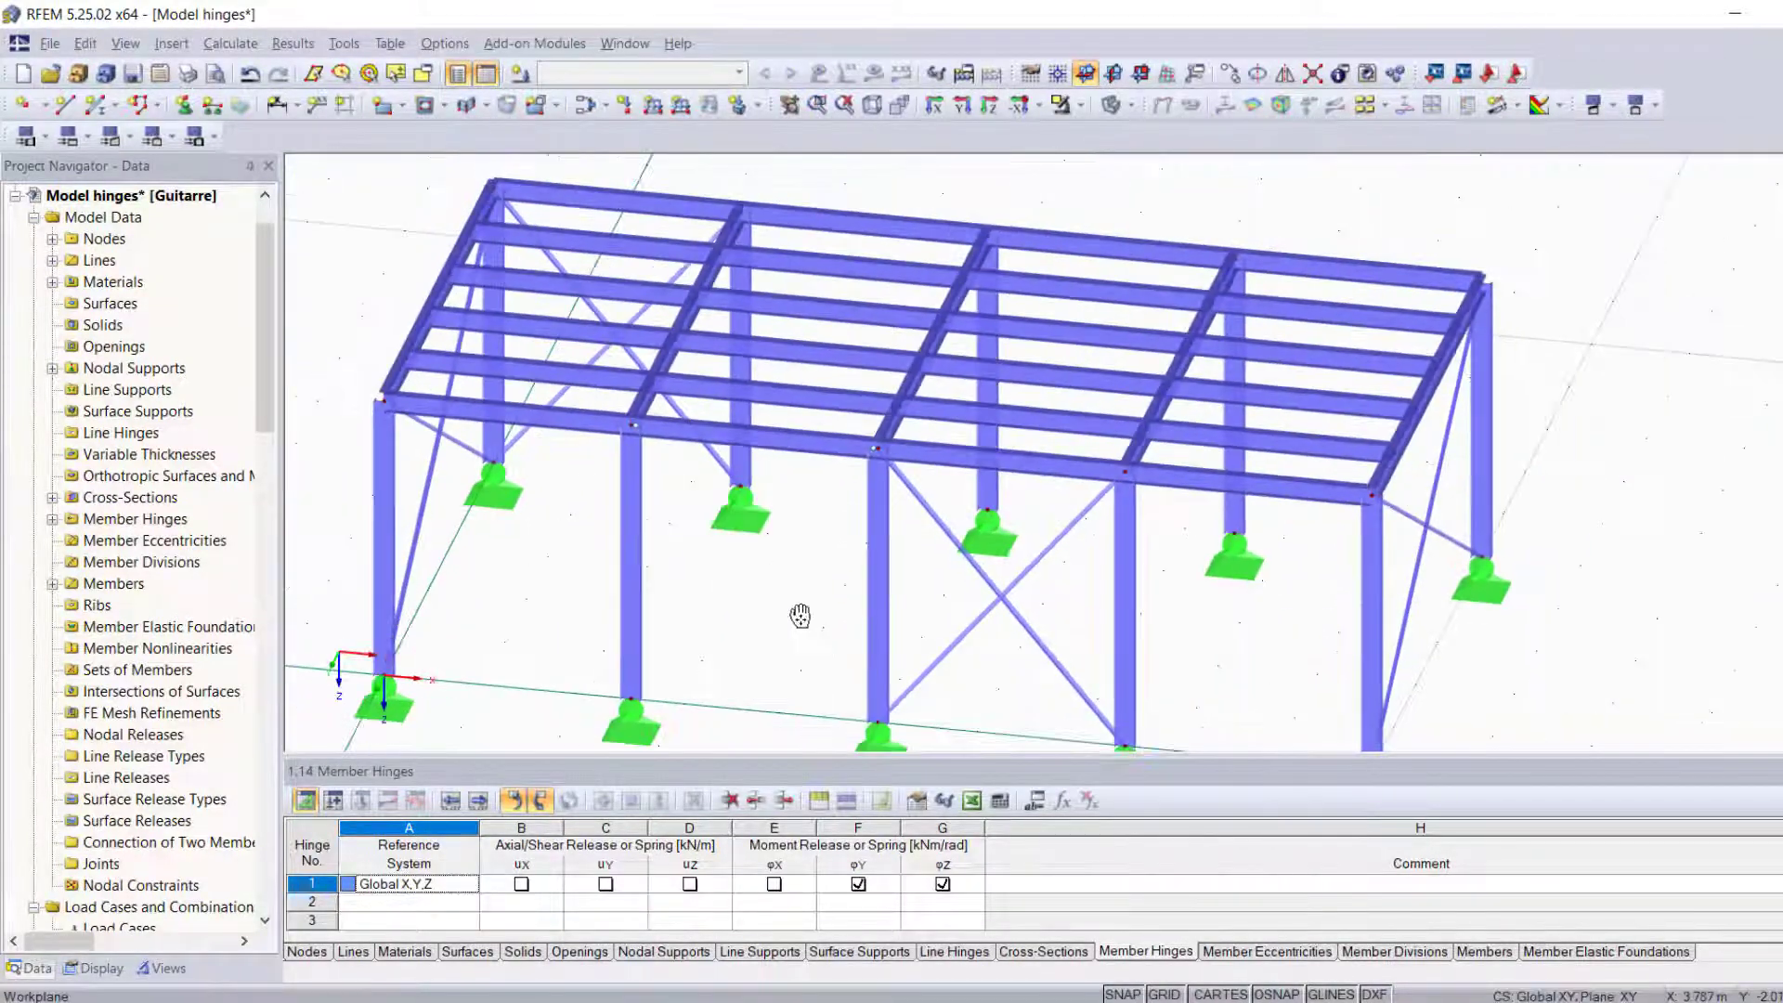
pyautogui.moveTo(796, 617); pyautogui.dragTo(869, 295, button='middle')
pyautogui.scroll(-1, 803, 619)
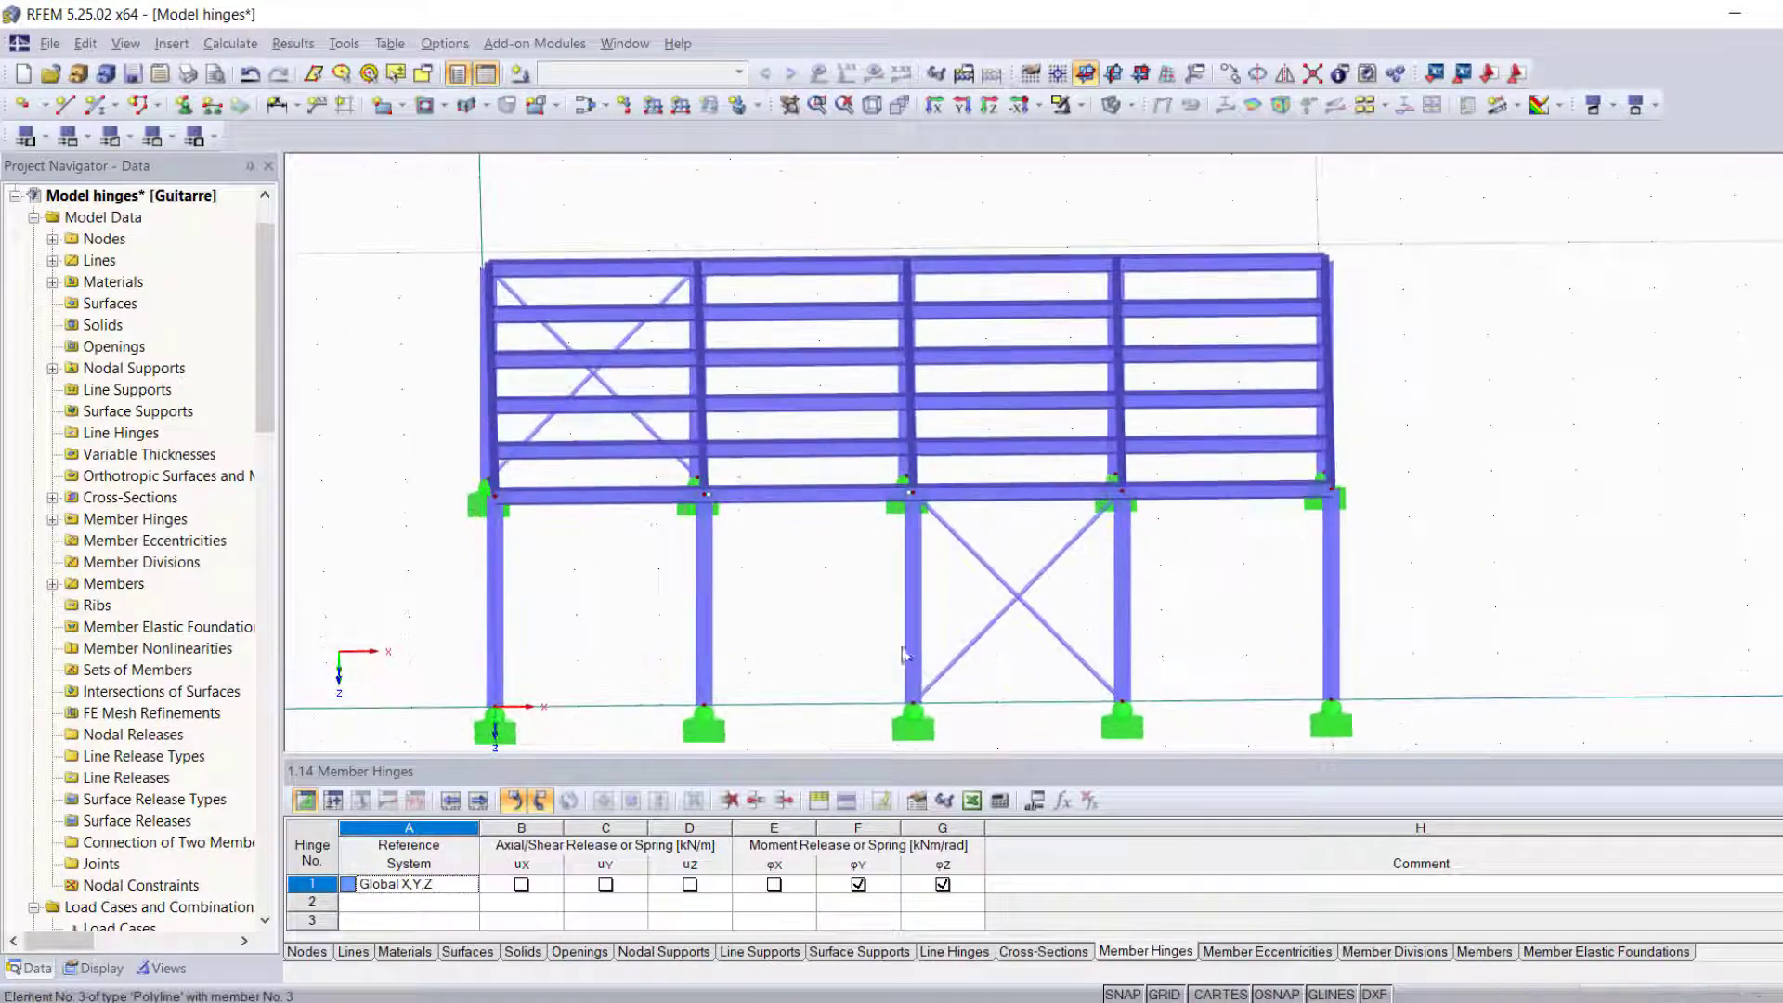
pyautogui.moveTo(861, 203); pyautogui.dragTo(778, 482)
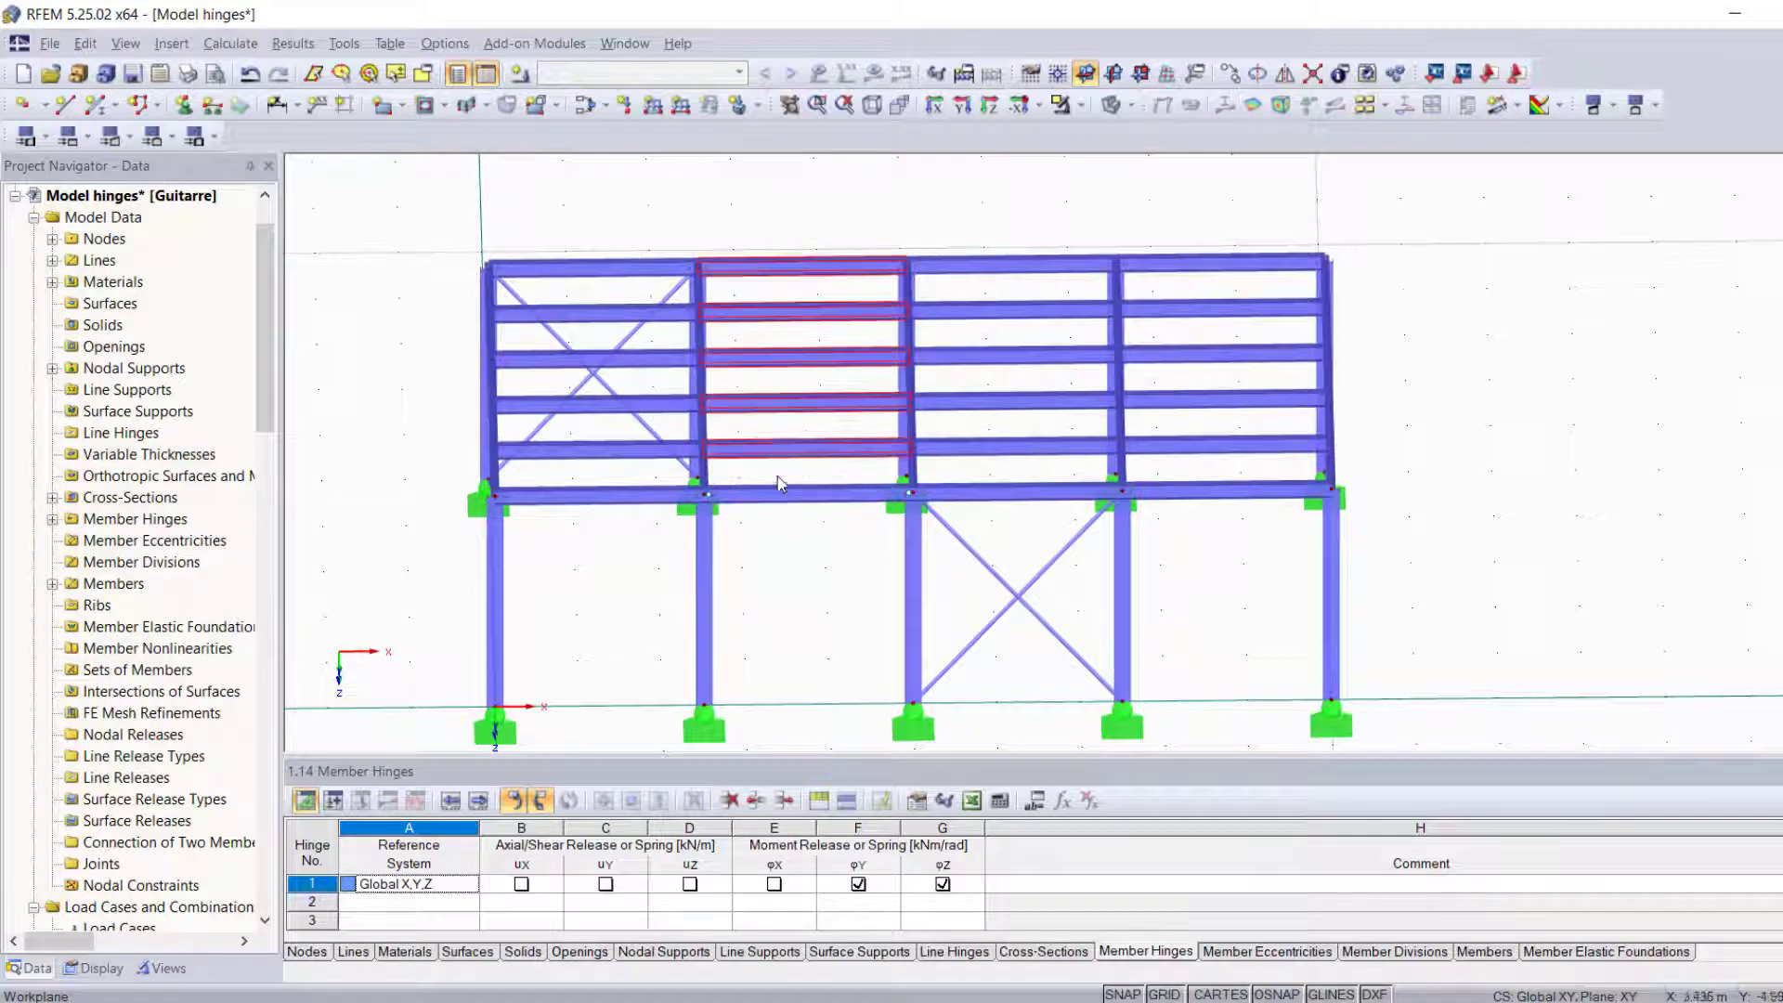
pyautogui.doubleClick(816, 272)
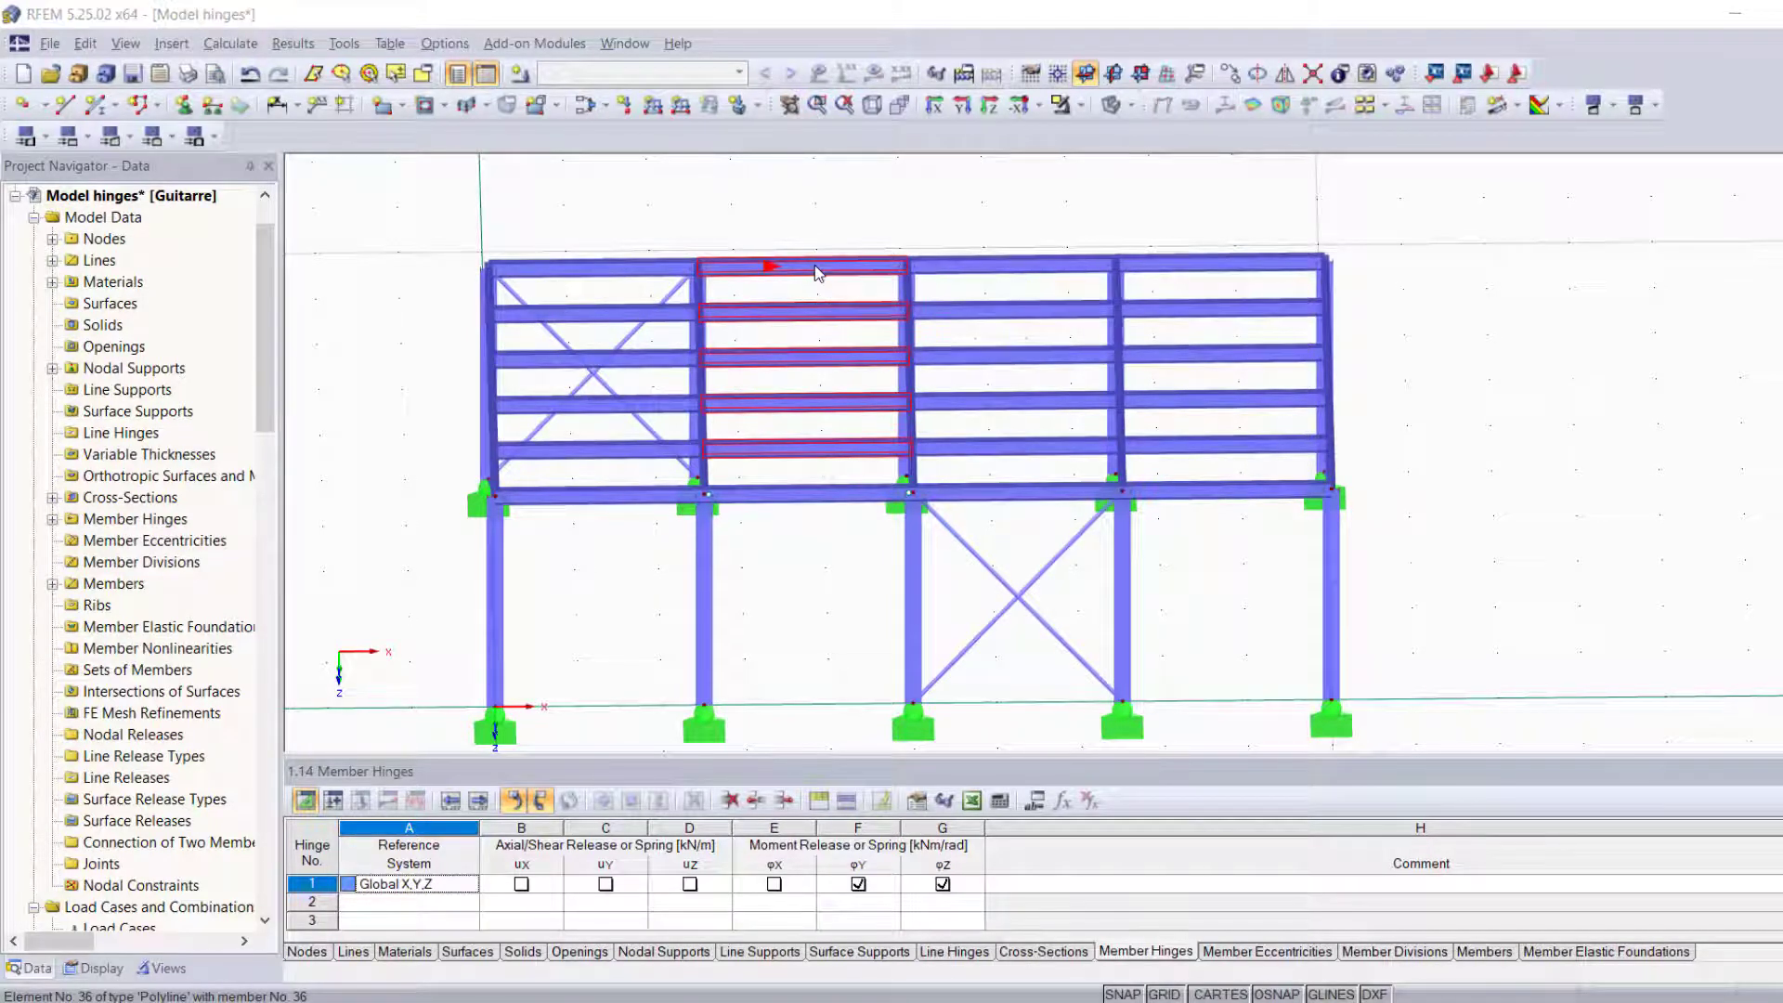
pyautogui.click(792, 720)
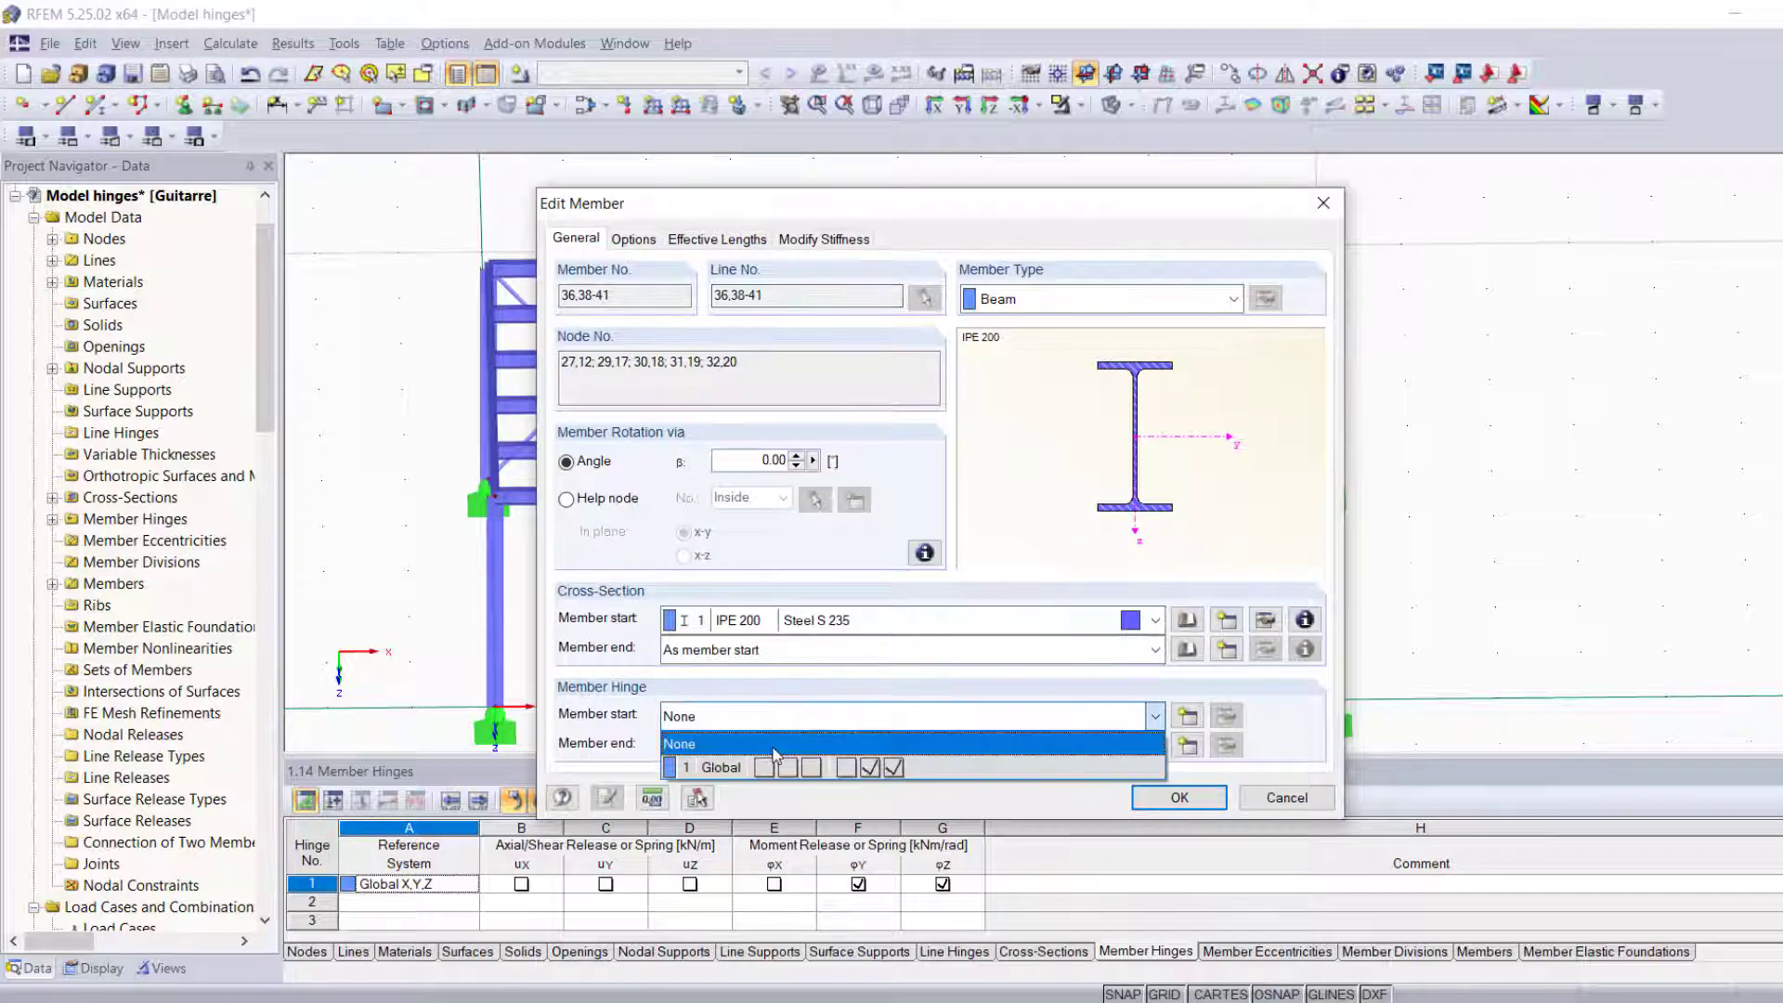
pyautogui.click(892, 768)
pyautogui.click(890, 746)
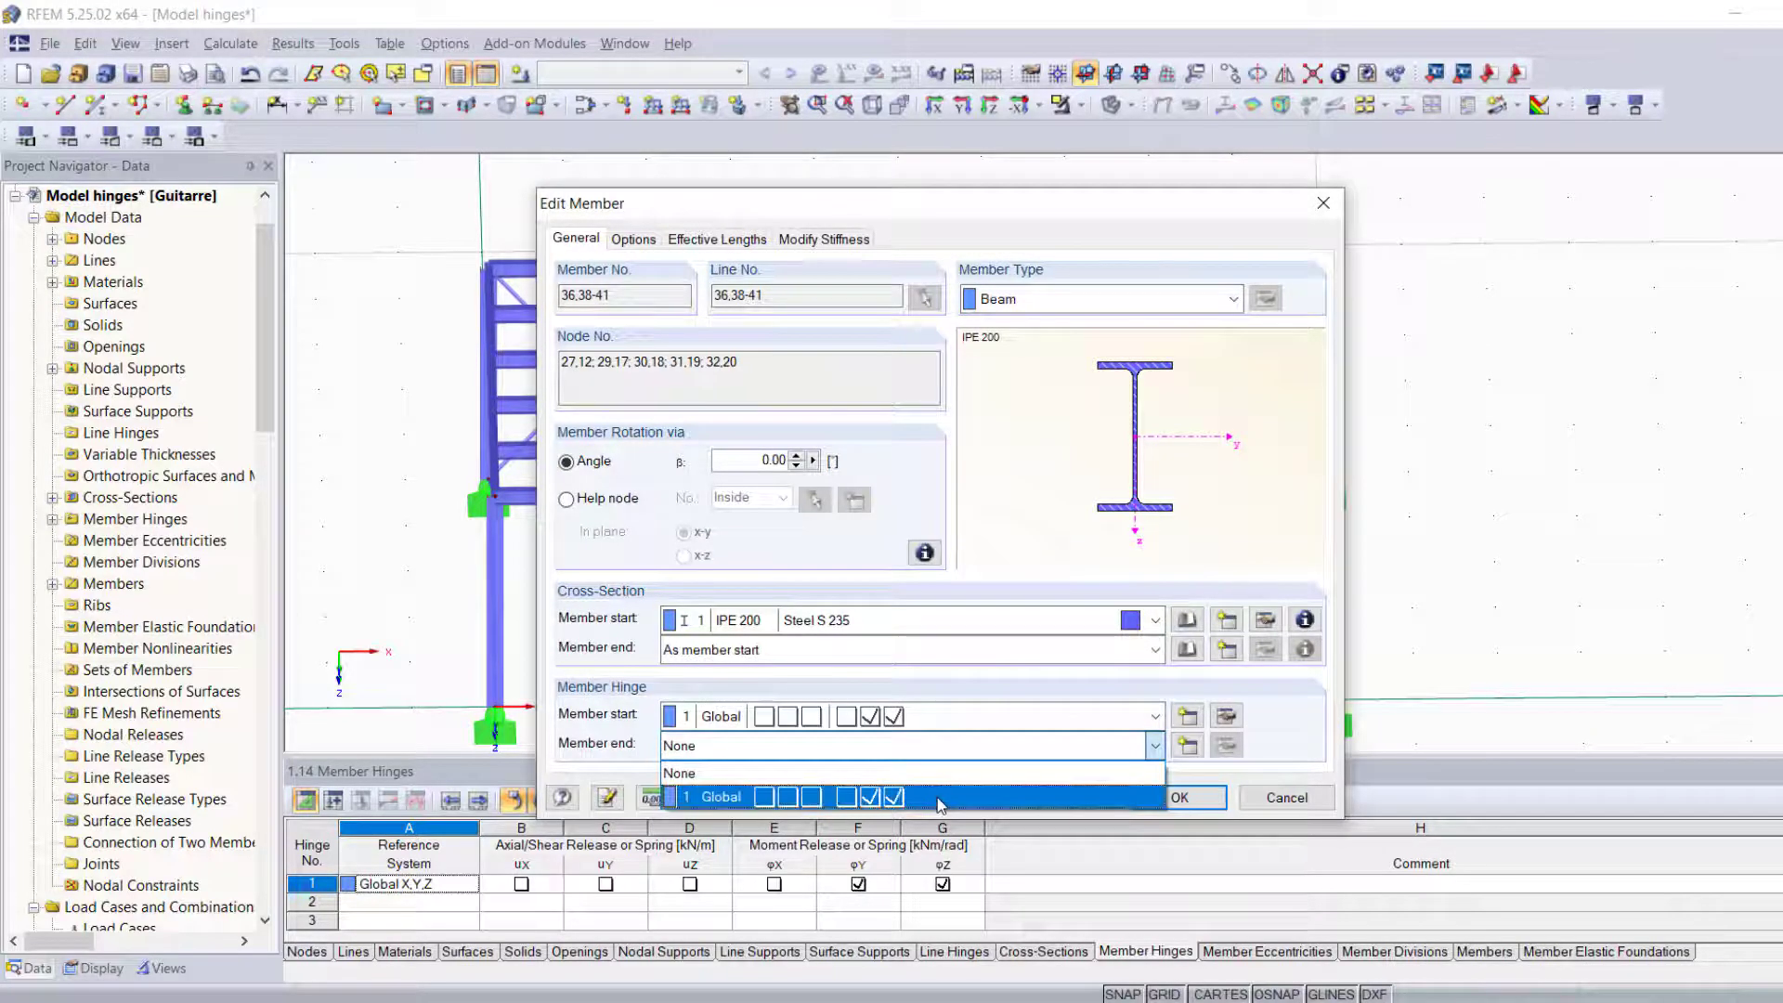
pyautogui.click(892, 796)
pyautogui.click(1196, 797)
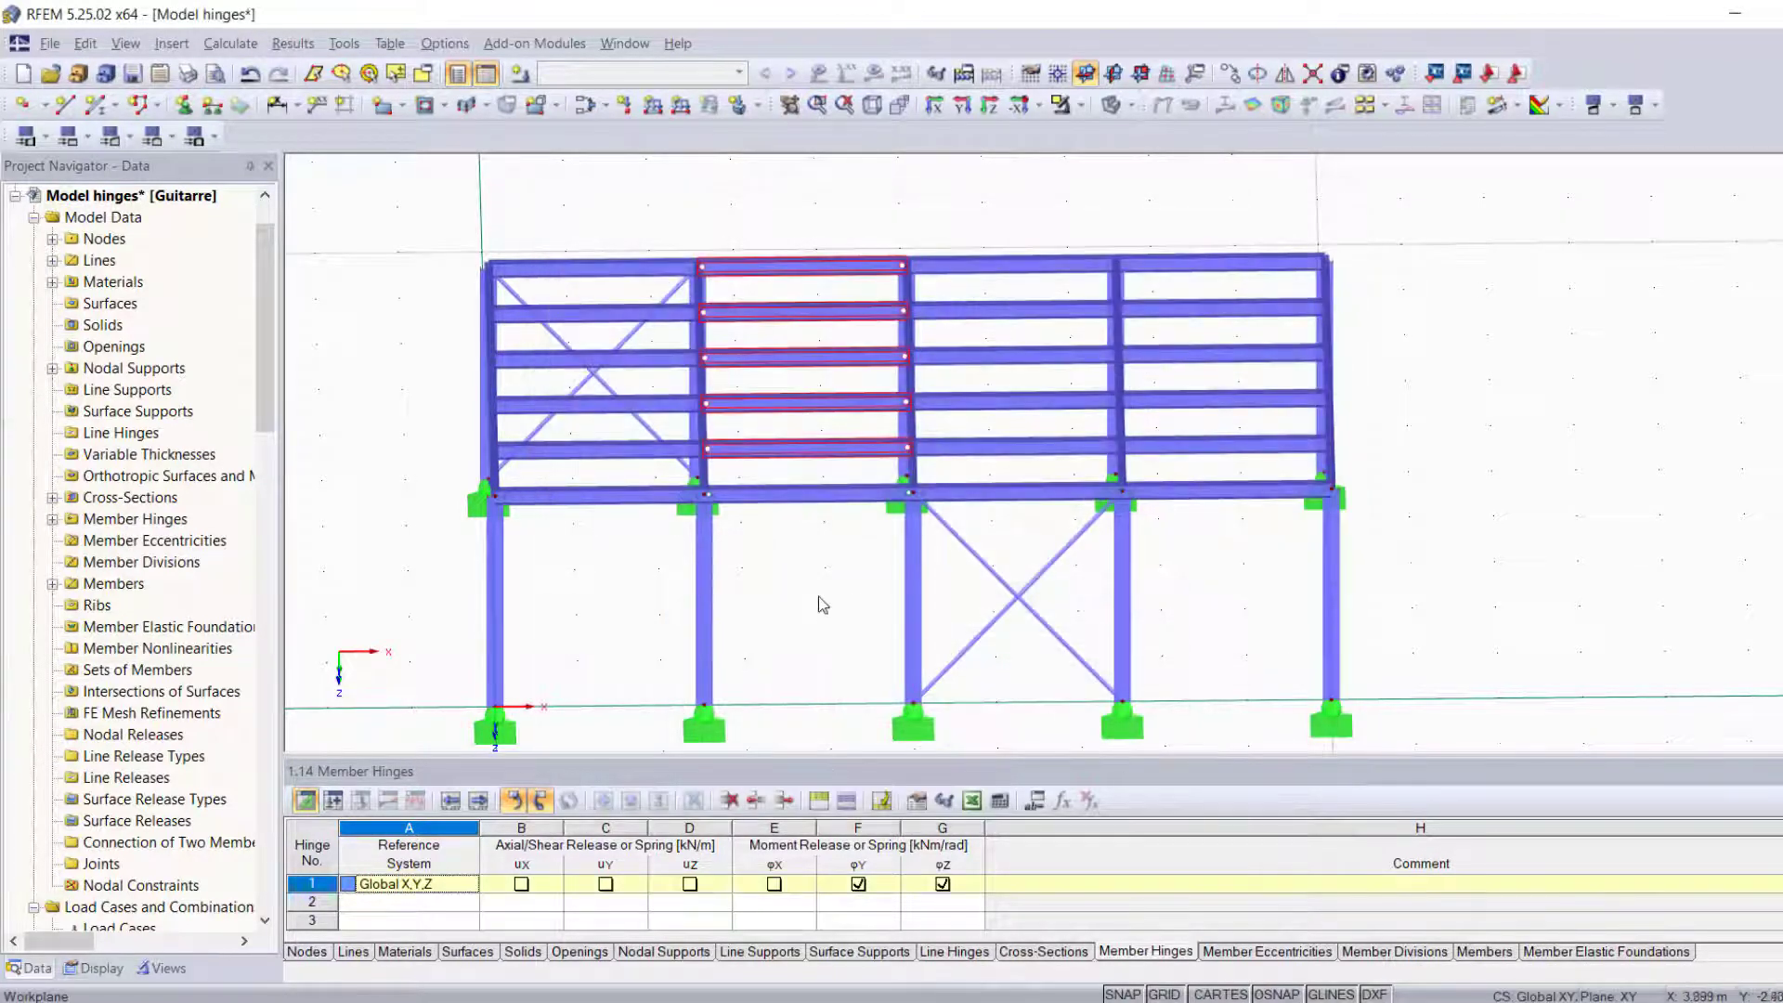
pyautogui.click(827, 605)
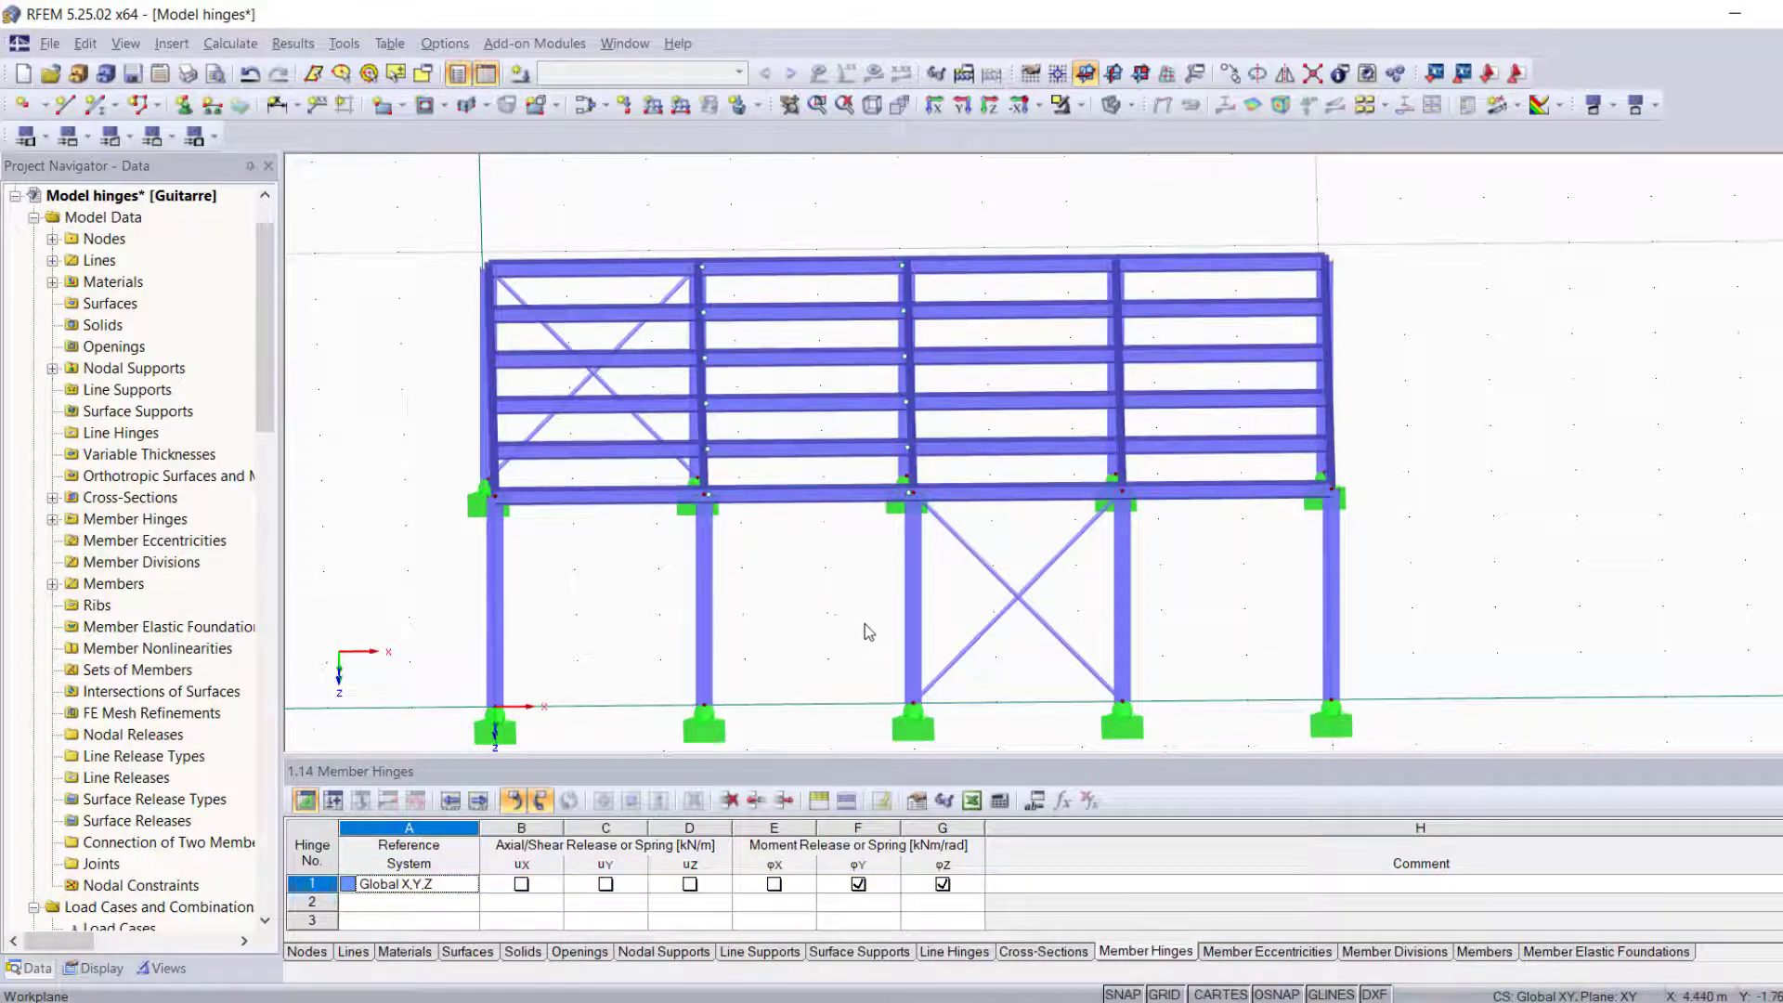
# - Start assigning member hinges to members graphically, using hinge 1 (Global)
pyautogui.keyDown('ctrl'); pyautogui.moveTo(864, 626); pyautogui.dragTo(787, 624, button='middle'); pyautogui.keyUp('ctrl')
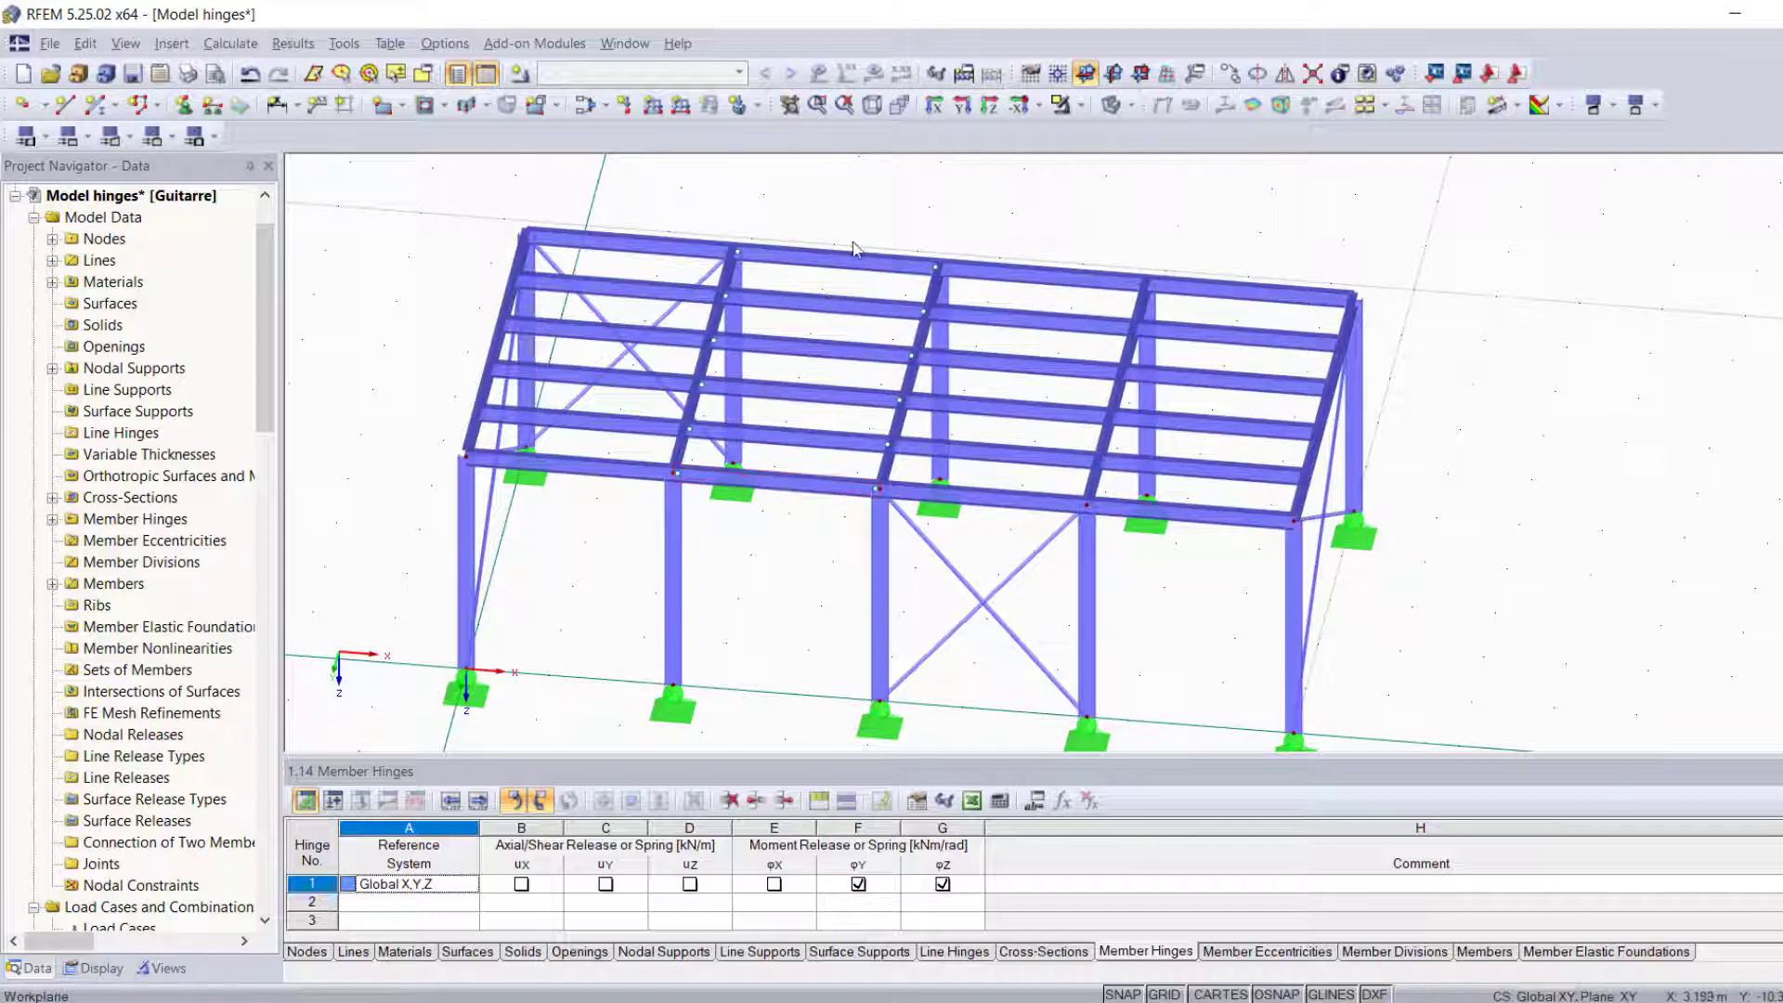
pyautogui.keyDown('ctrl'); pyautogui.moveTo(731, 624); pyautogui.dragTo(806, 487, button='middle'); pyautogui.keyUp('ctrl')
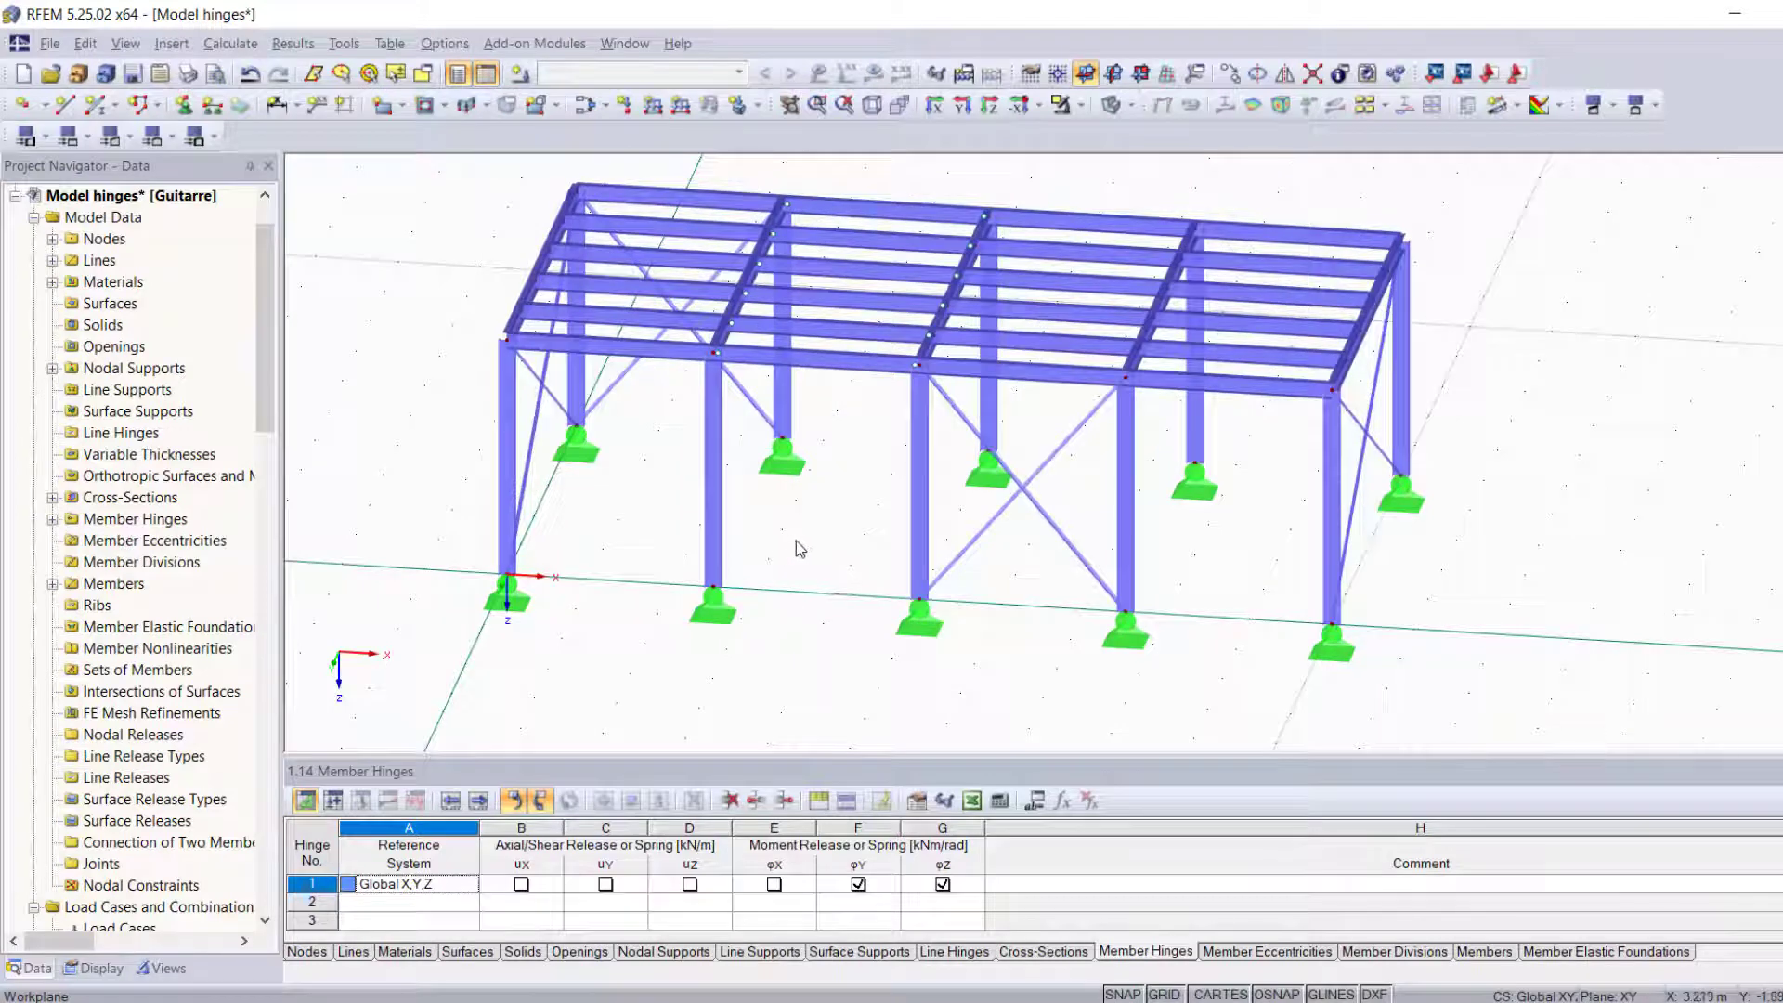
pyautogui.scroll(-2, 789, 554)
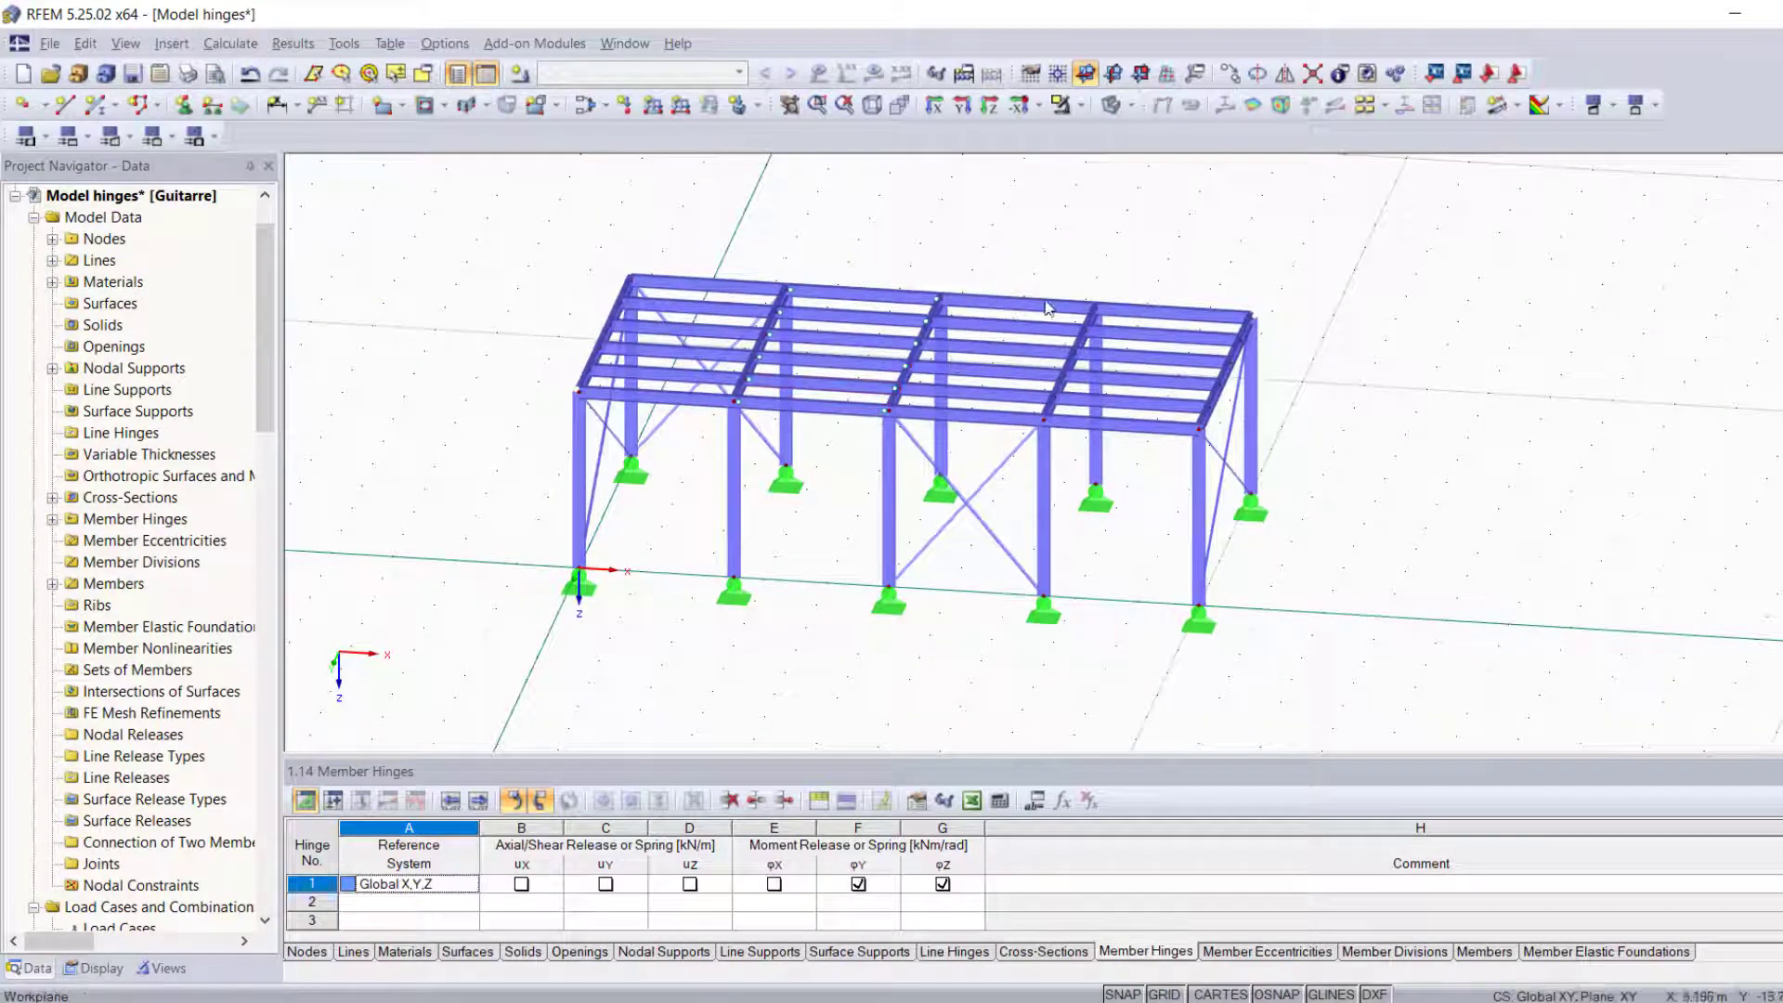
pyautogui.keyDown('ctrl'); pyautogui.moveTo(797, 634); pyautogui.dragTo(872, 563, button='middle'); pyautogui.keyUp('ctrl')
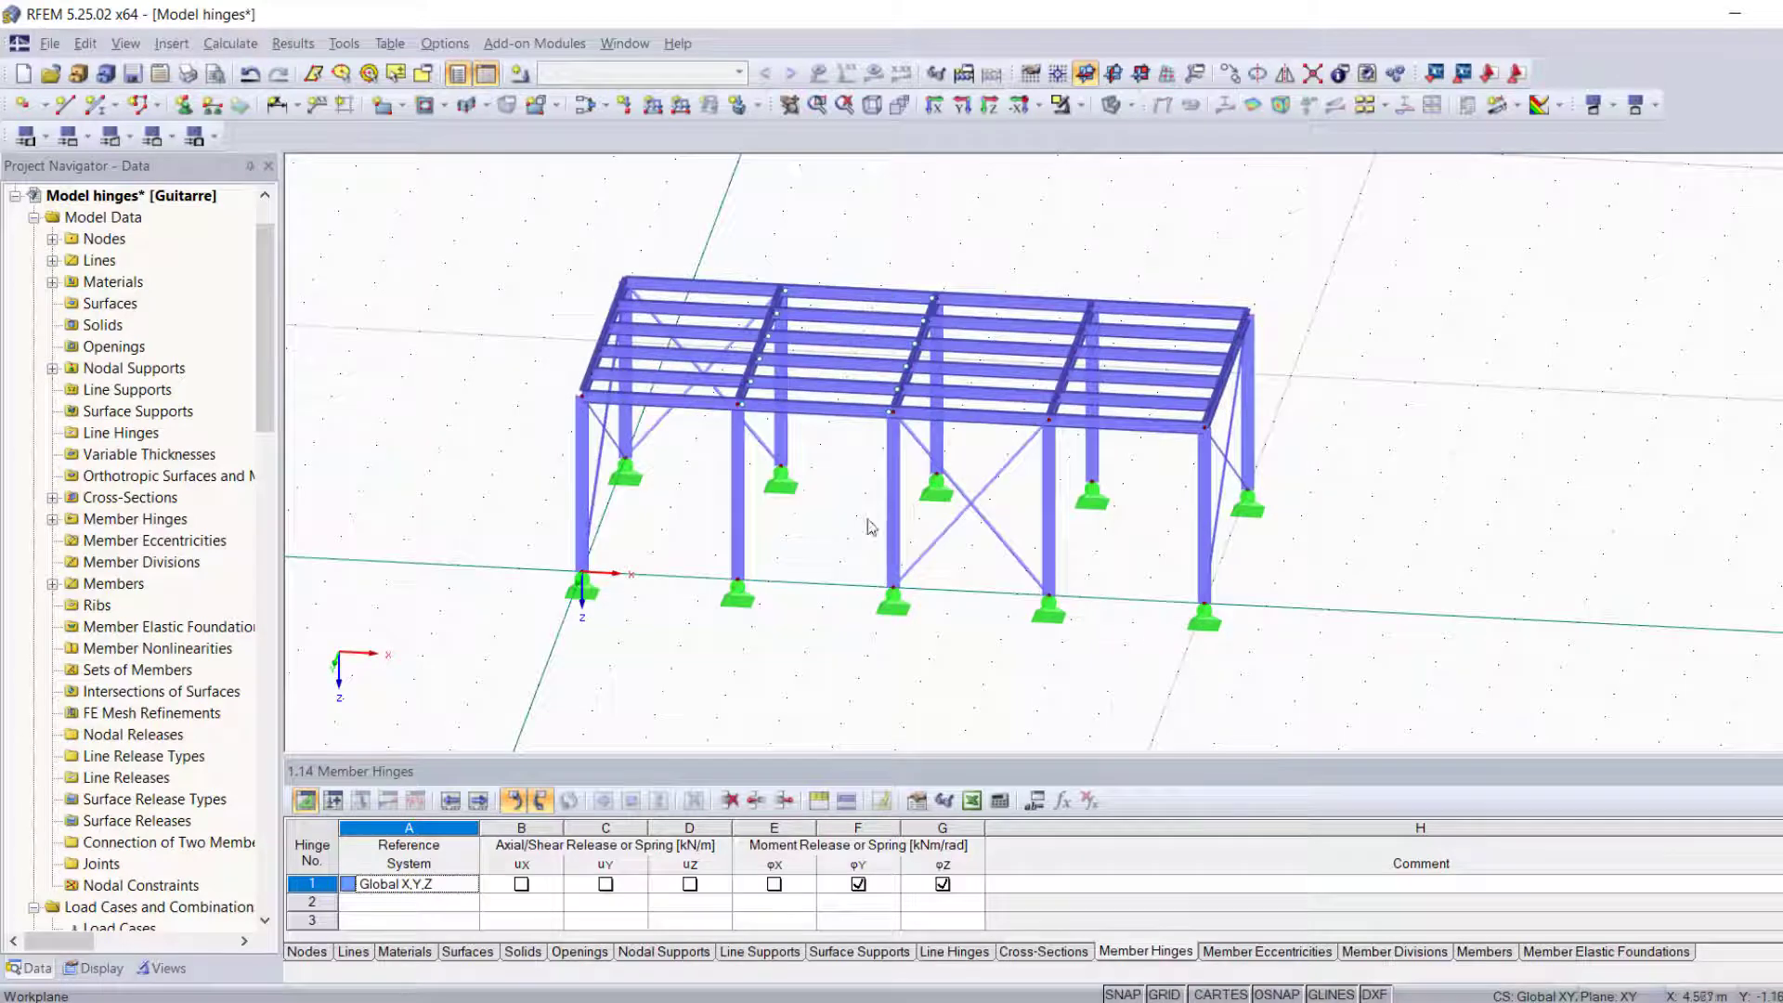
pyautogui.click(164, 46)
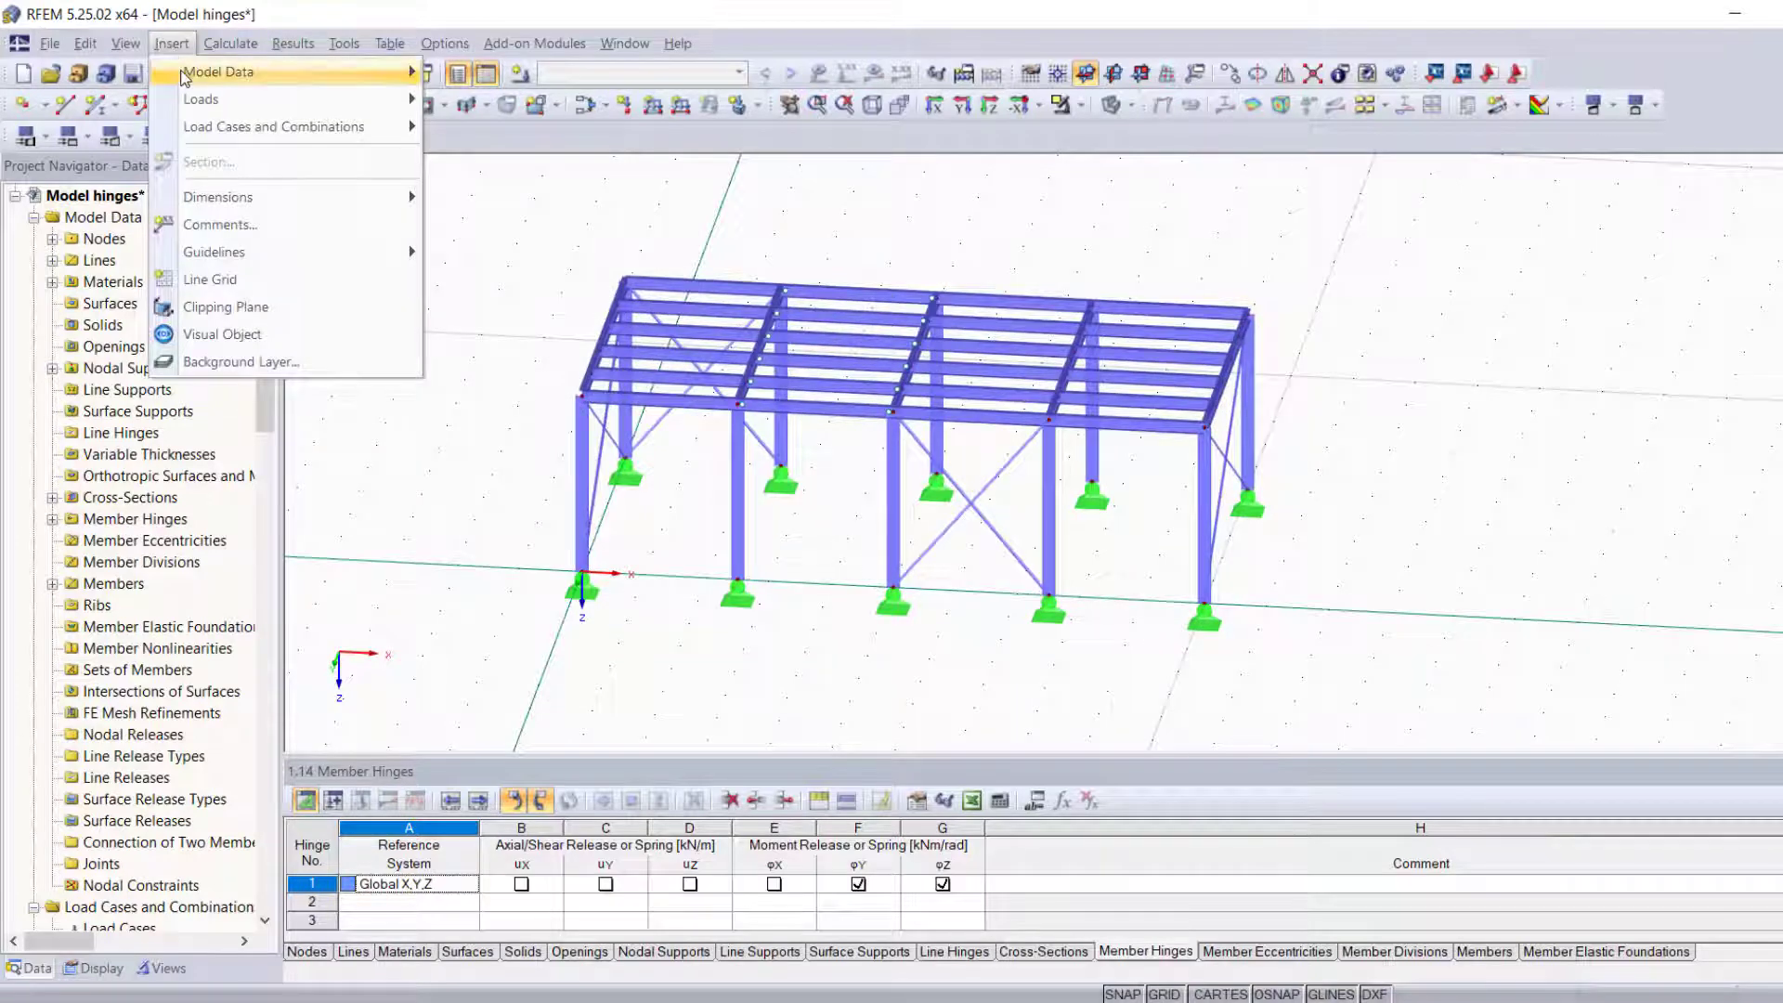
pyautogui.moveTo(223, 72)
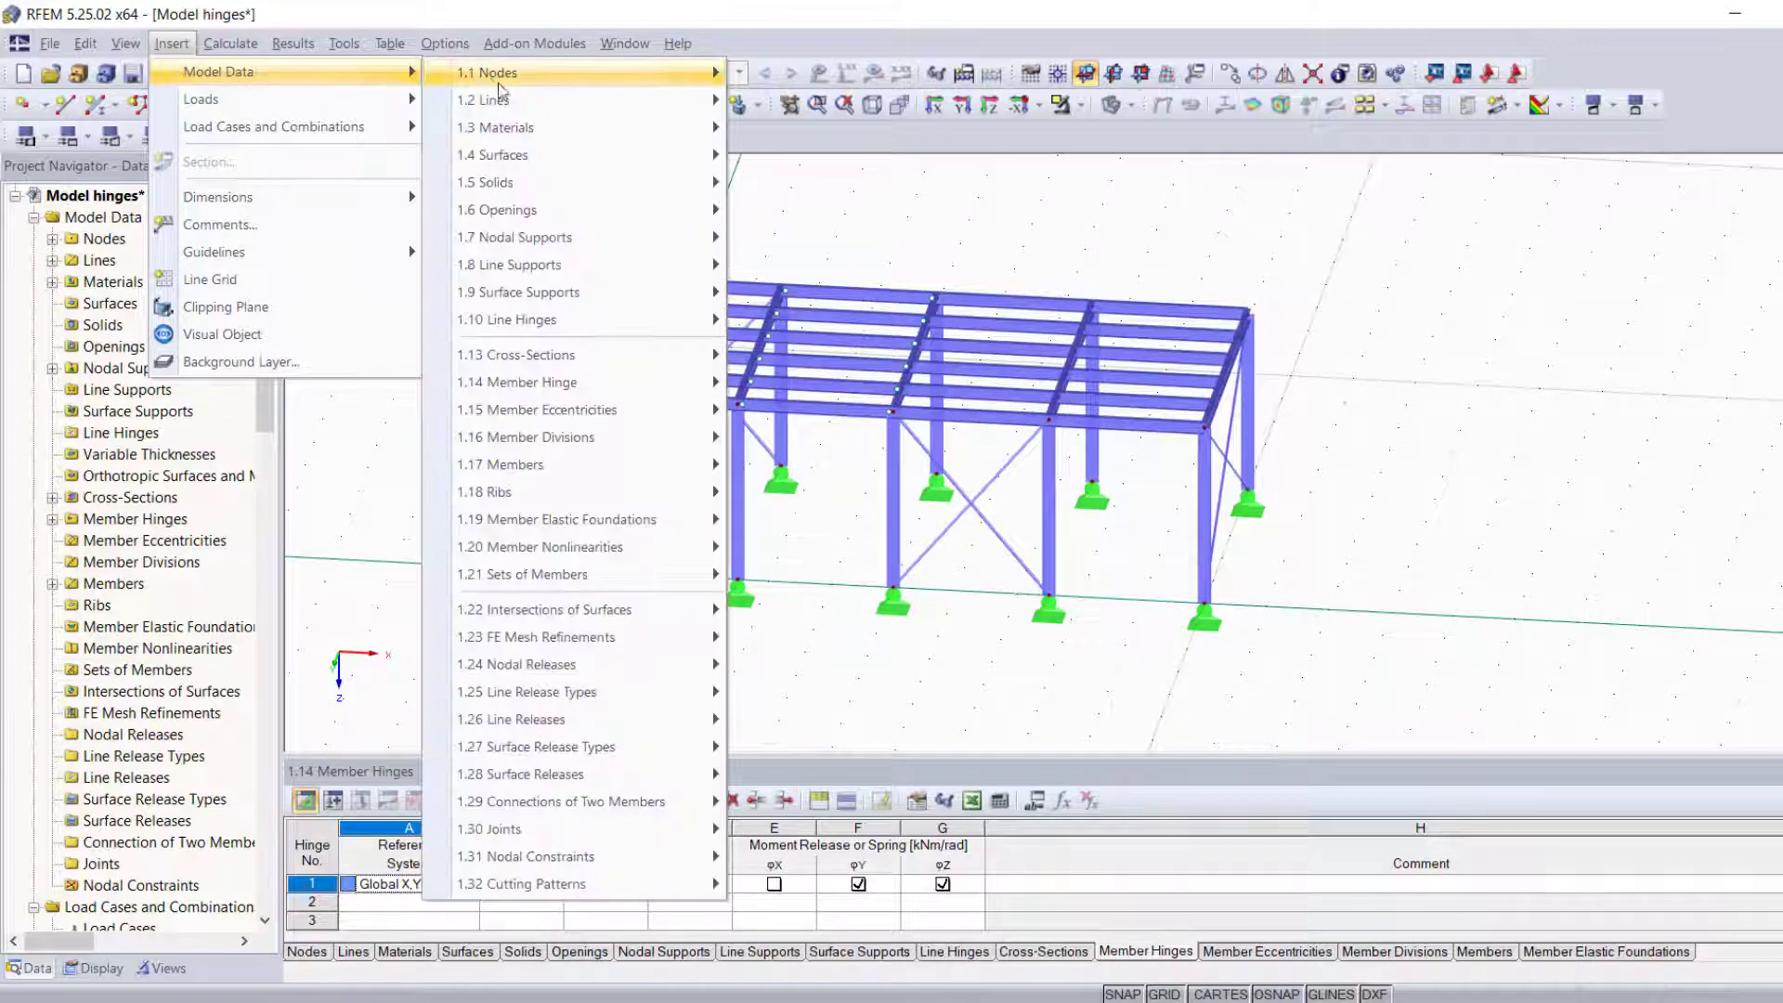
pyautogui.moveTo(620, 394)
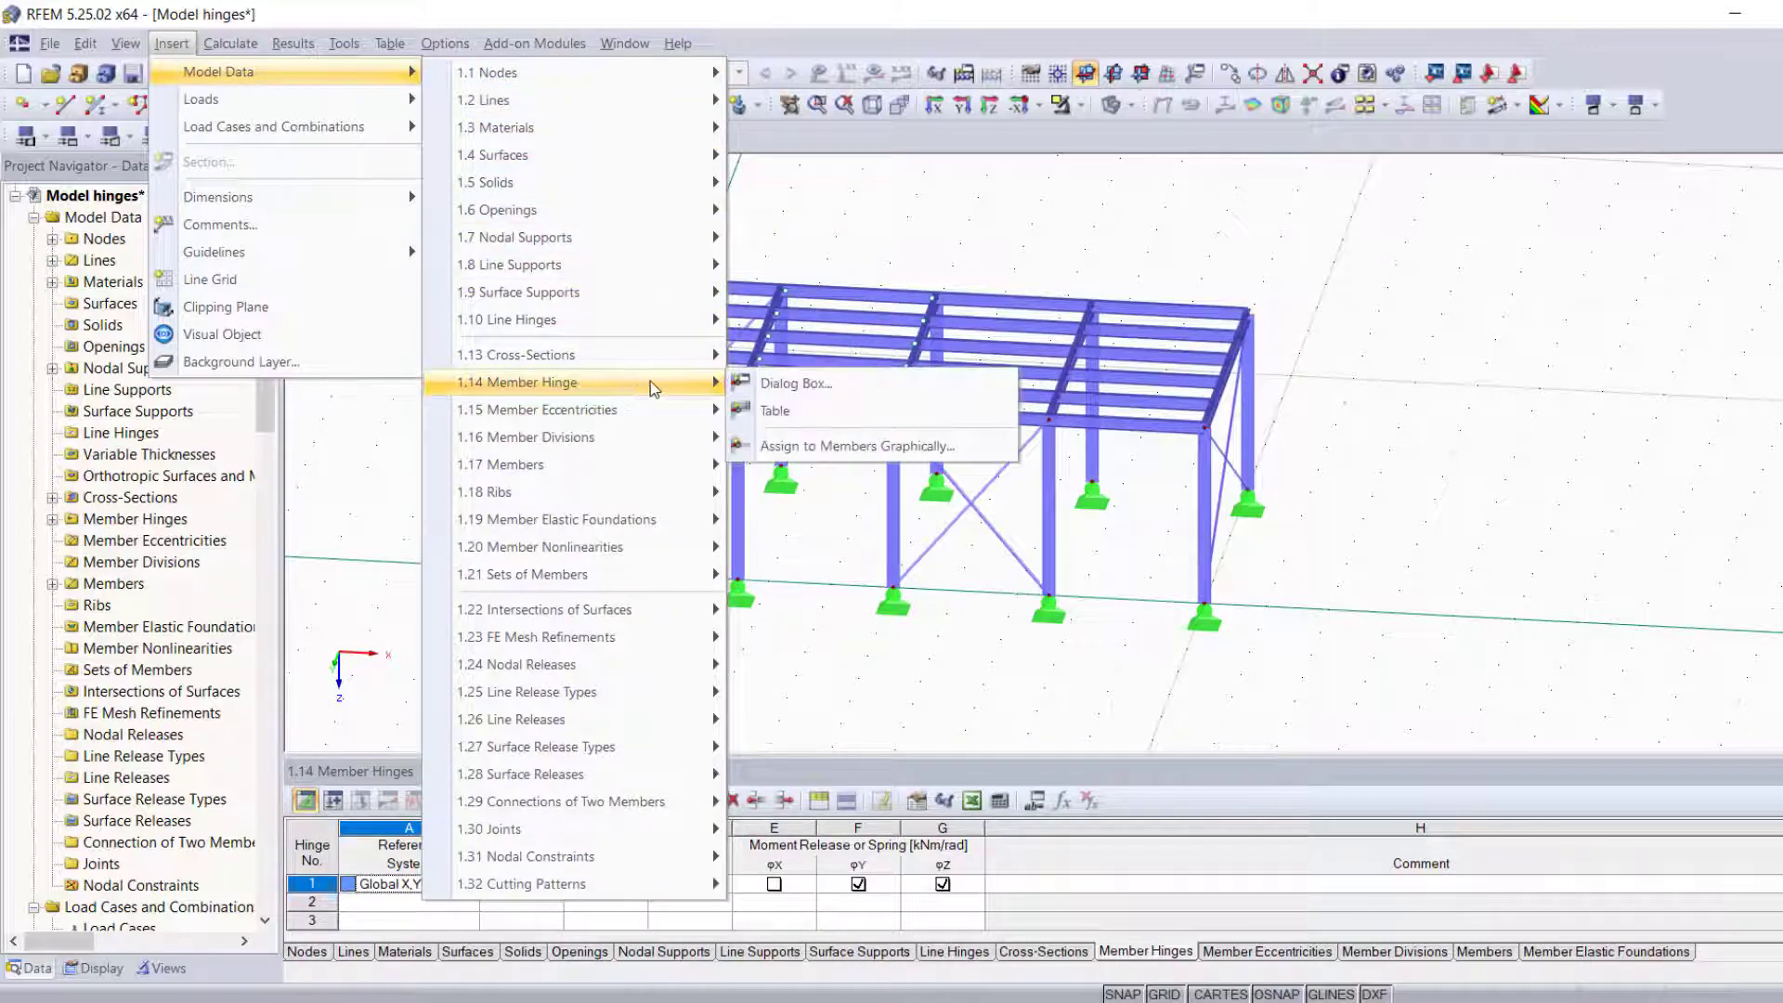
pyautogui.click(859, 447)
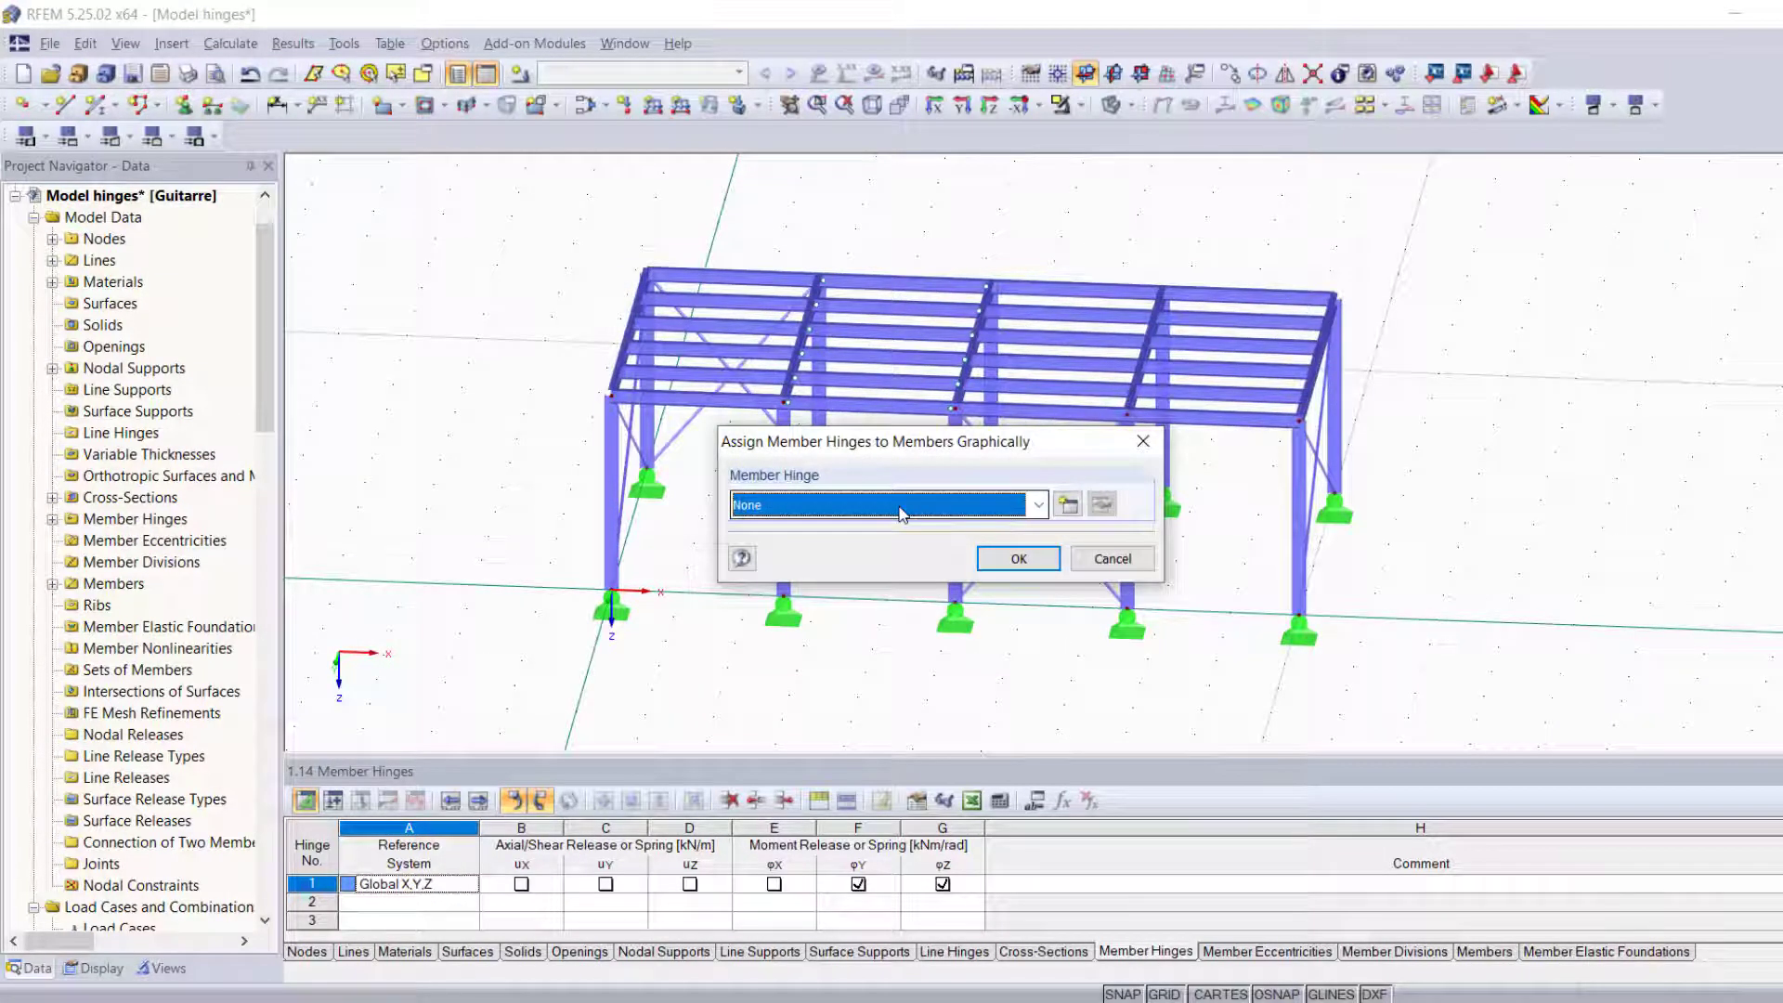
pyautogui.click(905, 513)
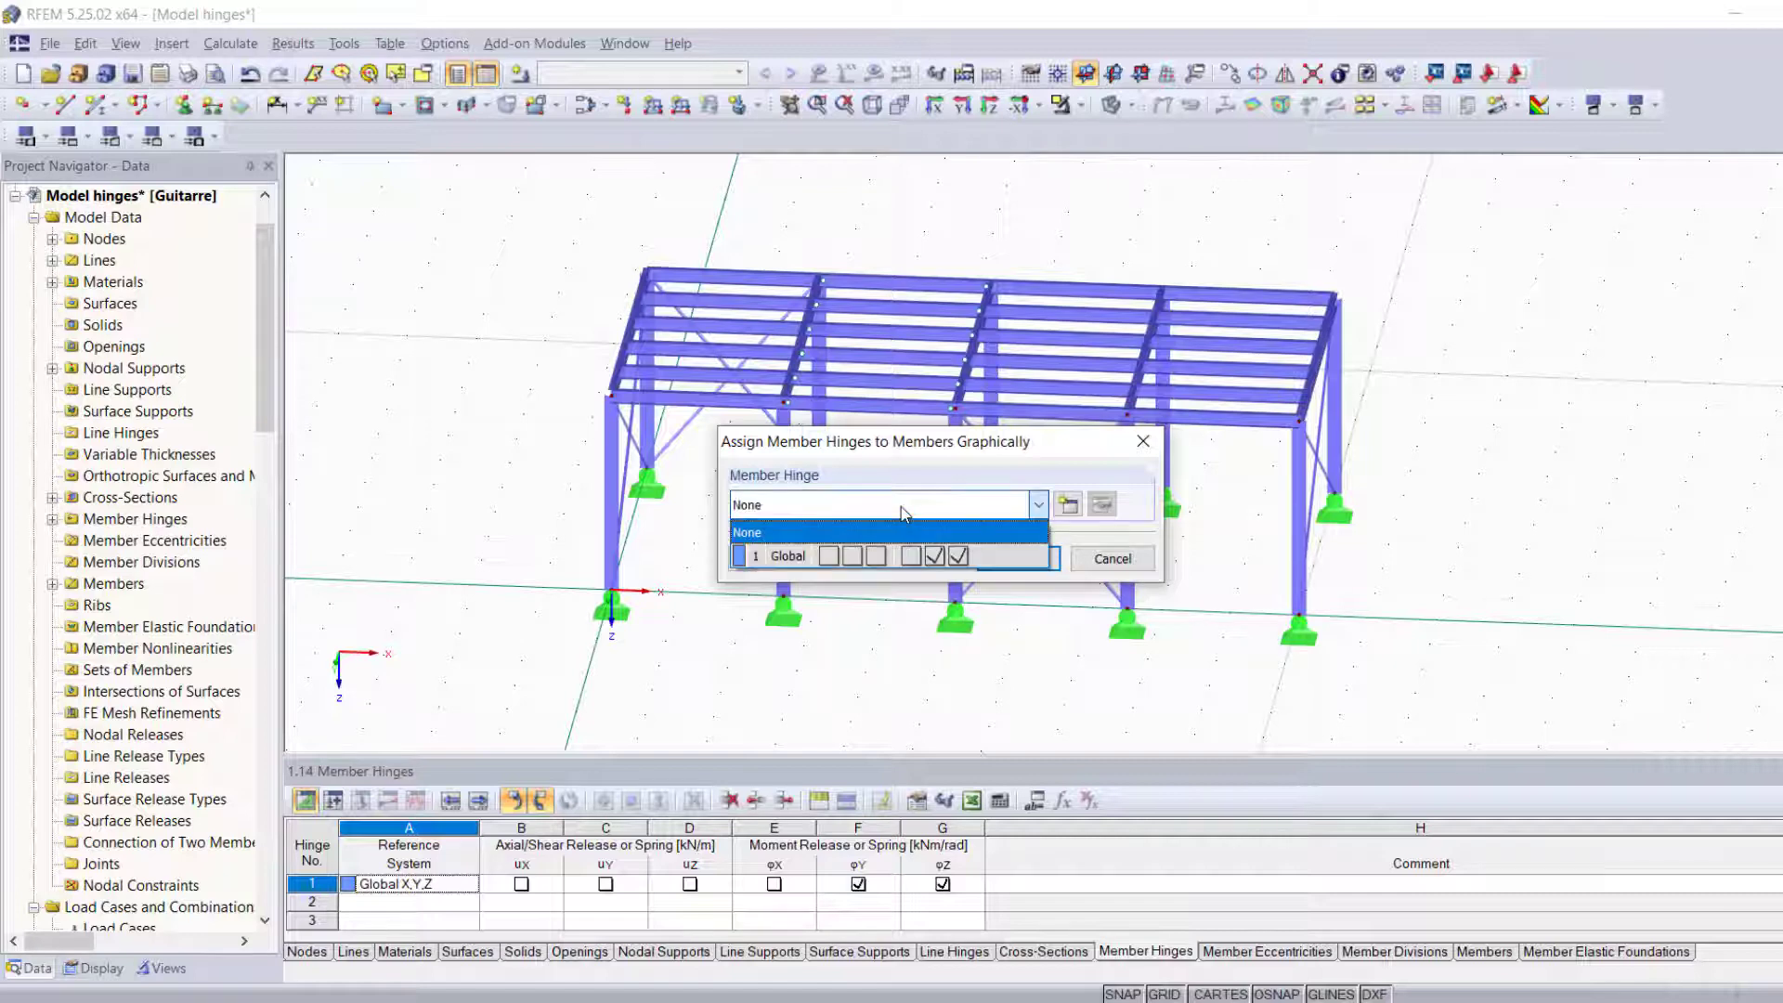
pyautogui.click(899, 558)
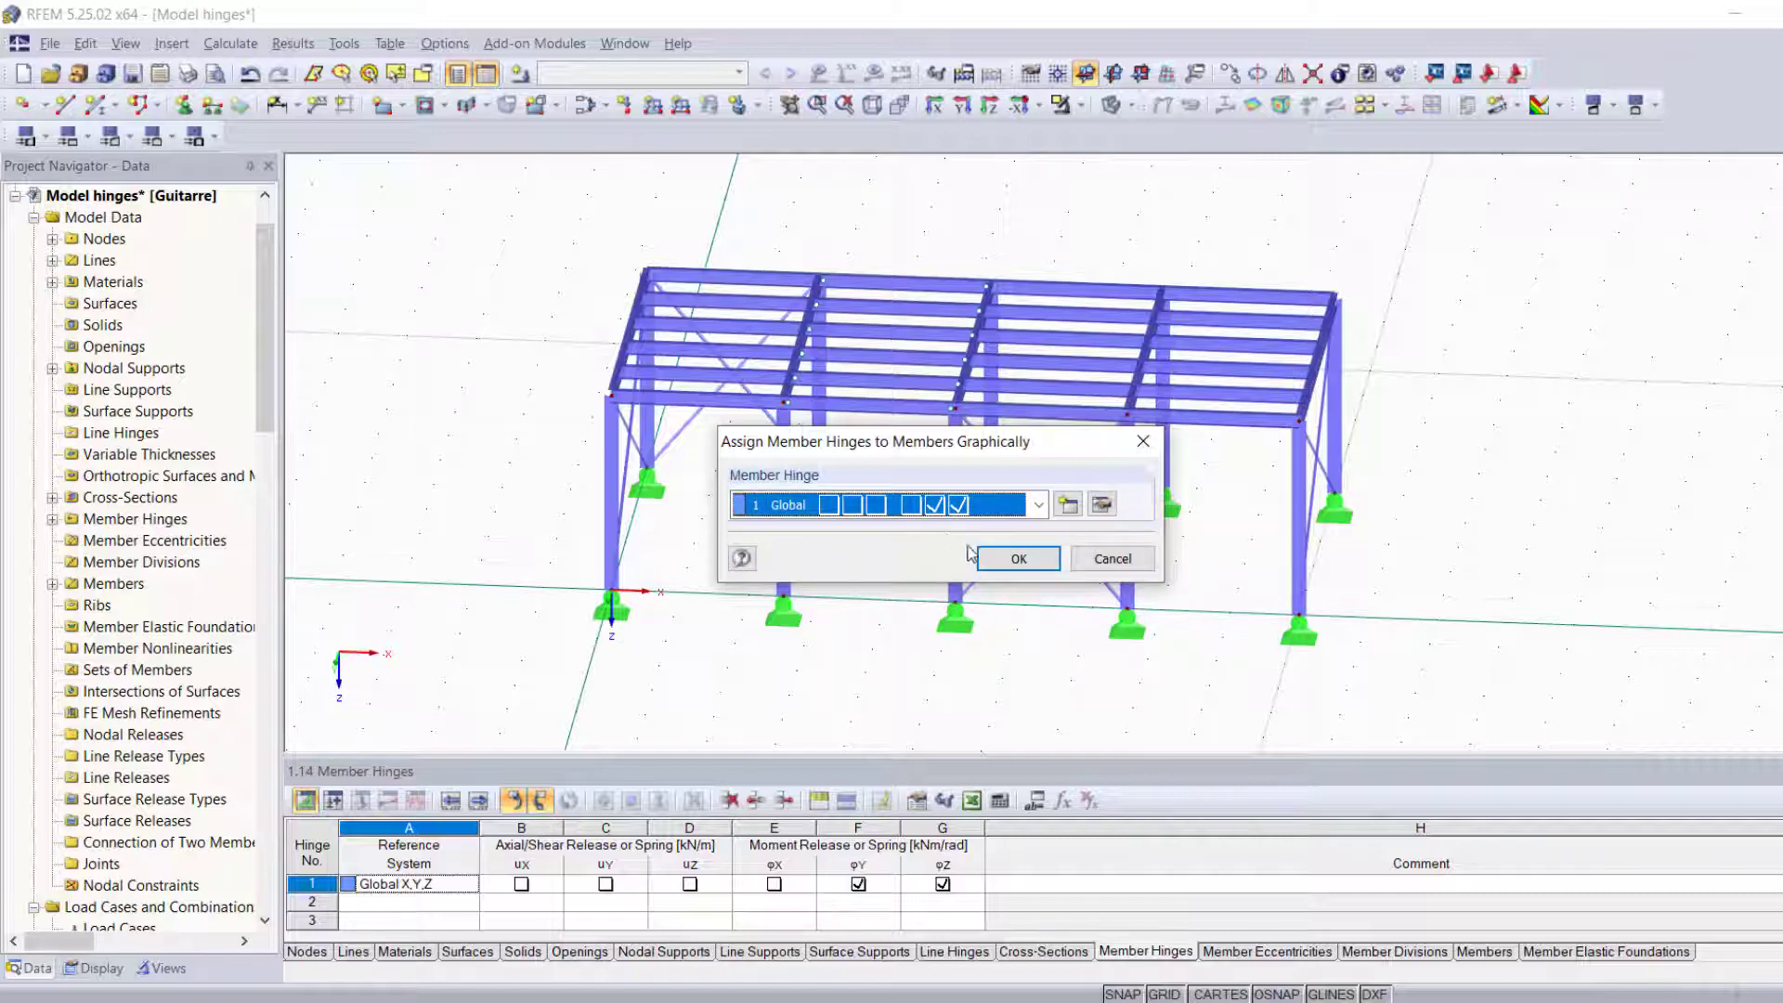
pyautogui.click(1018, 560)
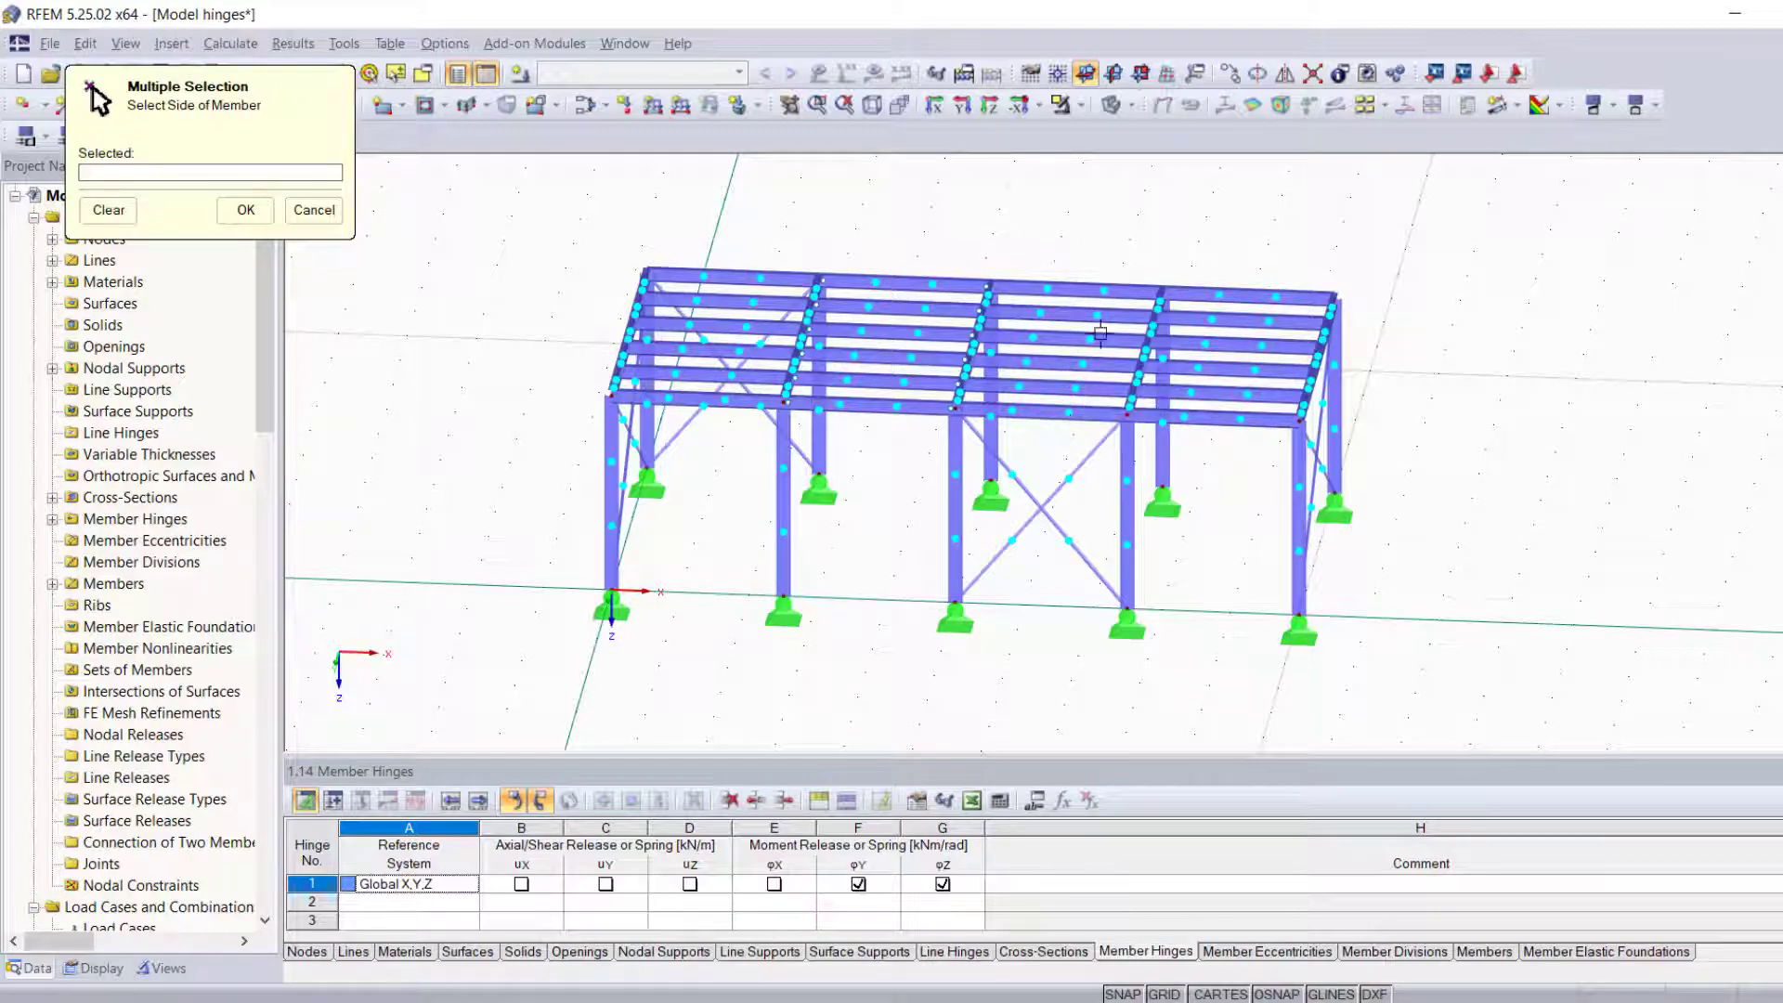
# - Pick the end sides of the two frontmost roof beams in the third bay, members 8 and 30, for the hinge
pyautogui.keyDown('ctrl'); pyautogui.moveTo(922, 490); pyautogui.dragTo(992, 479, button='middle'); pyautogui.keyUp('ctrl')
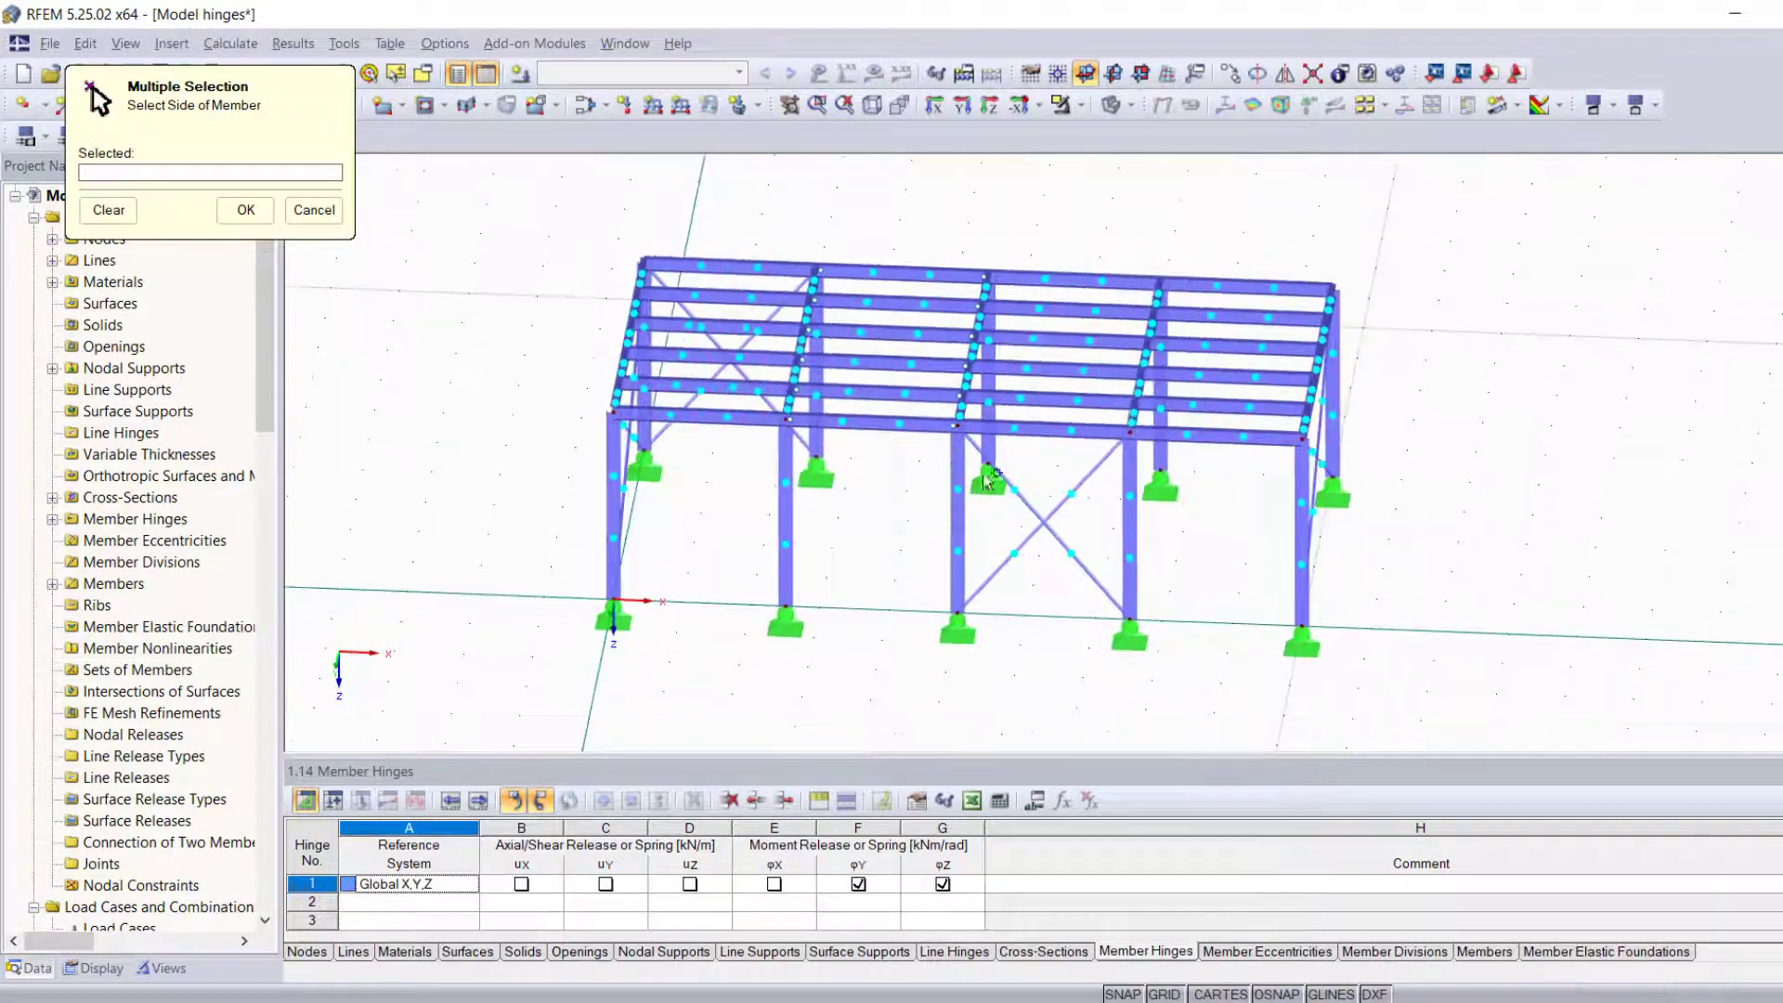
pyautogui.scroll(5, 1105, 433)
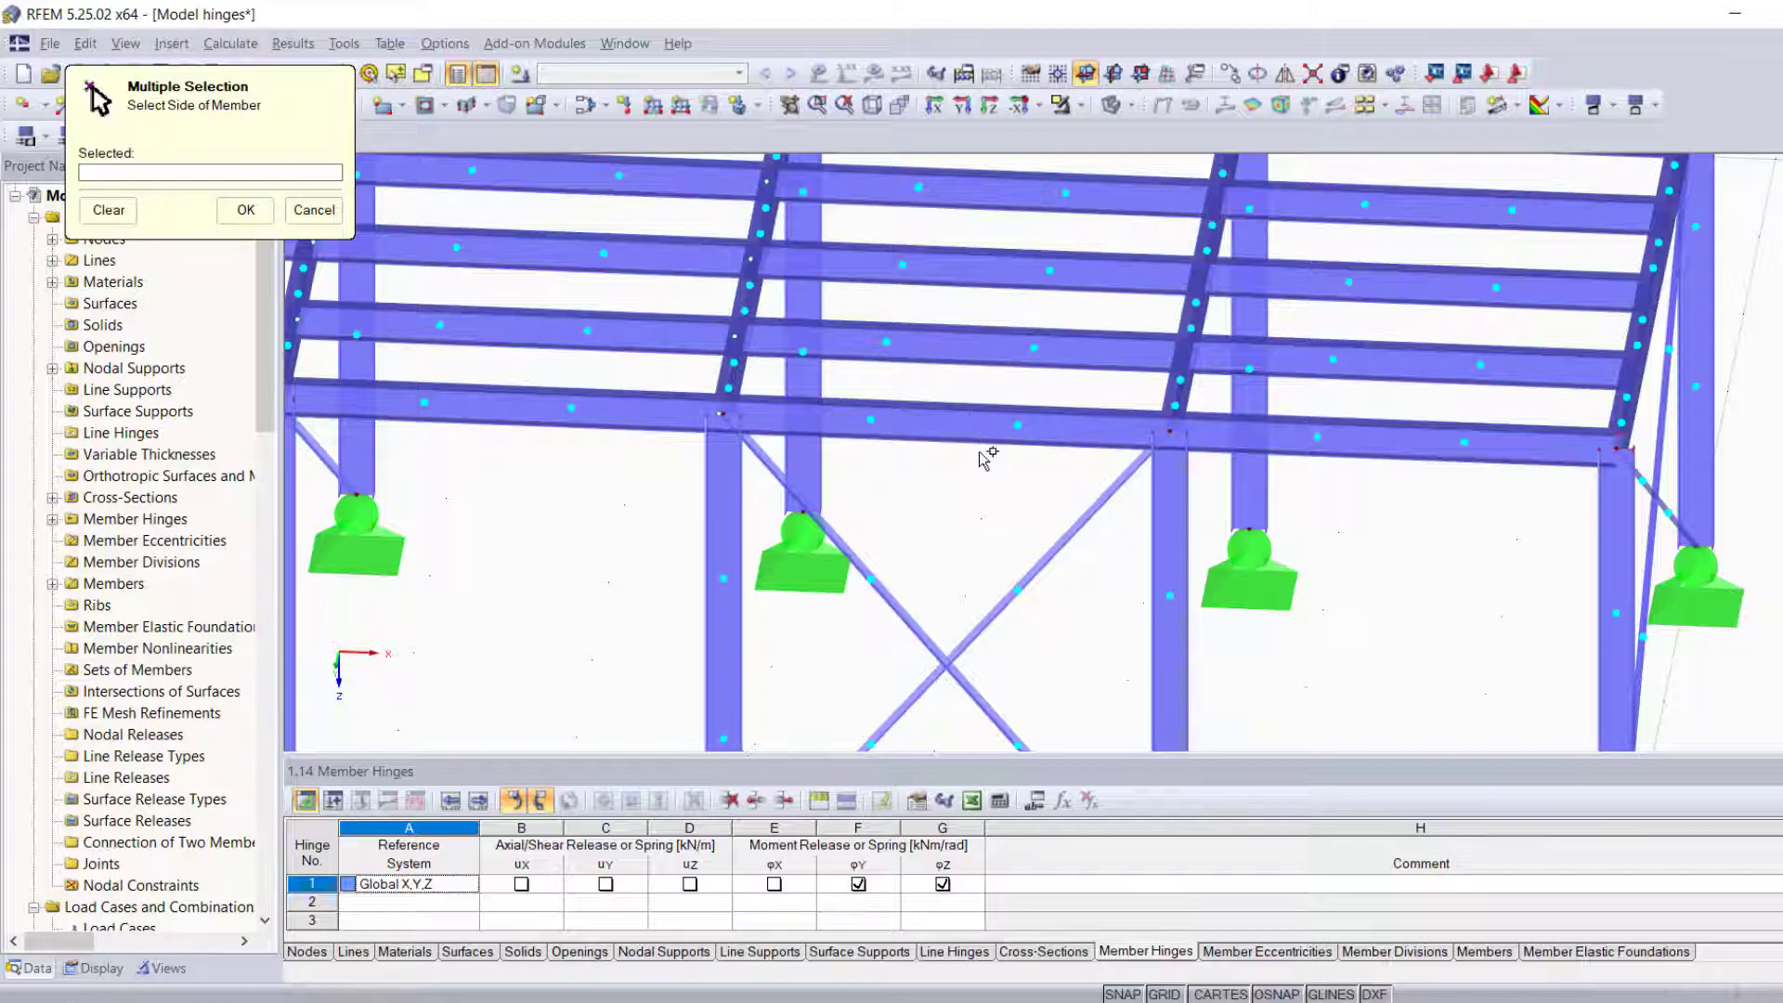
pyautogui.scroll(2, 1053, 506)
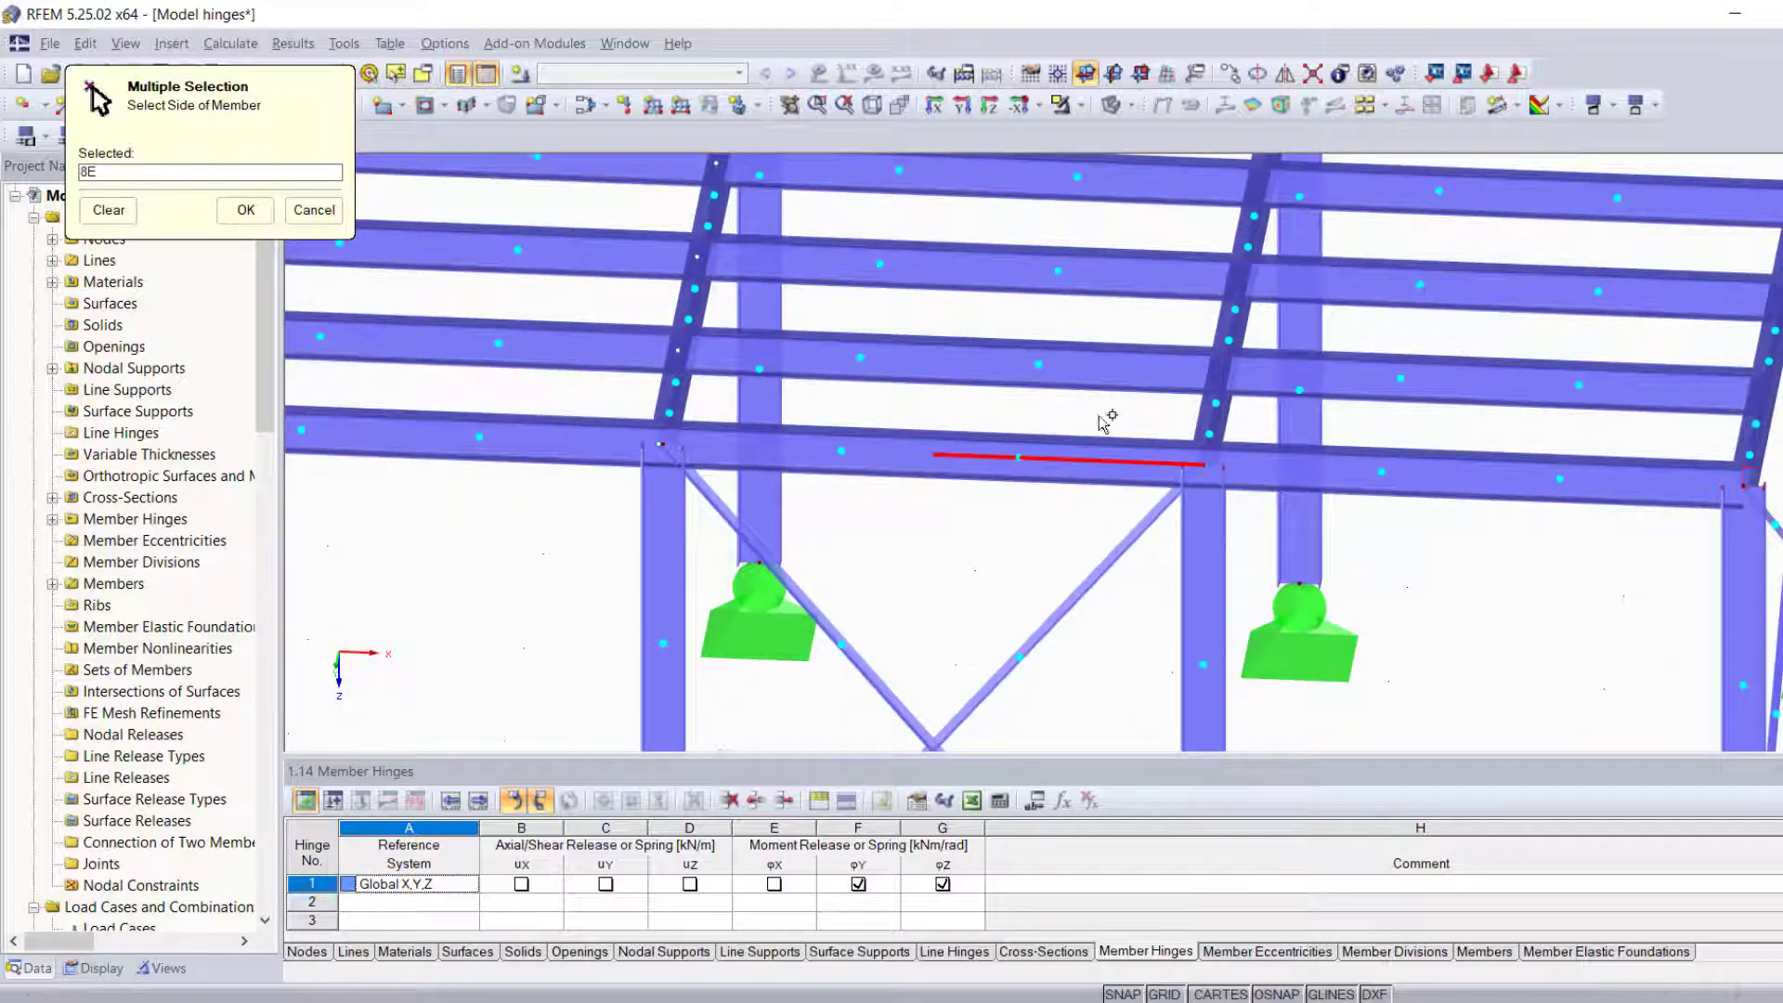
pyautogui.click(1119, 376)
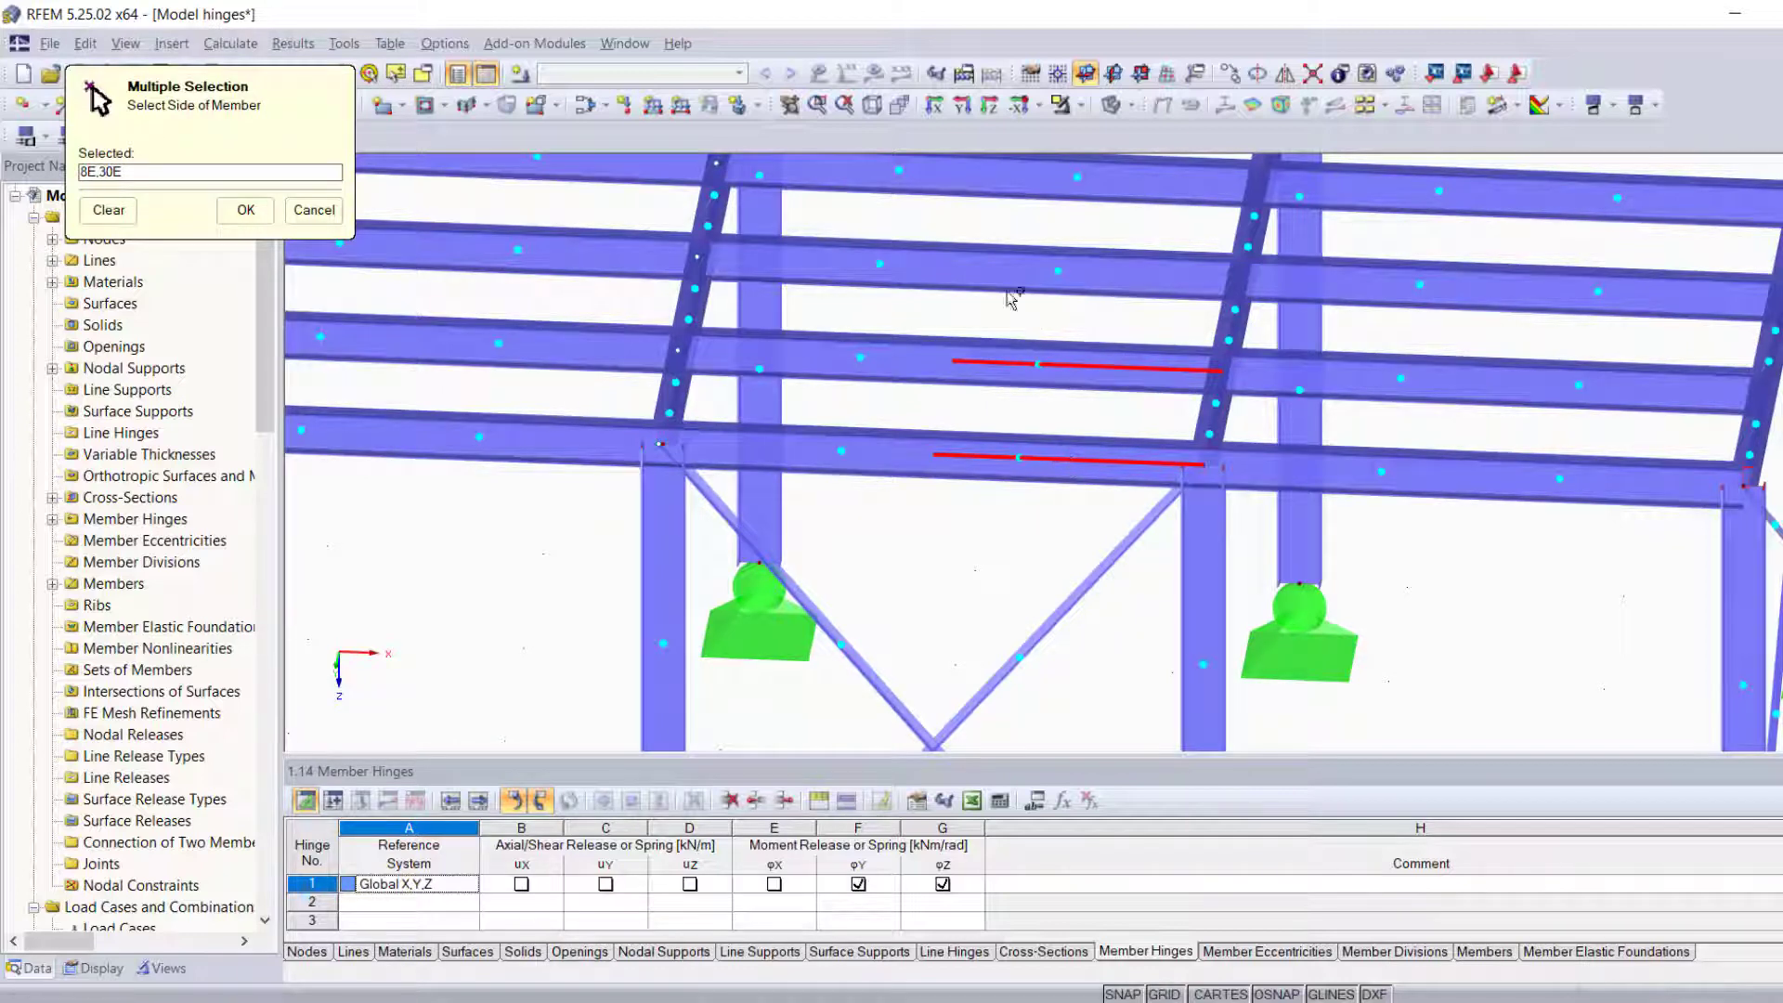
# - Add the start sides of beams 31 and 32 and both sides of beams 33 and 10, and apply the hinge to the selection
pyautogui.scroll(-2, 993, 293)
pyautogui.moveTo(1003, 253); pyautogui.dragTo(940, 469, button='middle')
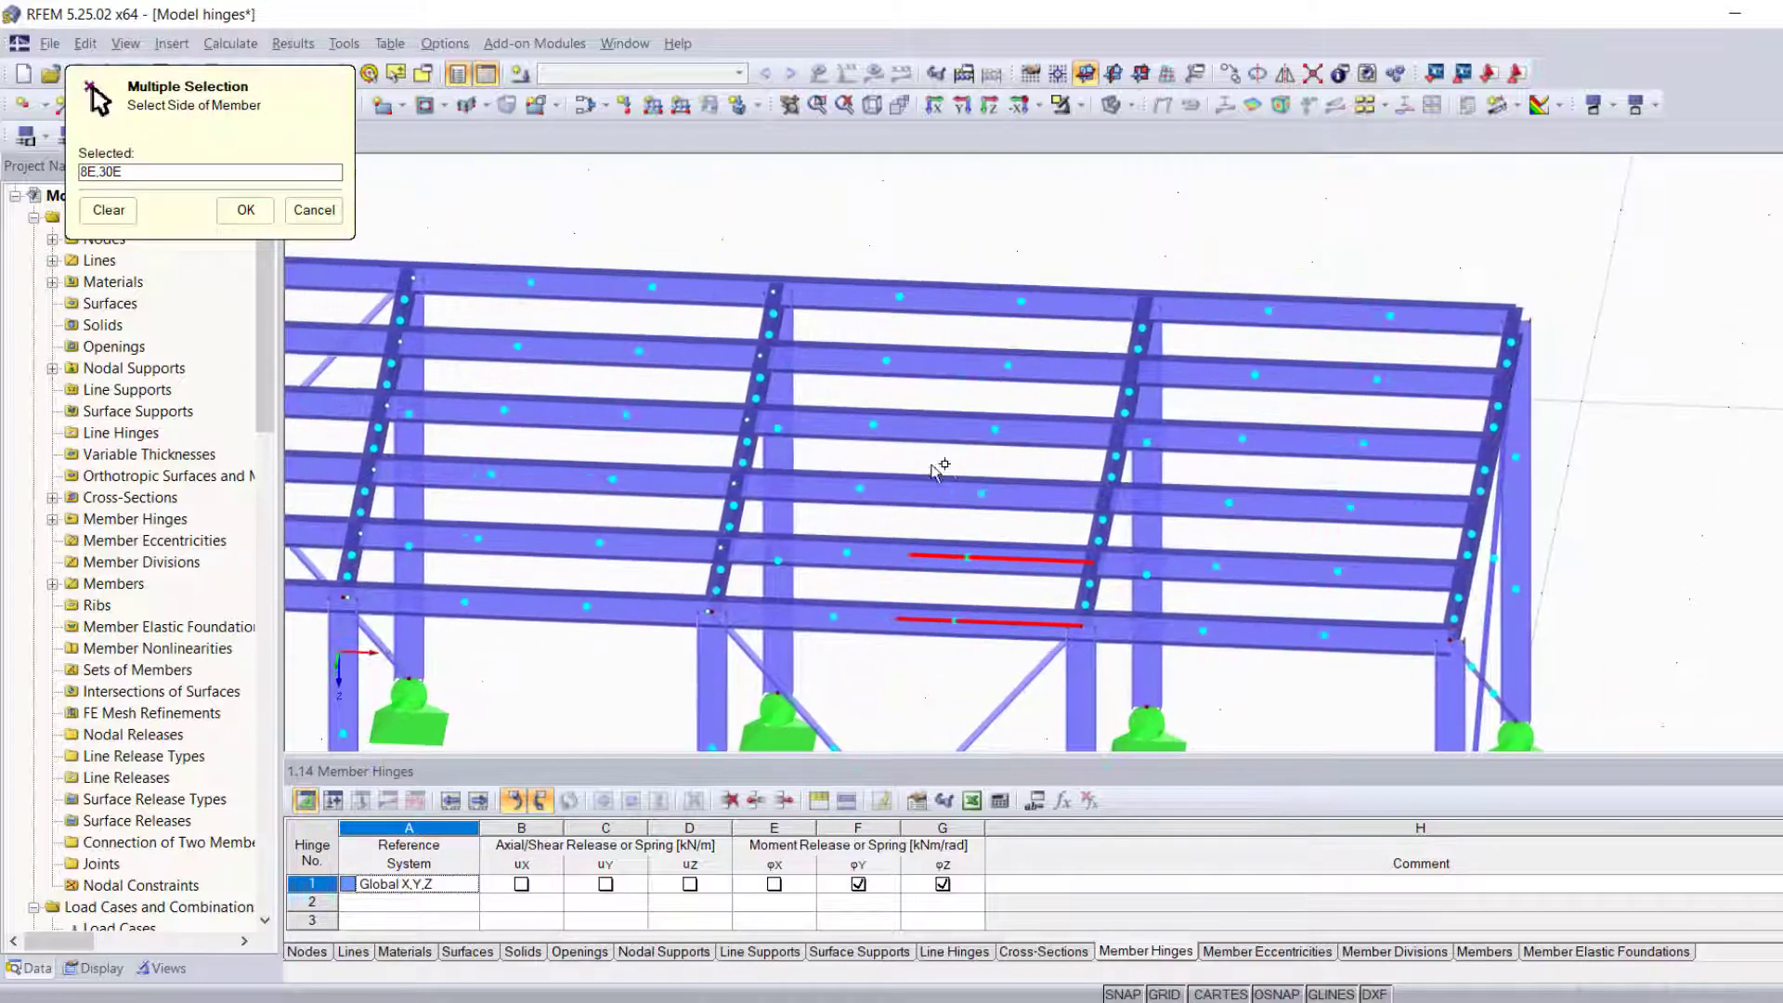
pyautogui.click(834, 483)
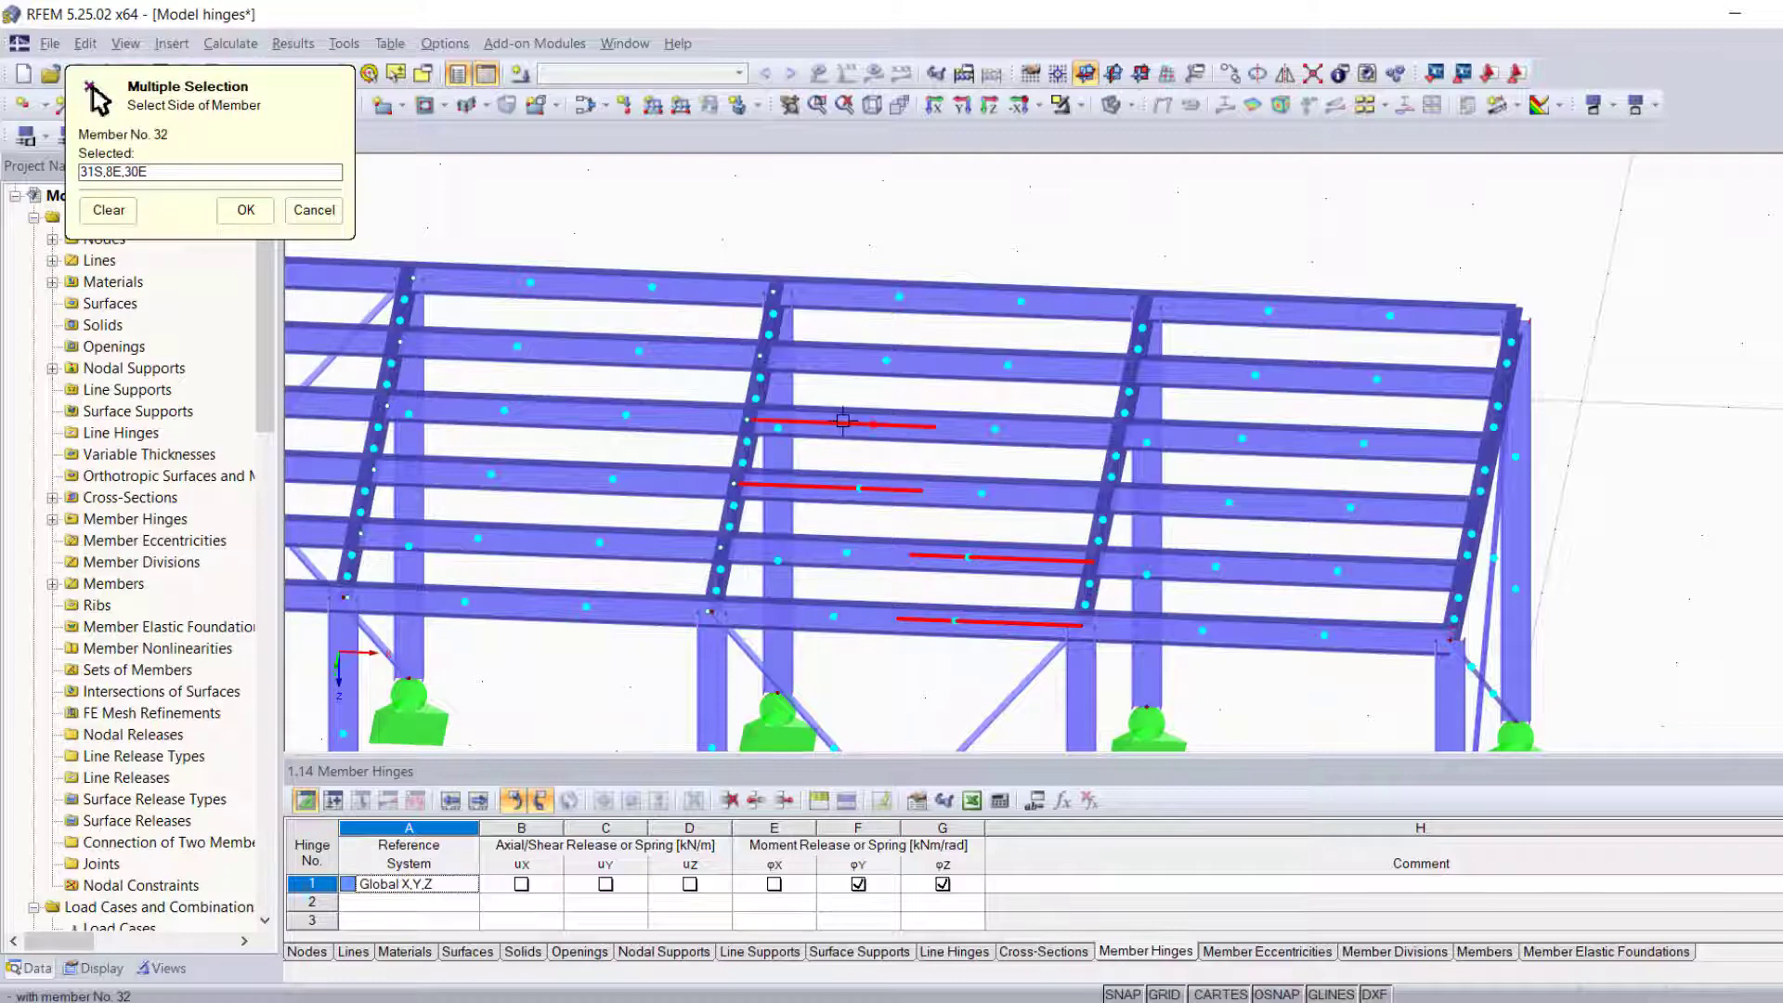
pyautogui.click(952, 362)
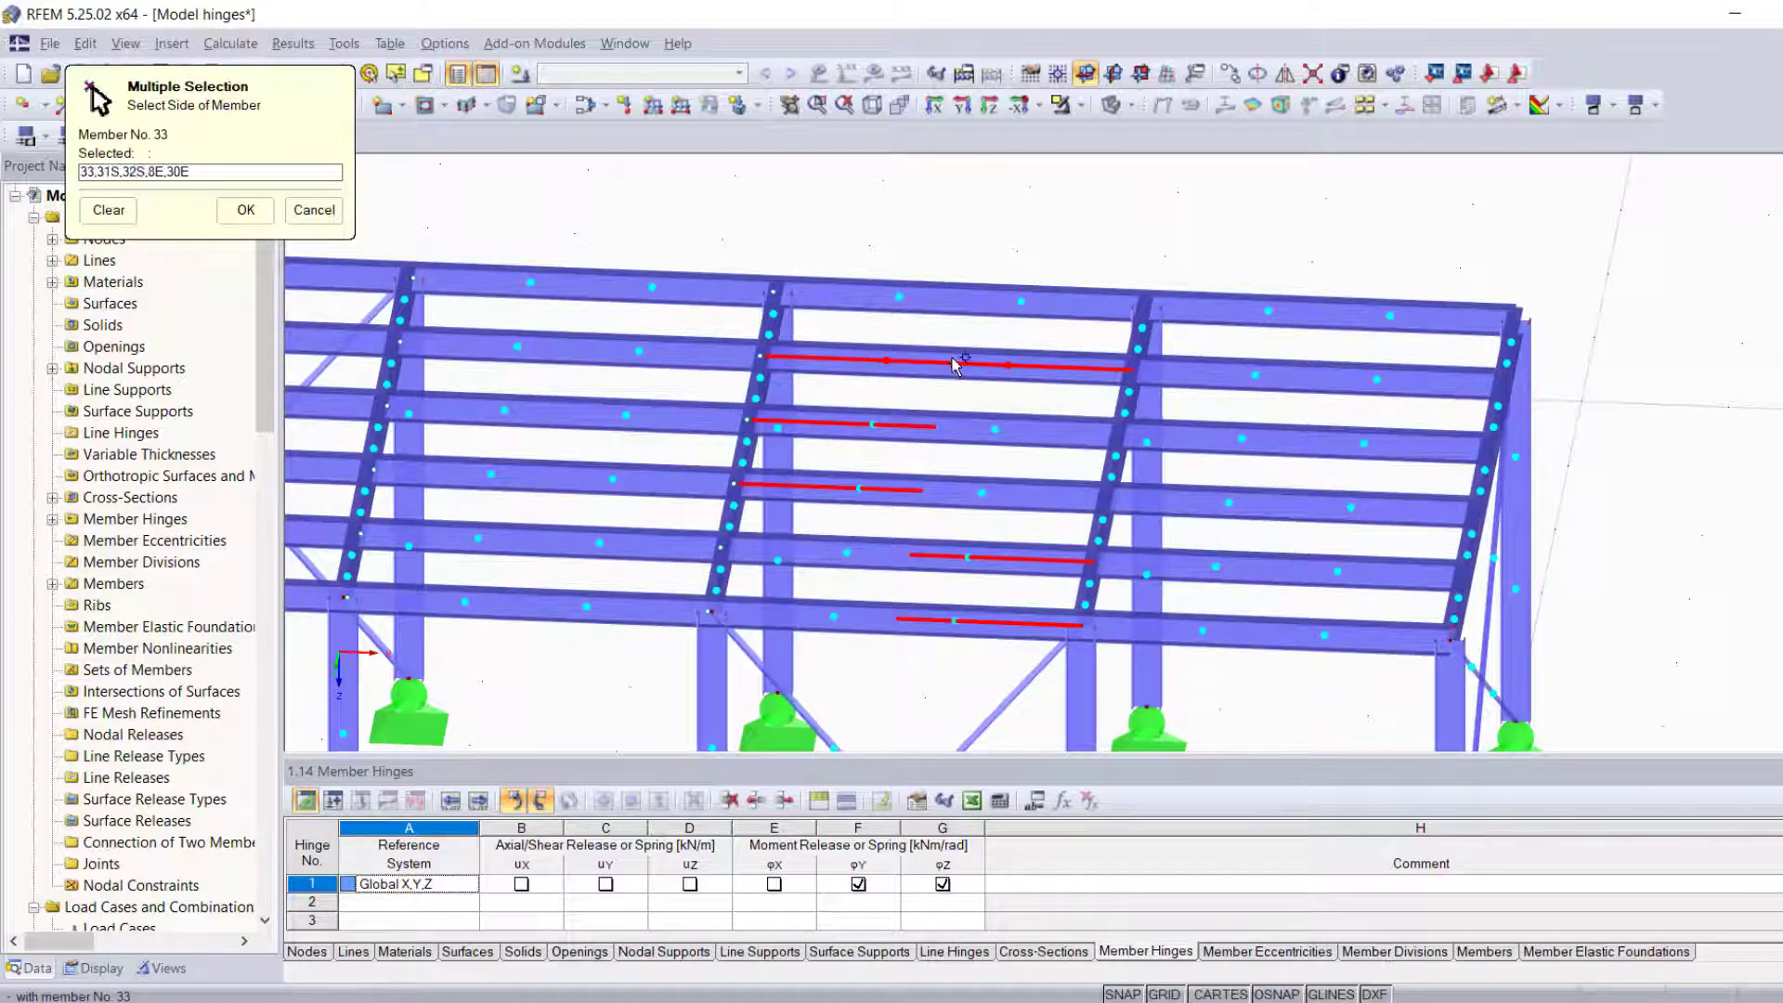
pyautogui.click(963, 300)
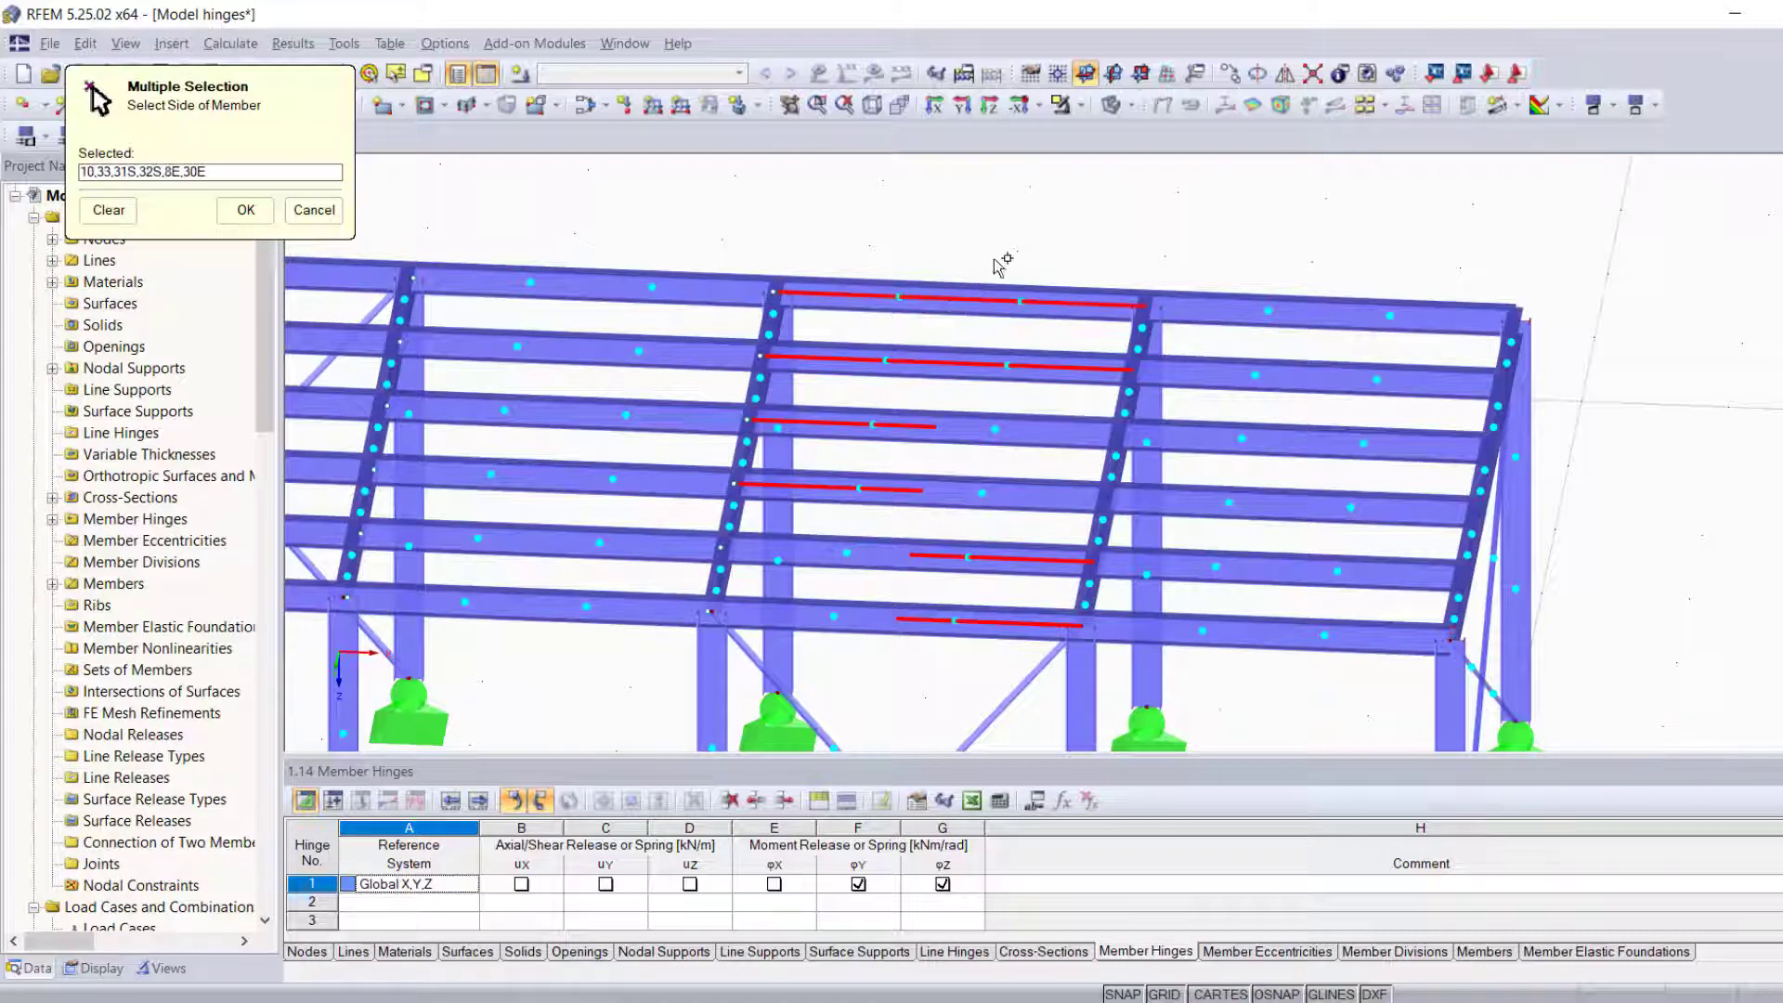
pyautogui.rightClick(1012, 213)
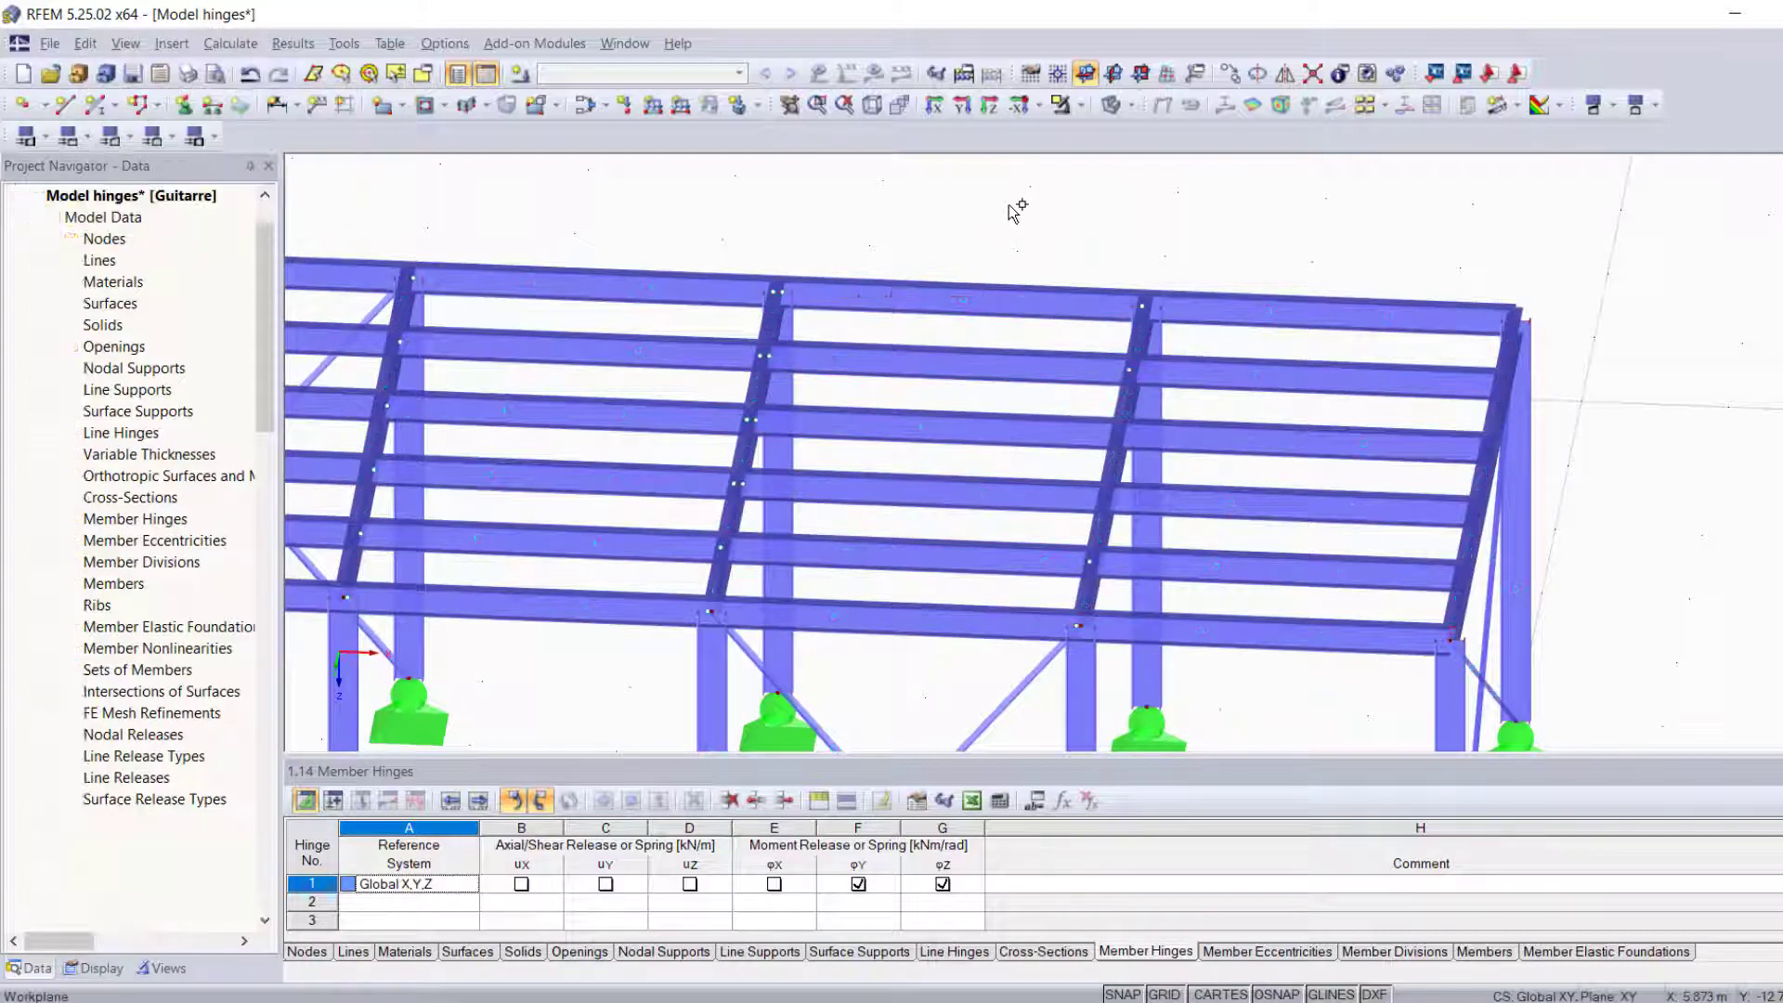
# - Create member hinge 2 in the local member axes x,y,z with φy and φz released
pyautogui.scroll(-1, 1022, 576)
pyautogui.keyDown('ctrl'); pyautogui.moveTo(1022, 594); pyautogui.dragTo(1012, 620, button='middle'); pyautogui.keyUp('ctrl')
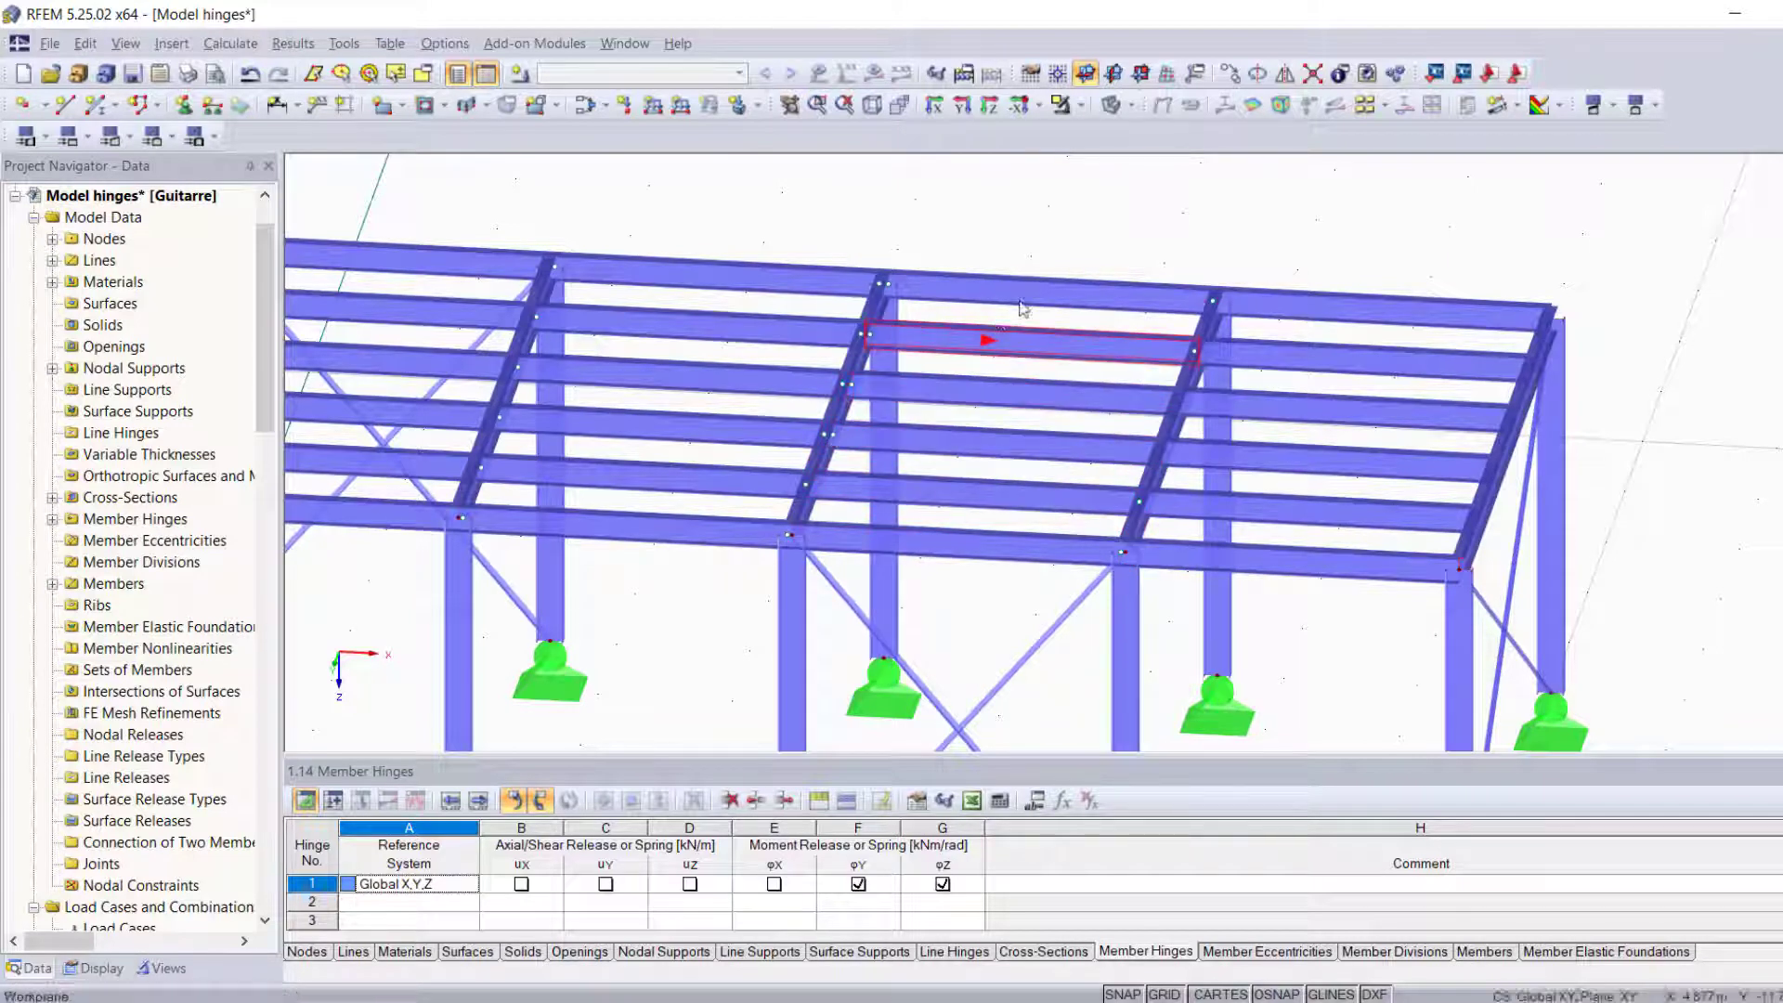
pyautogui.click(1061, 296)
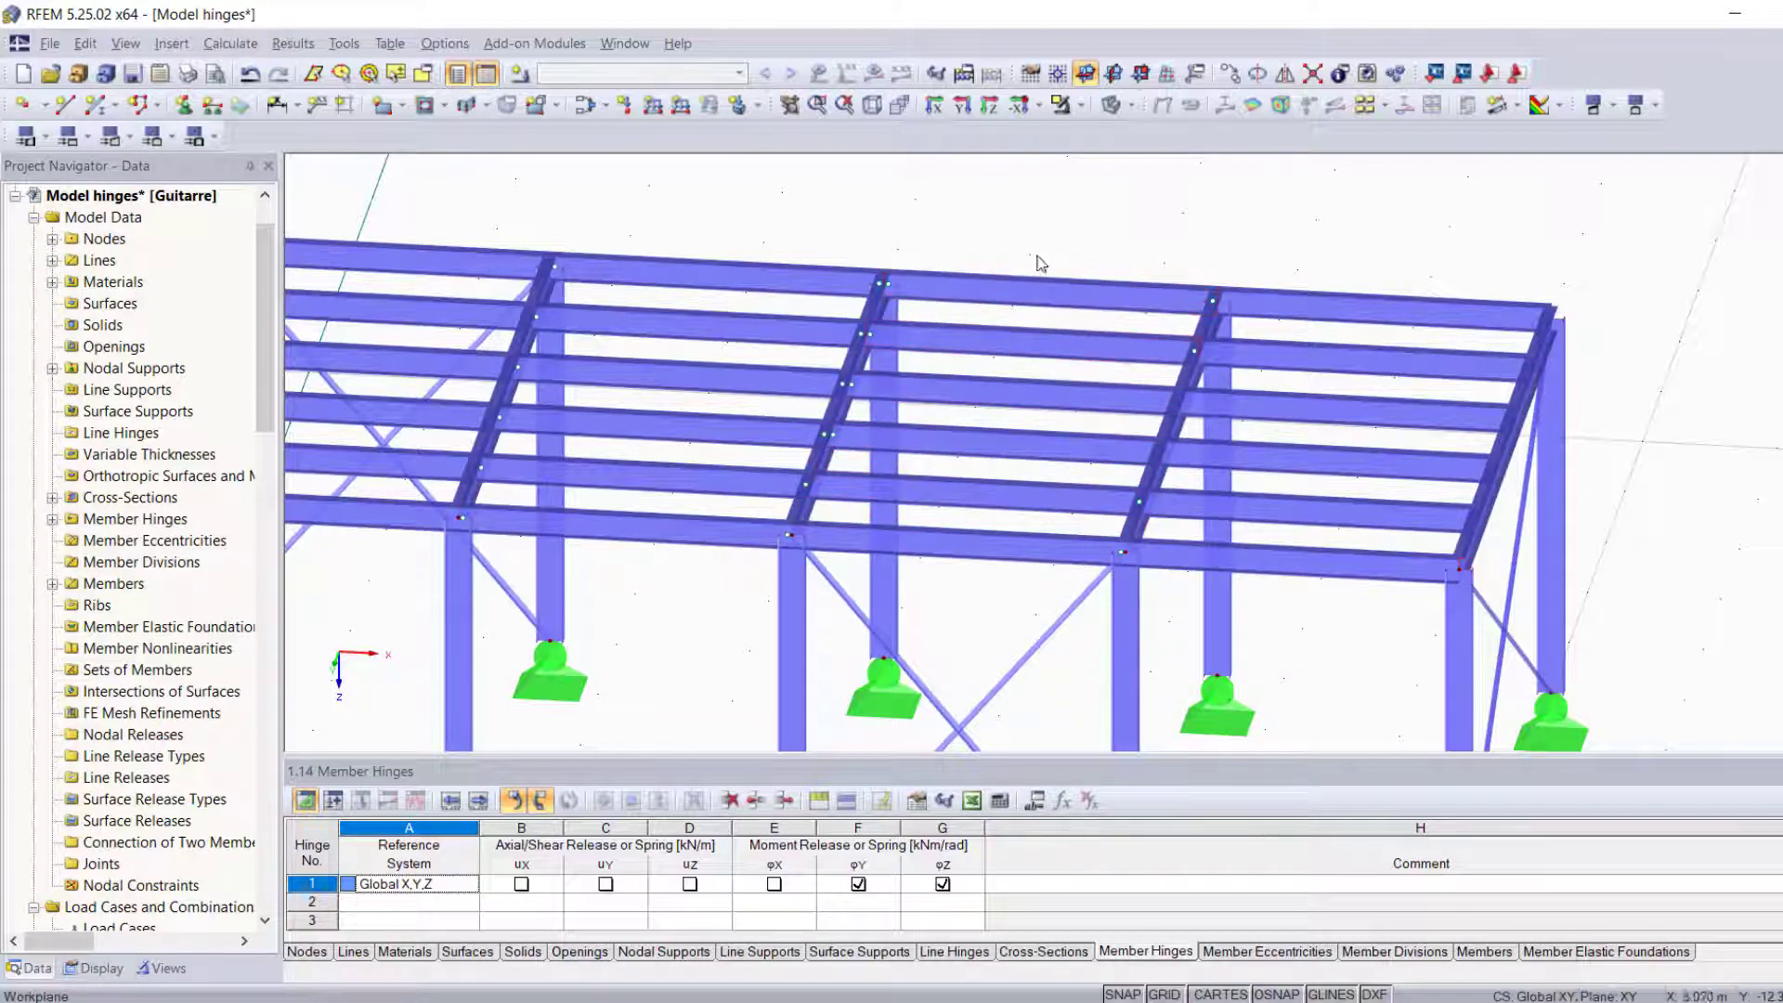
pyautogui.scroll(-3, 1071, 376)
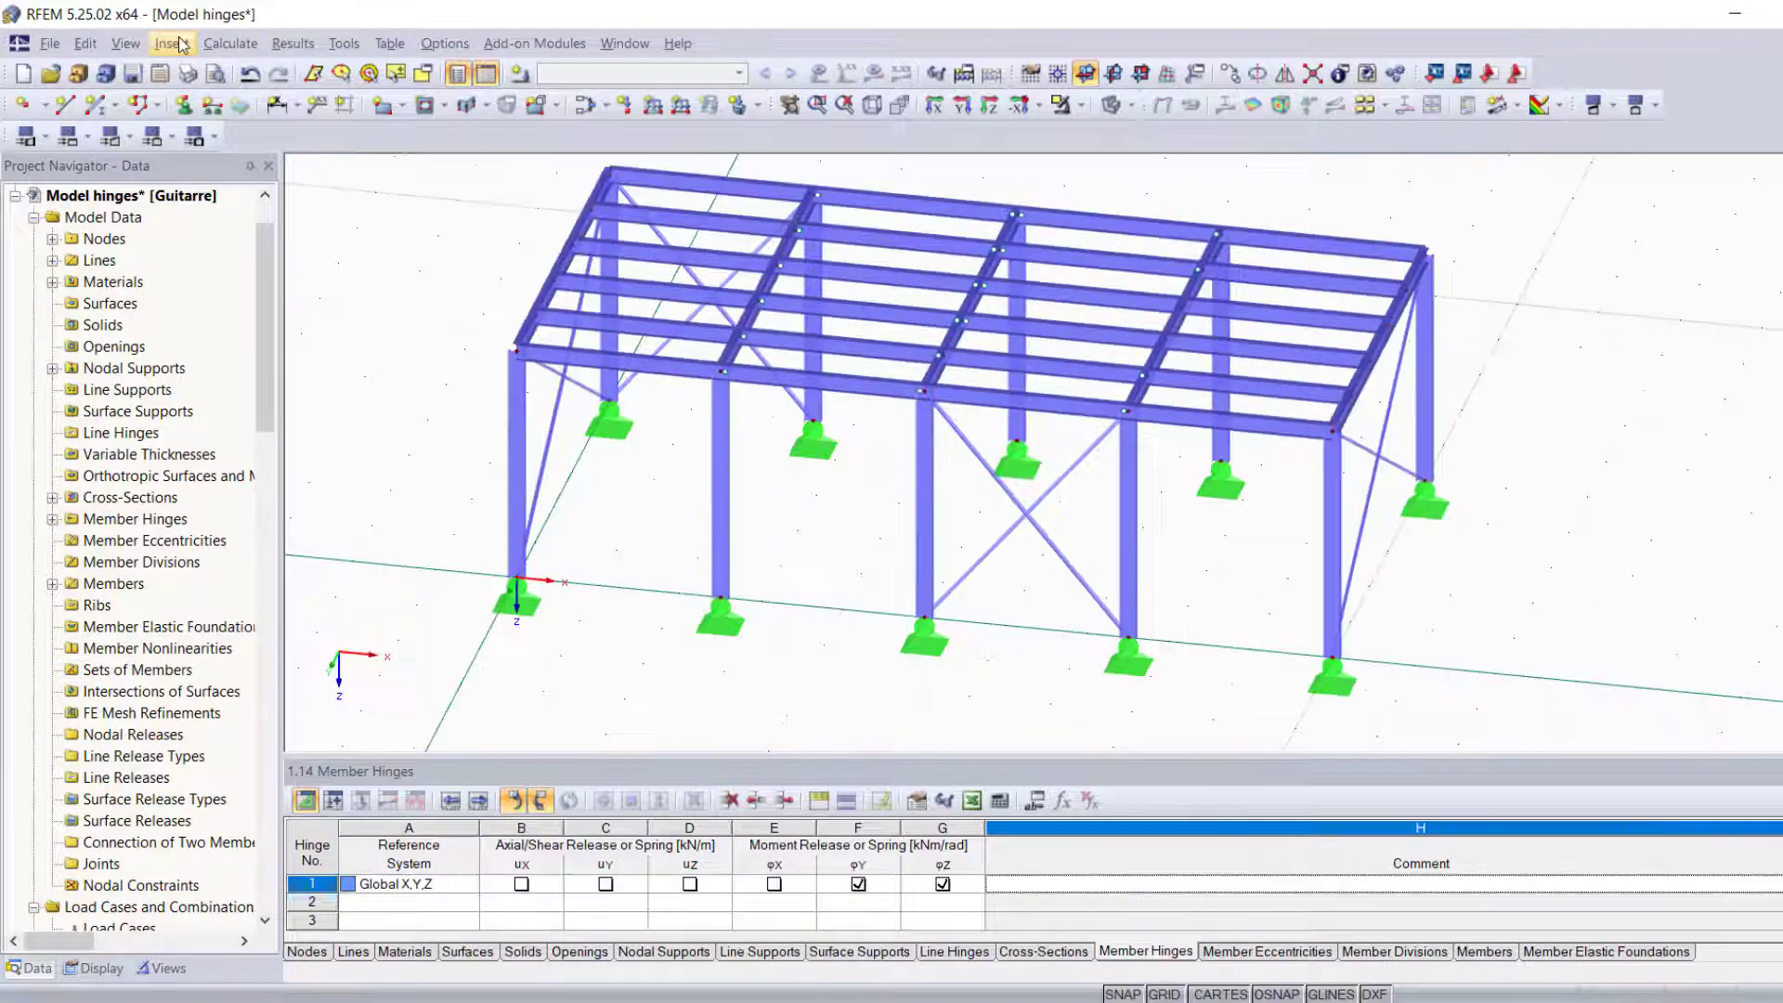
pyautogui.click(169, 43)
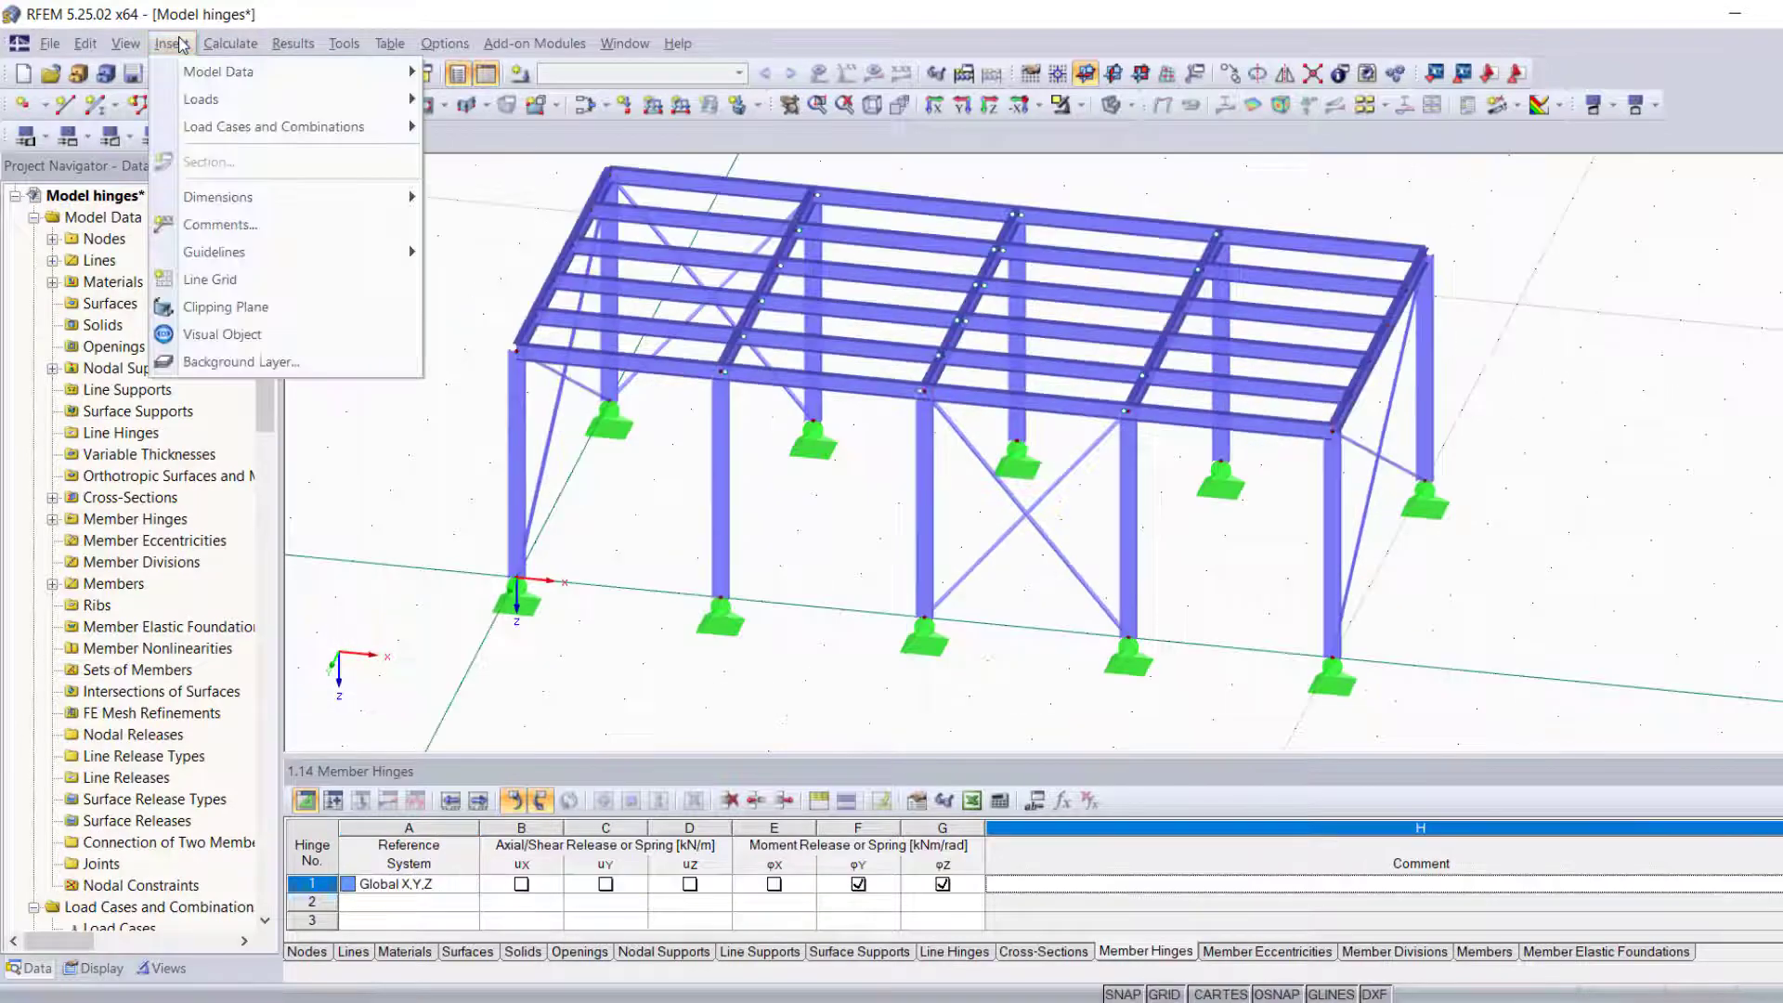
pyautogui.moveTo(376, 72)
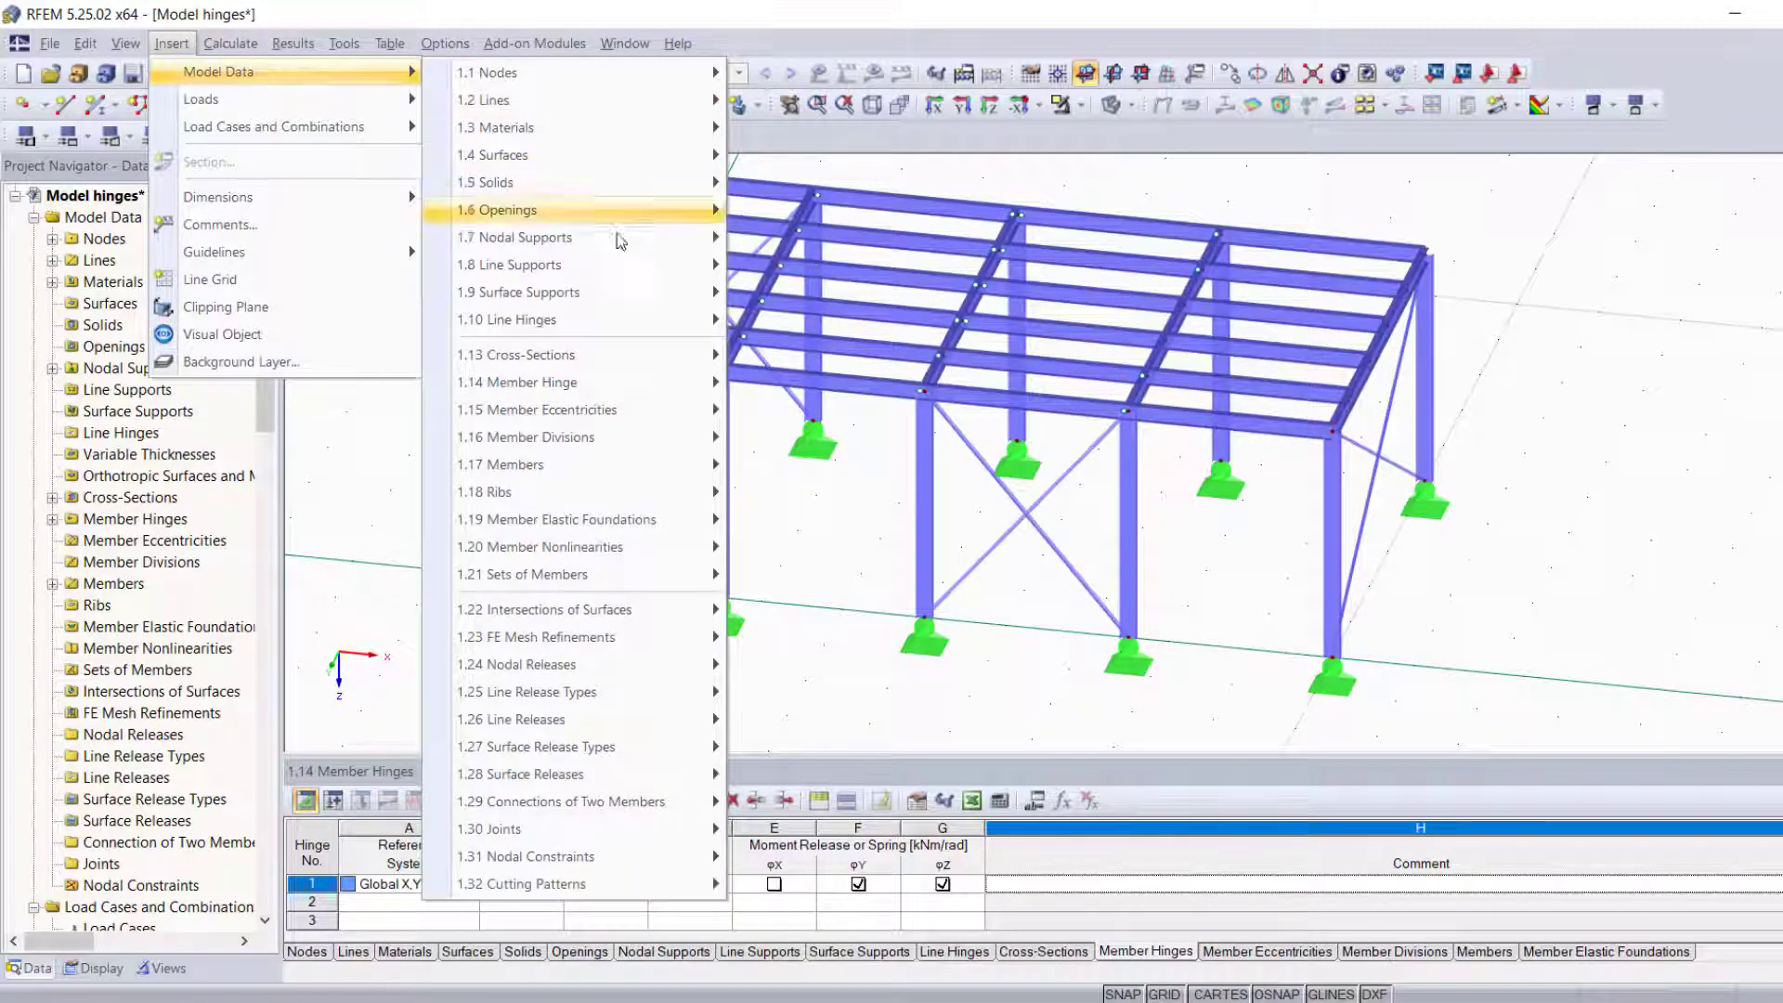
pyautogui.moveTo(616, 387)
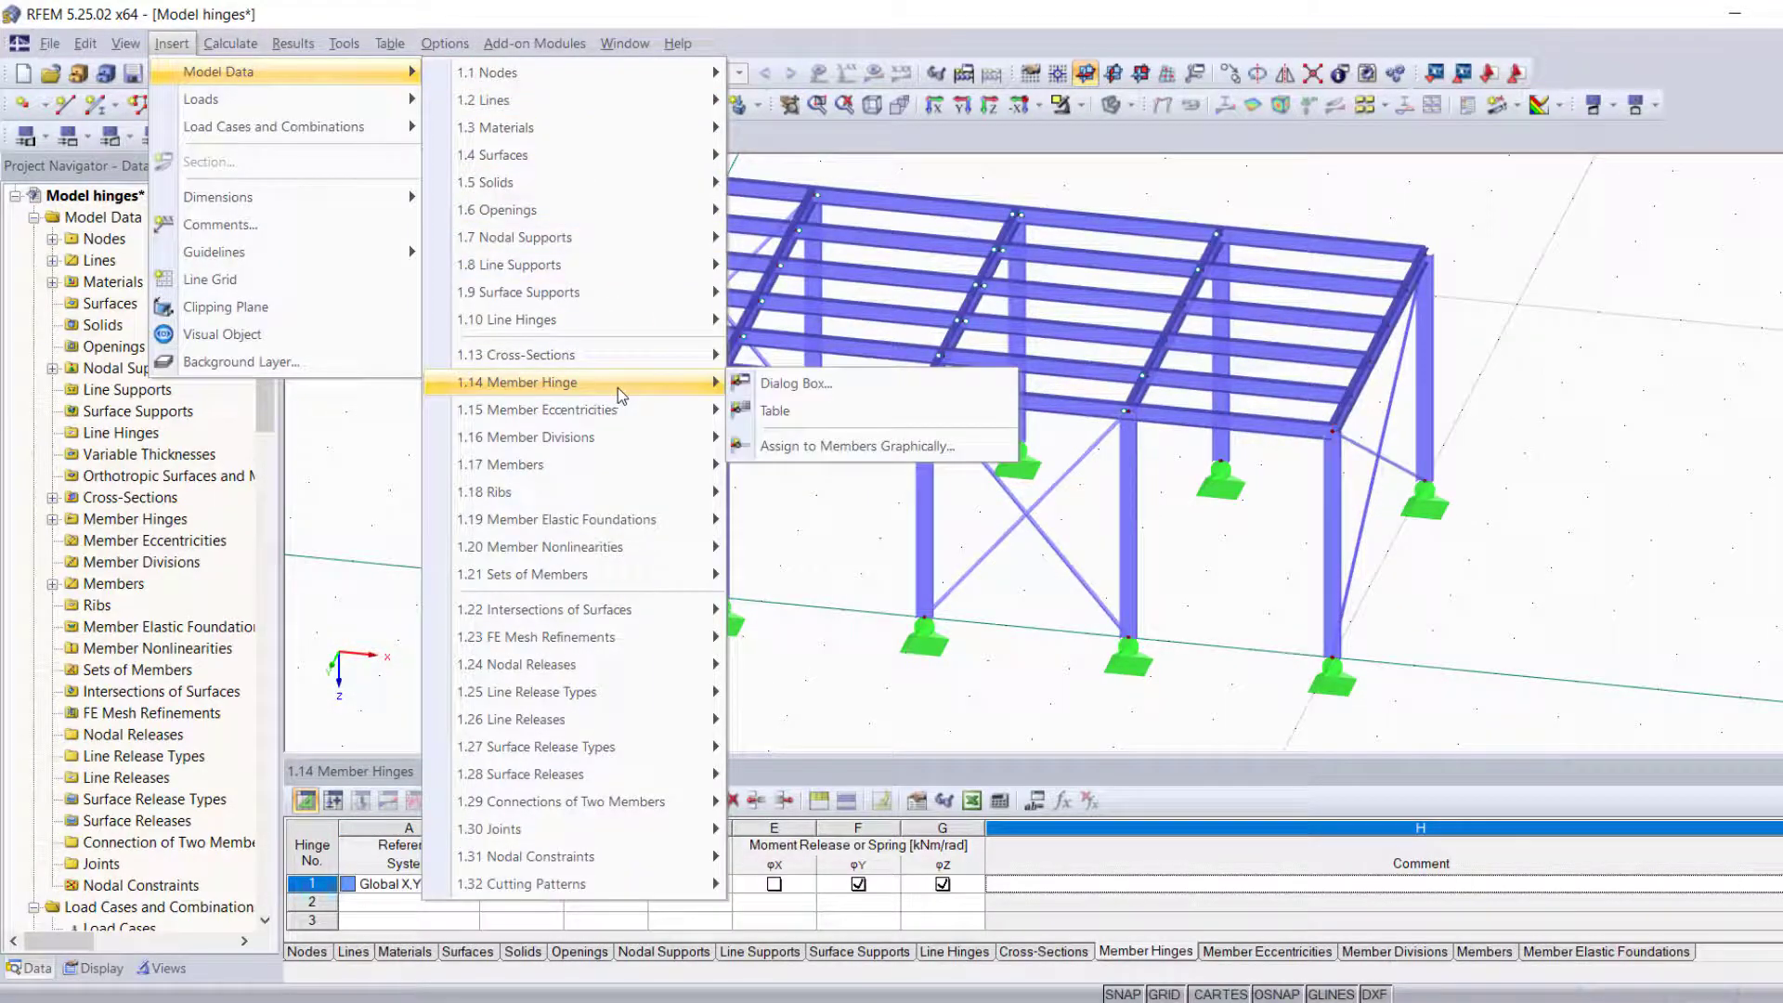
pyautogui.click(822, 388)
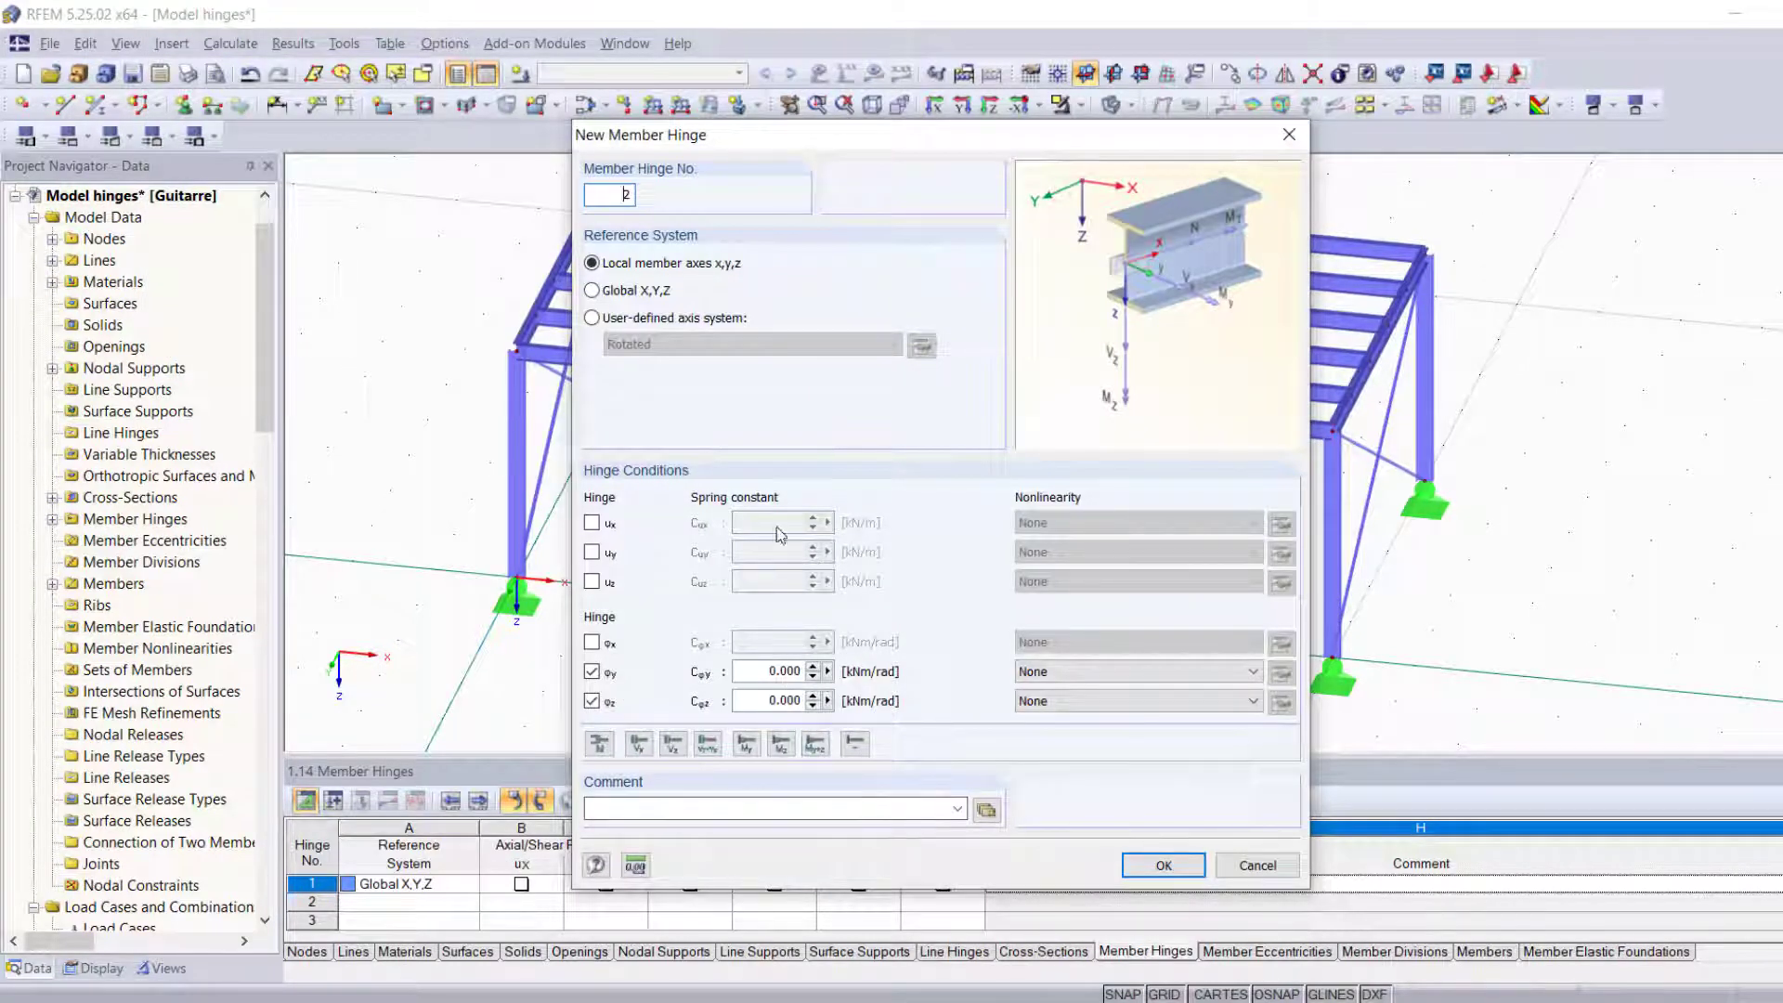
pyautogui.click(1156, 861)
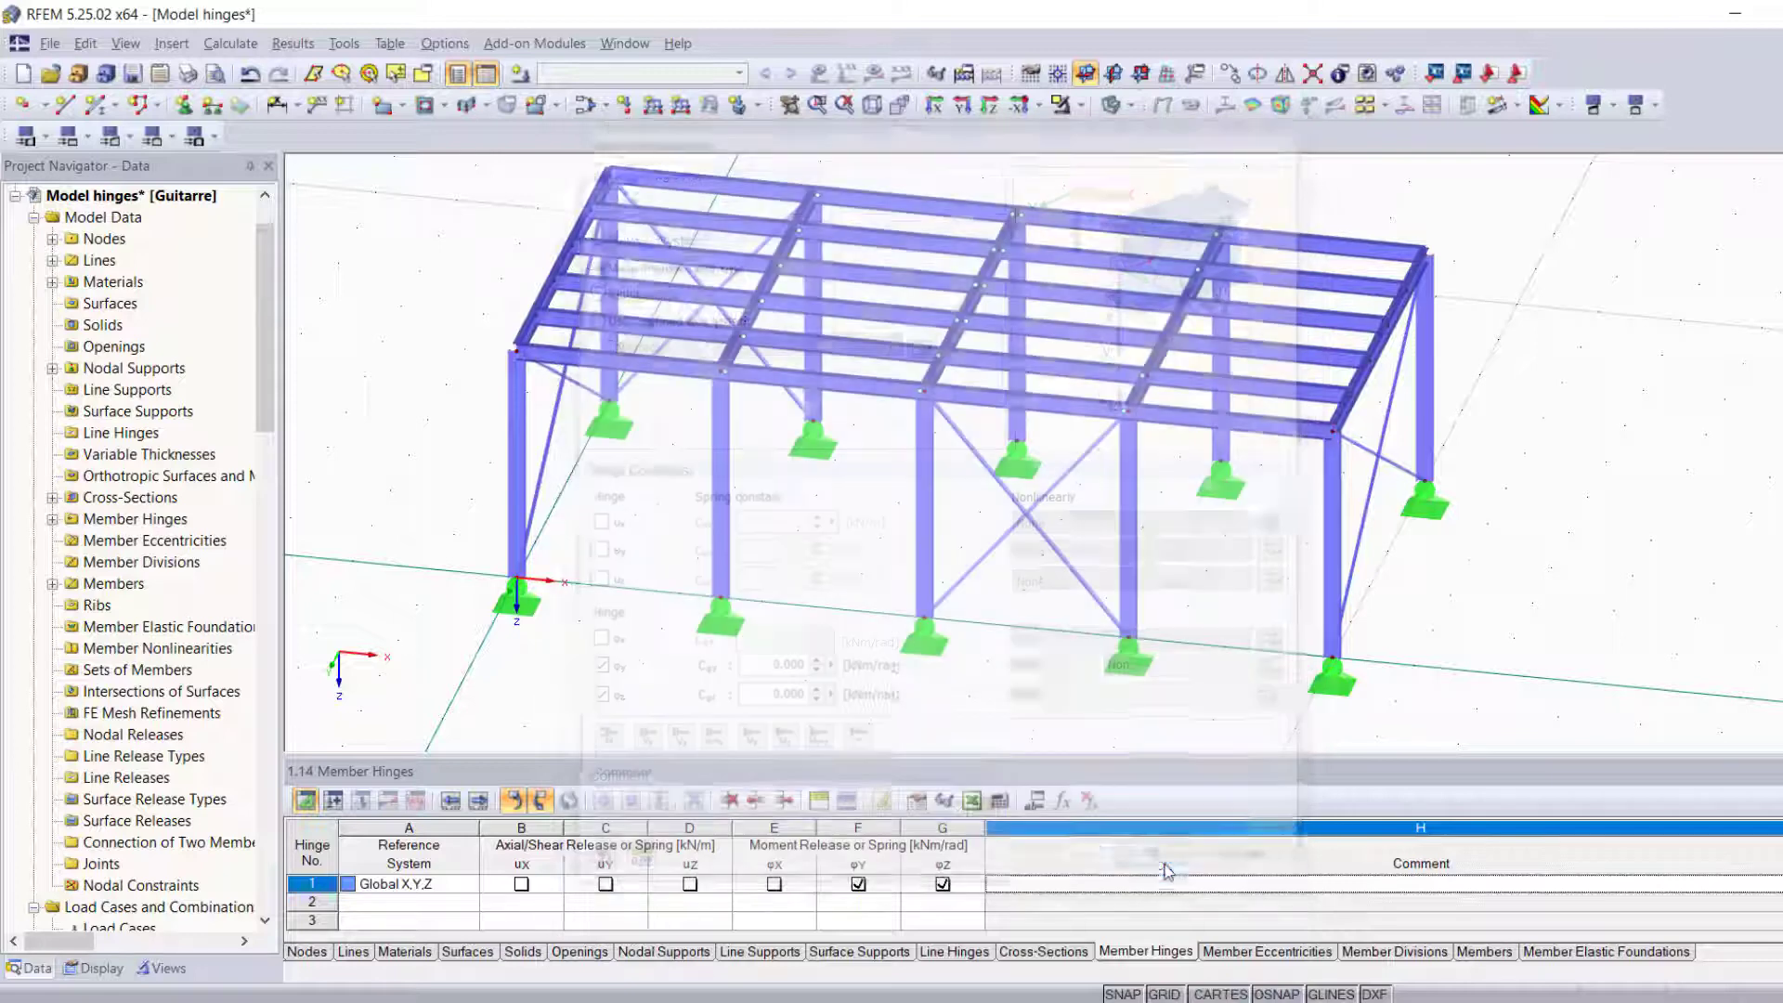
pyautogui.click(399, 903)
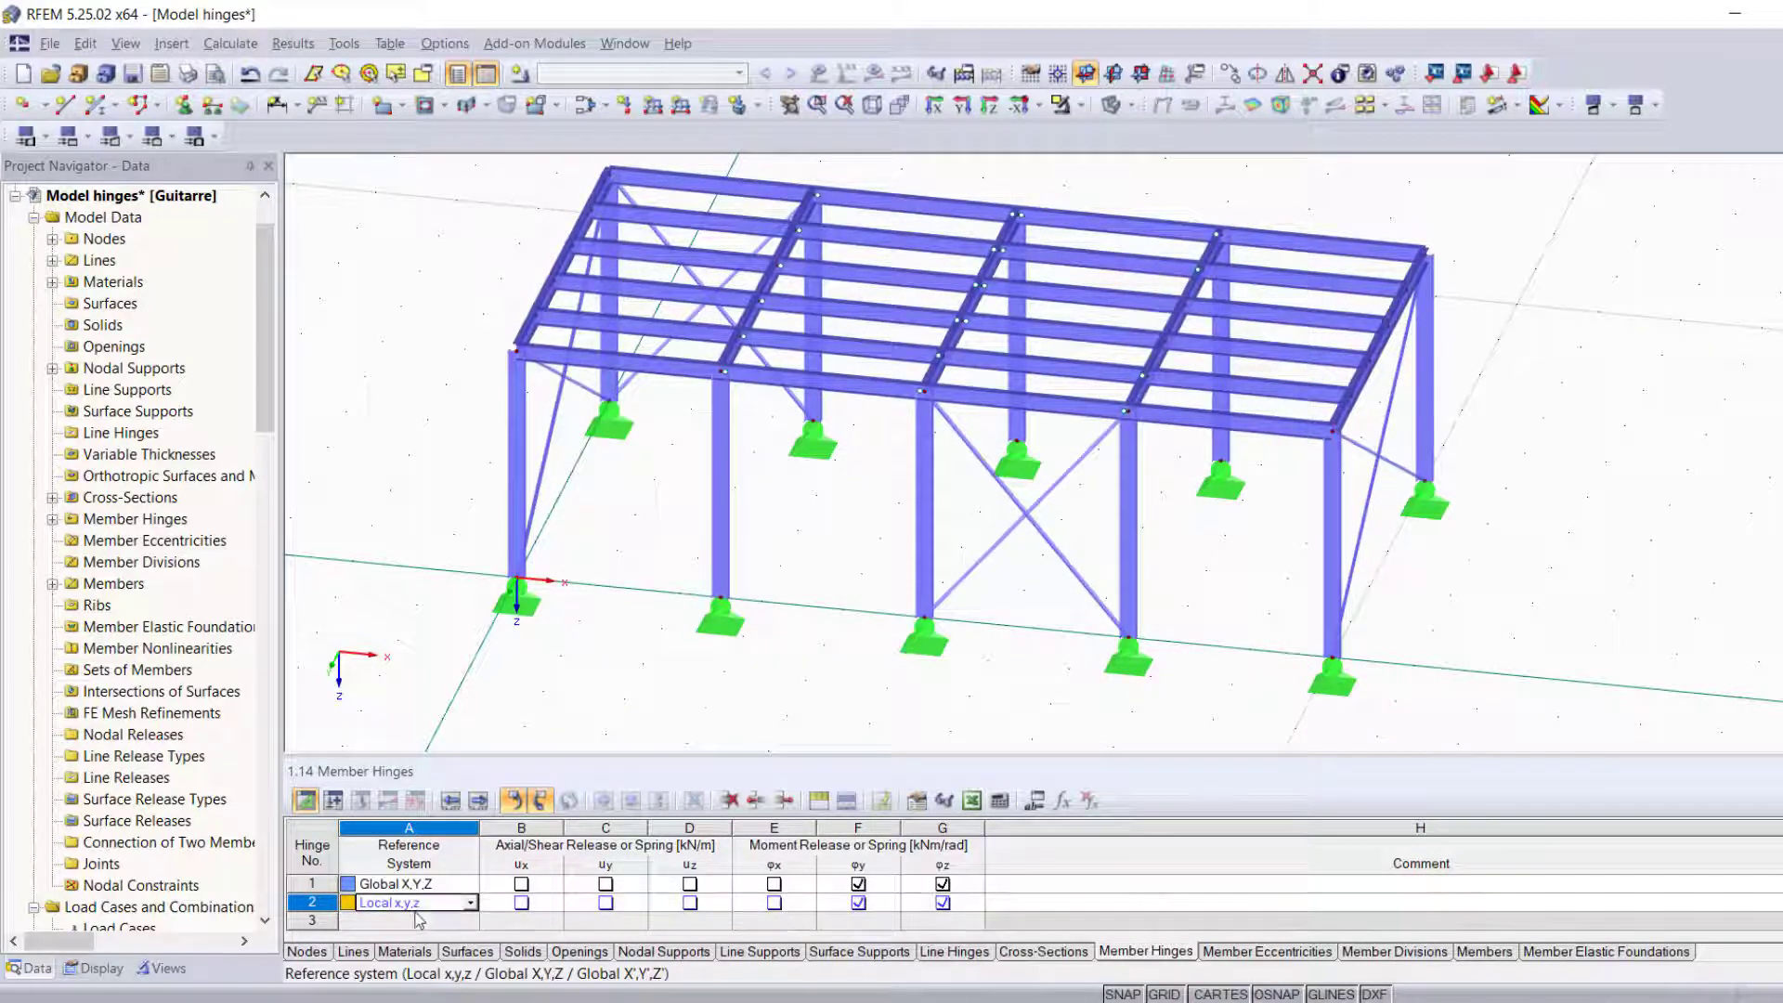
pyautogui.doubleClick(516, 447)
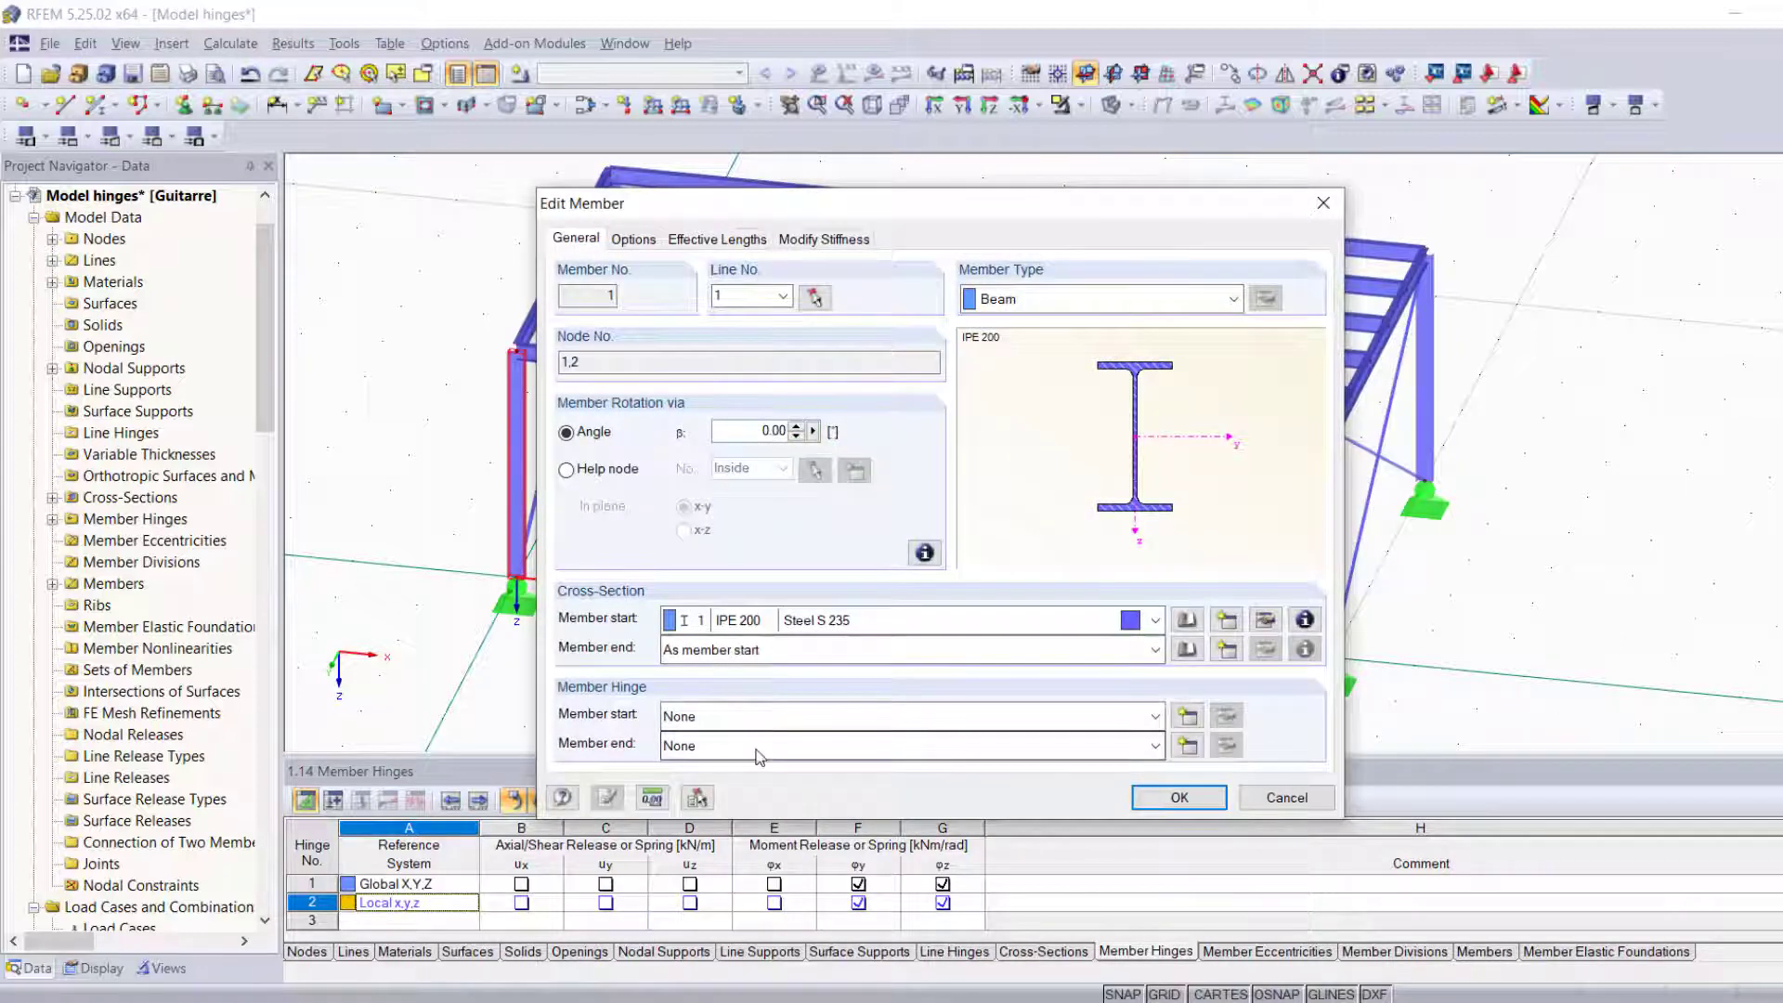
pyautogui.click(780, 746)
pyautogui.click(784, 820)
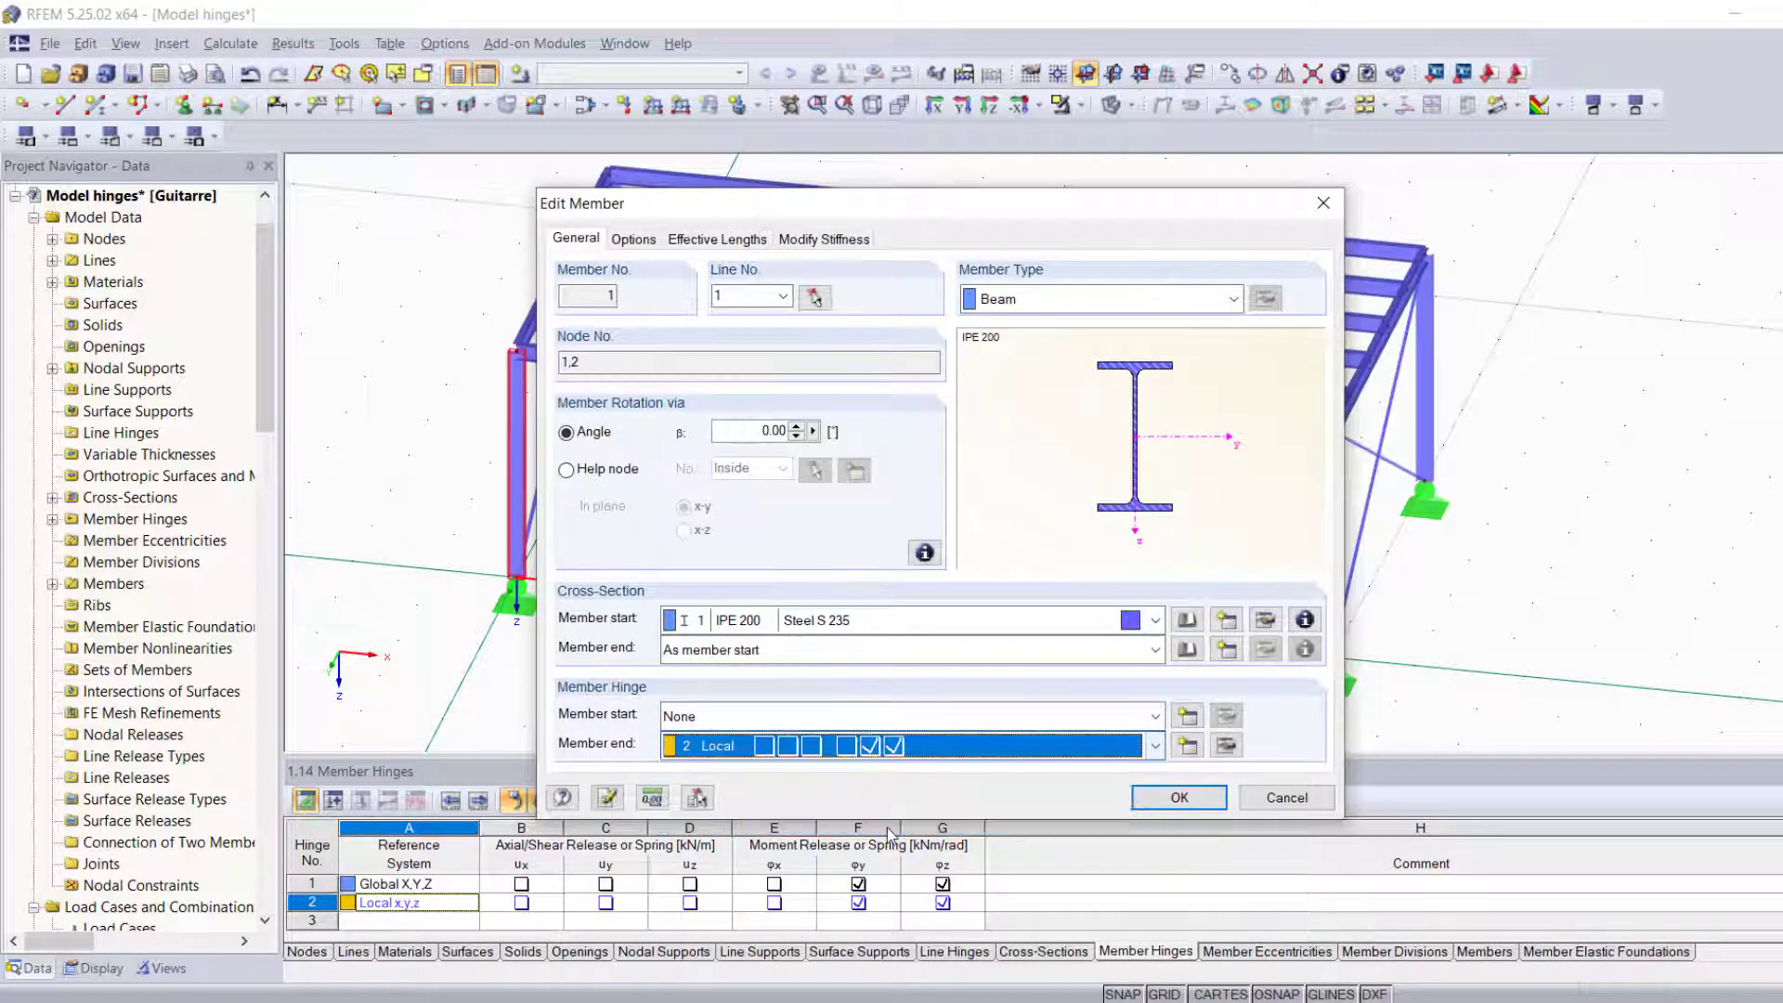
pyautogui.click(1256, 800)
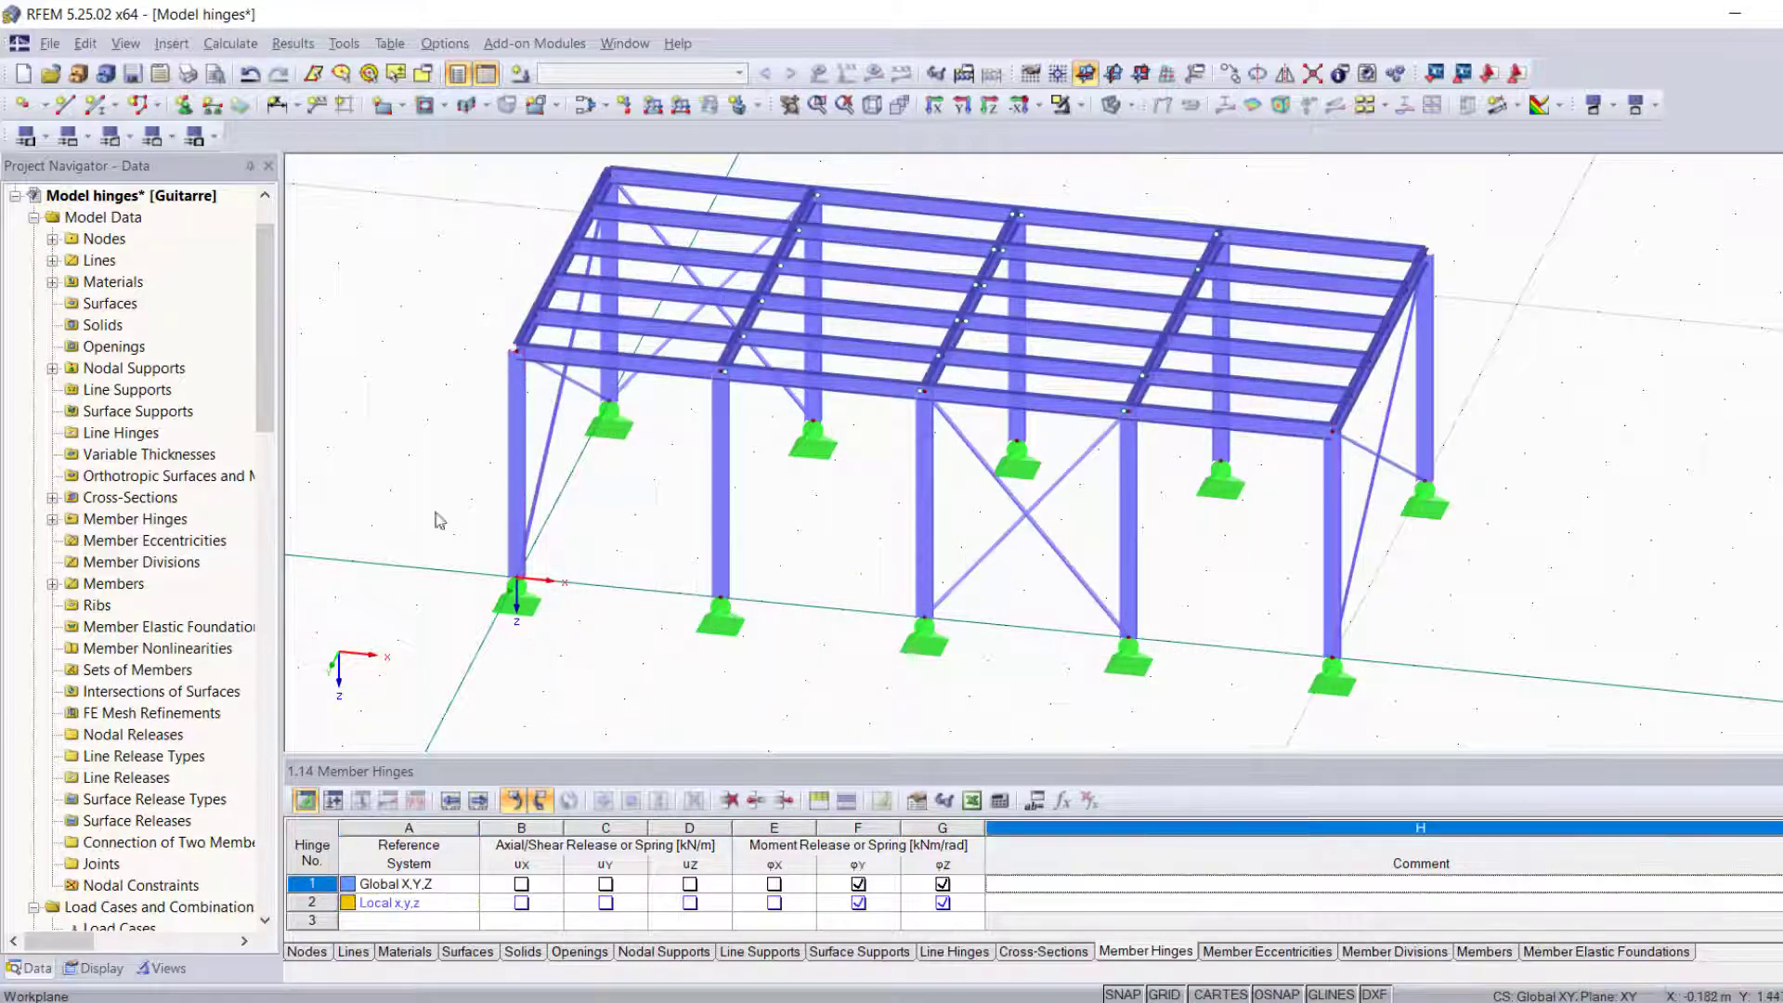
# - Add member hinge 3 to the member hinge table with reference system Local x,y,z and the axial release ux set to Yes
pyautogui.click(172, 43)
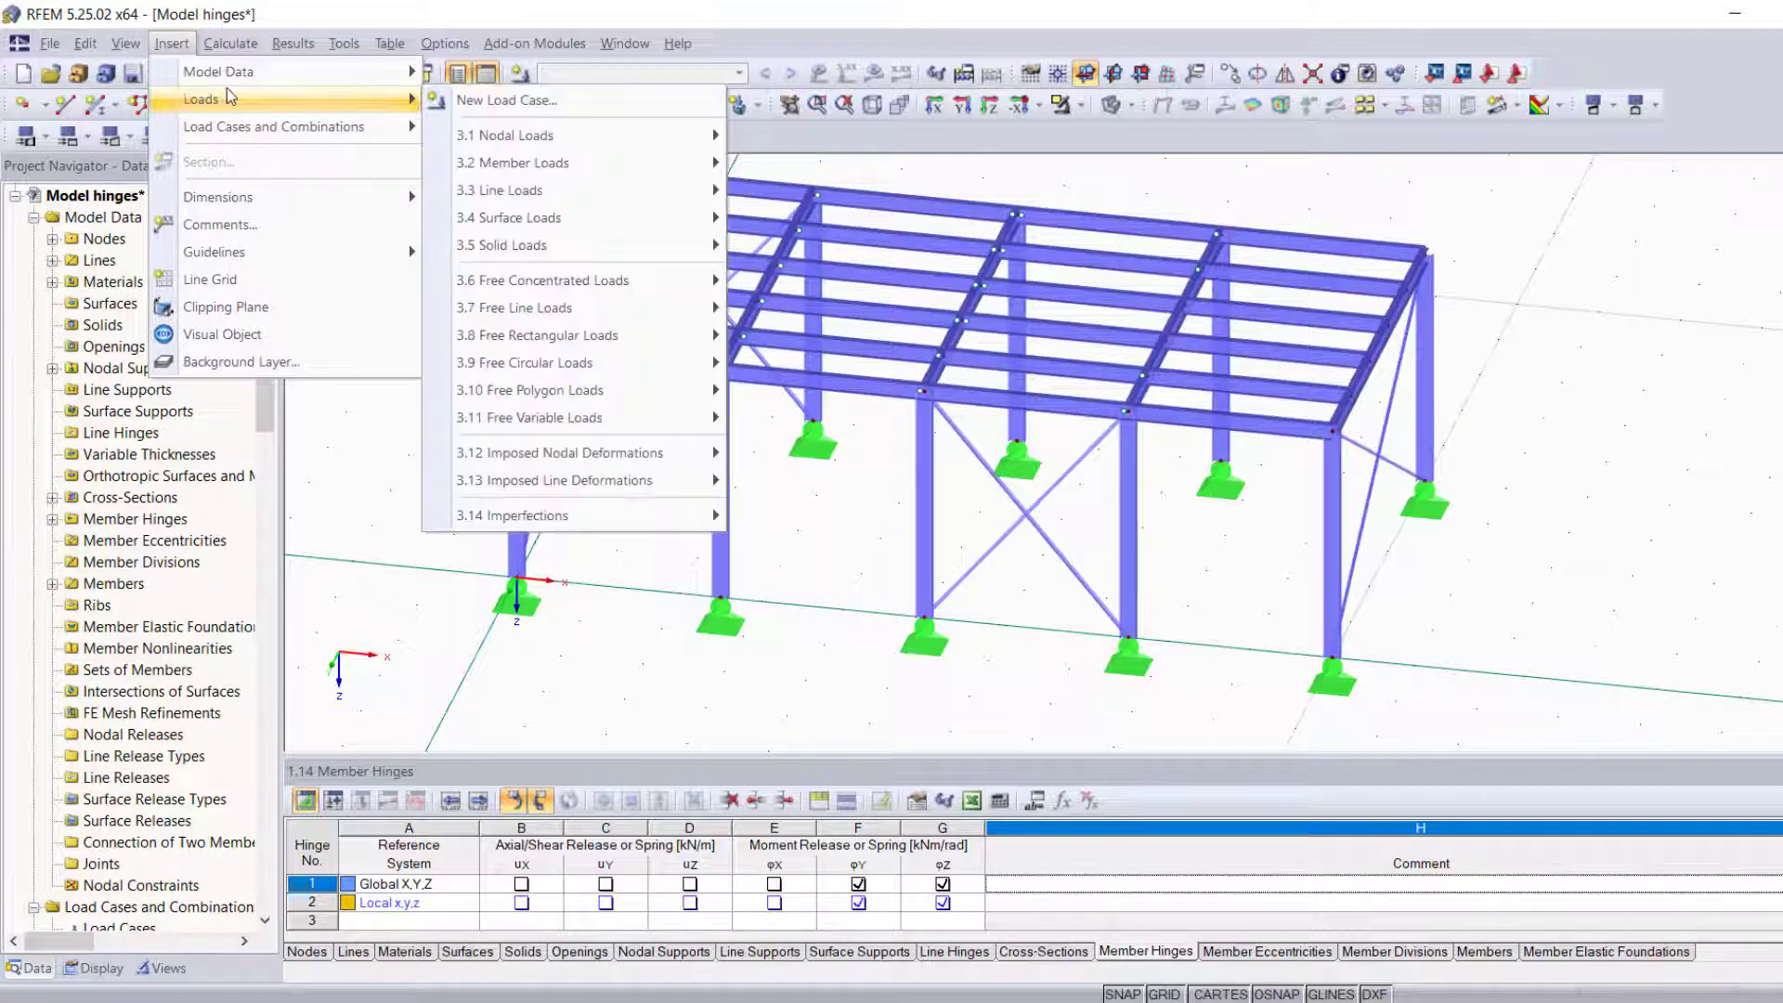
pyautogui.moveTo(321, 74)
pyautogui.moveTo(585, 388)
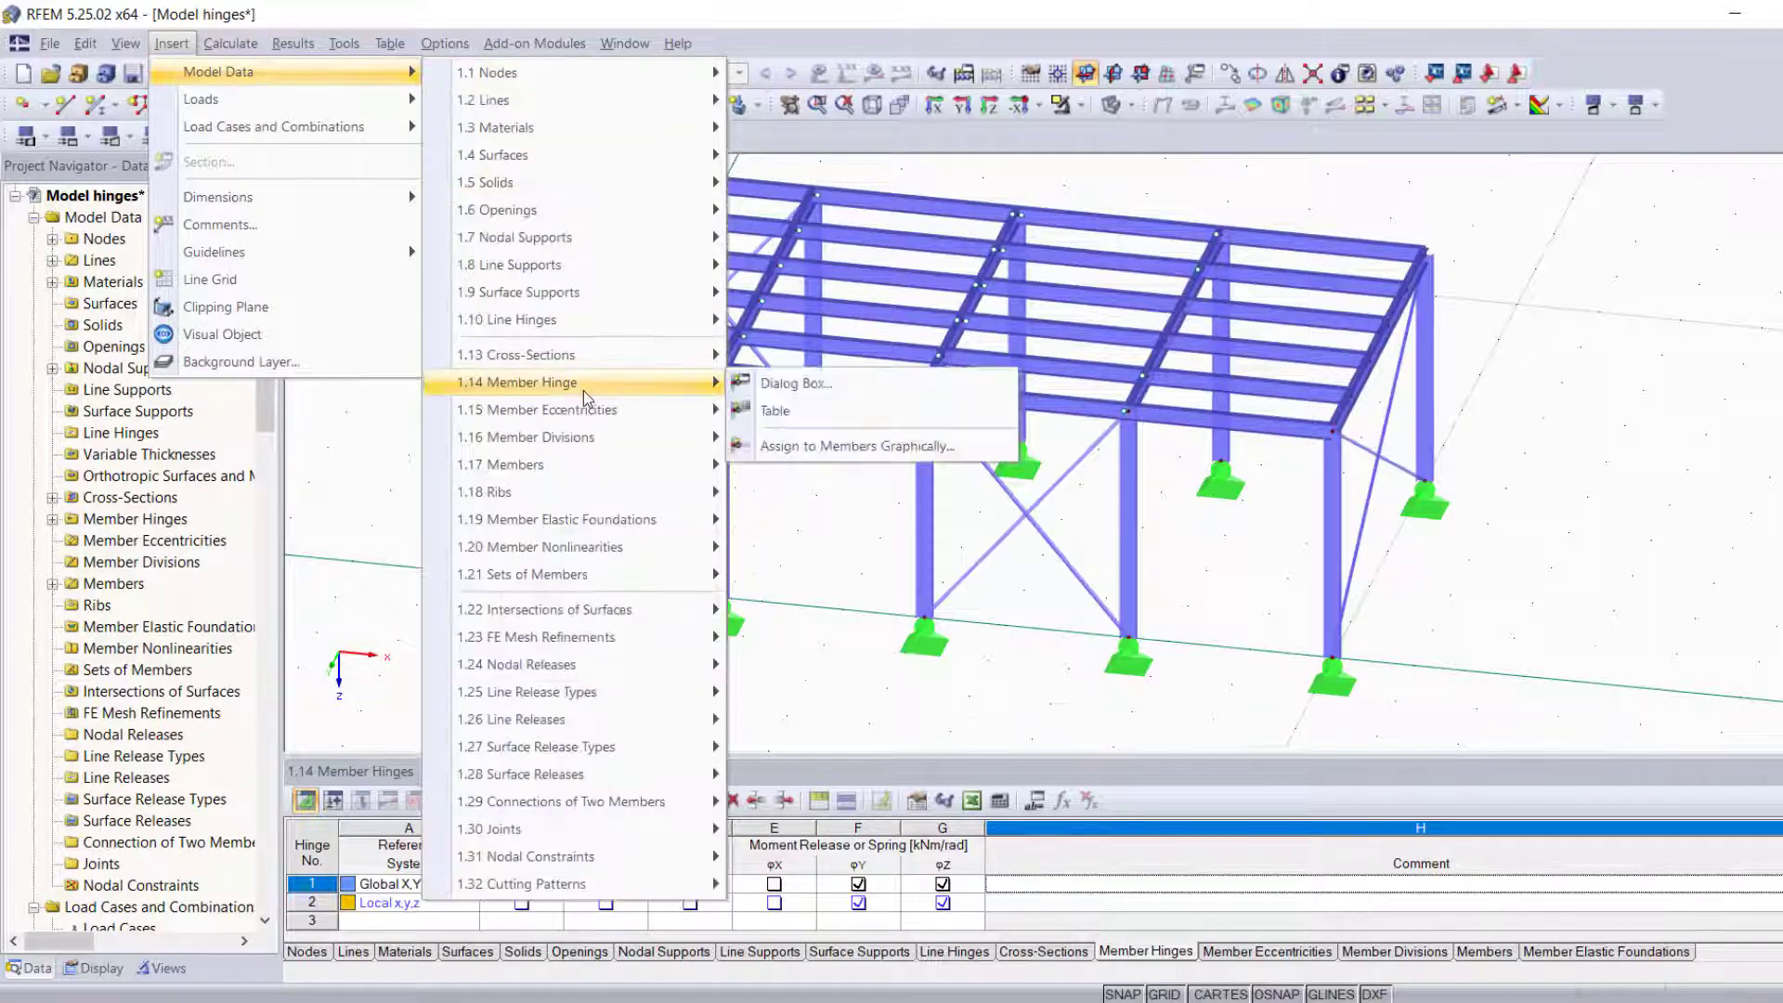
pyautogui.click(816, 421)
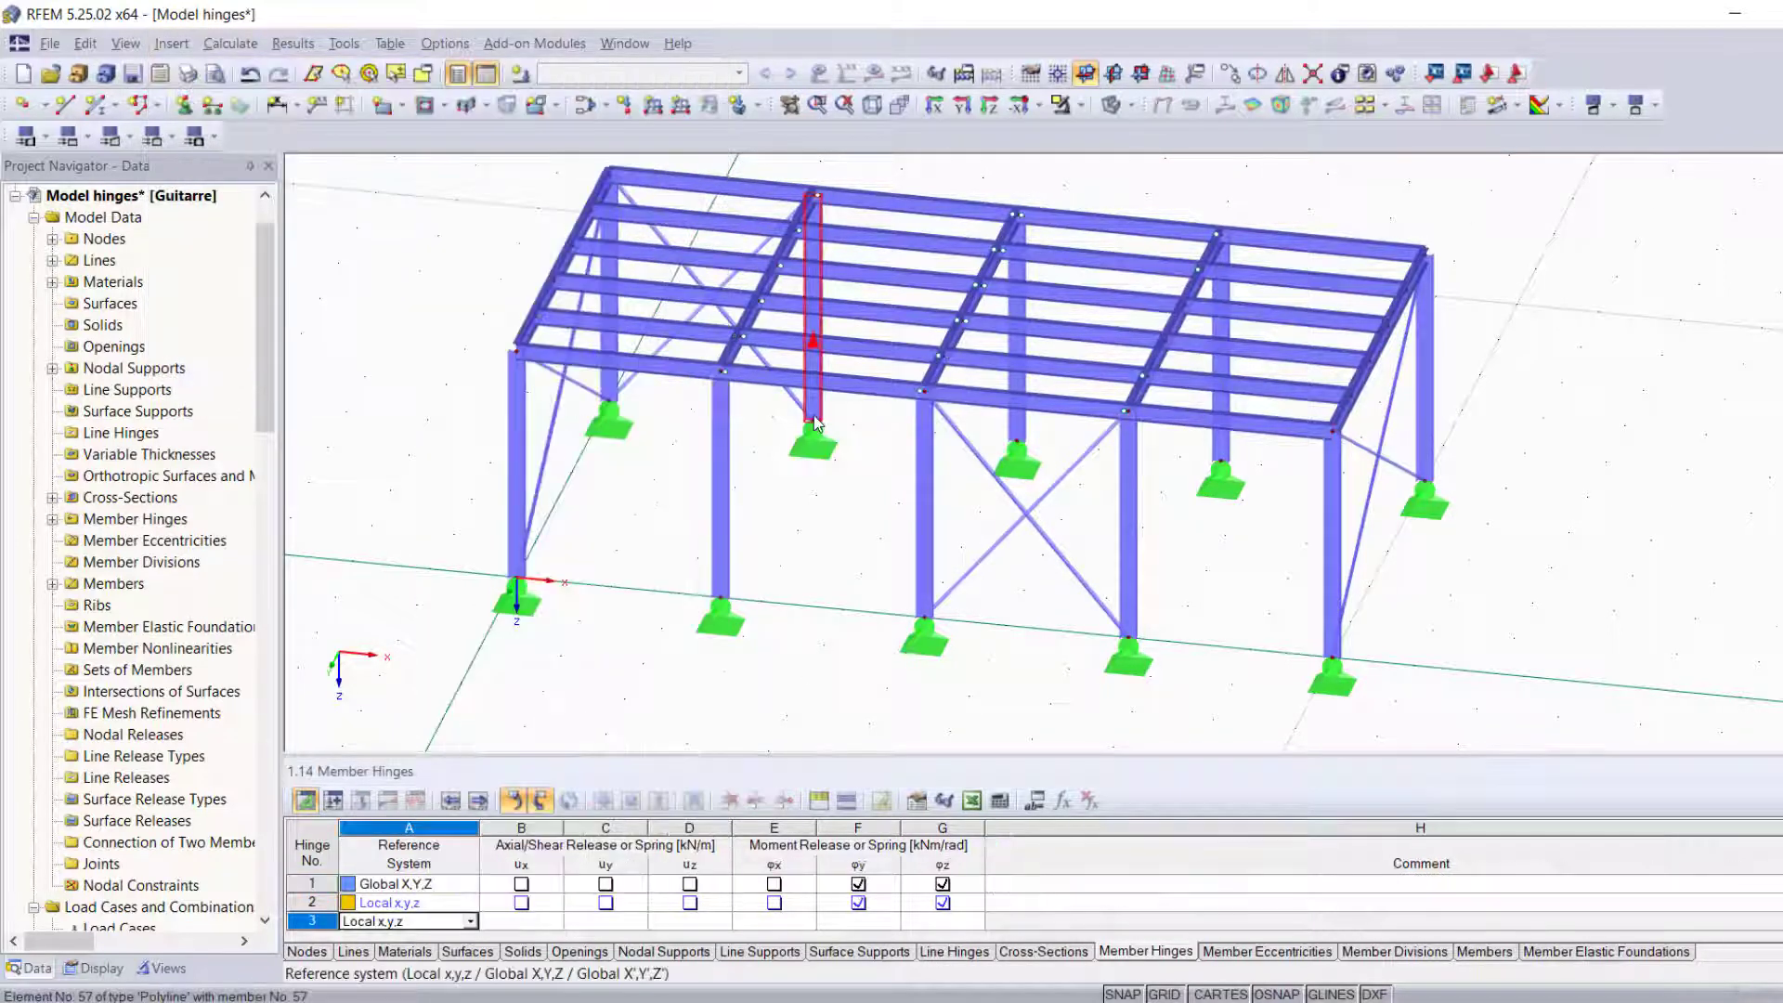
pyautogui.click(527, 922)
pyautogui.click(553, 922)
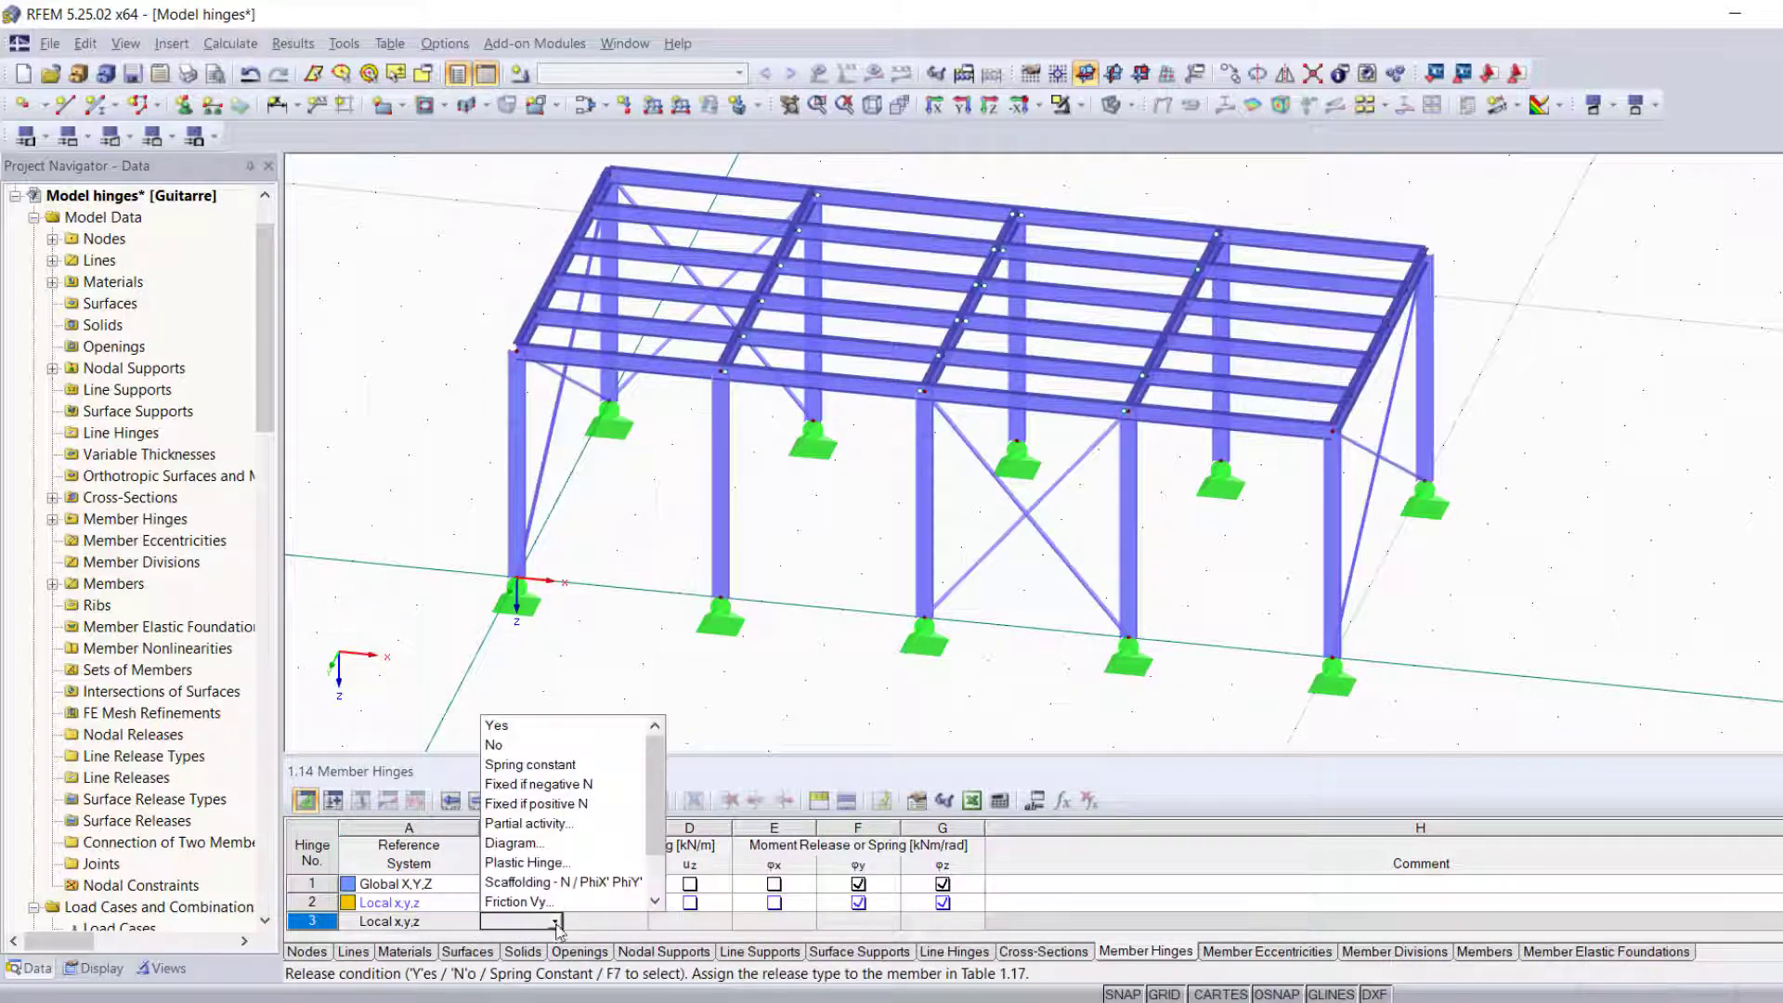
pyautogui.click(536, 725)
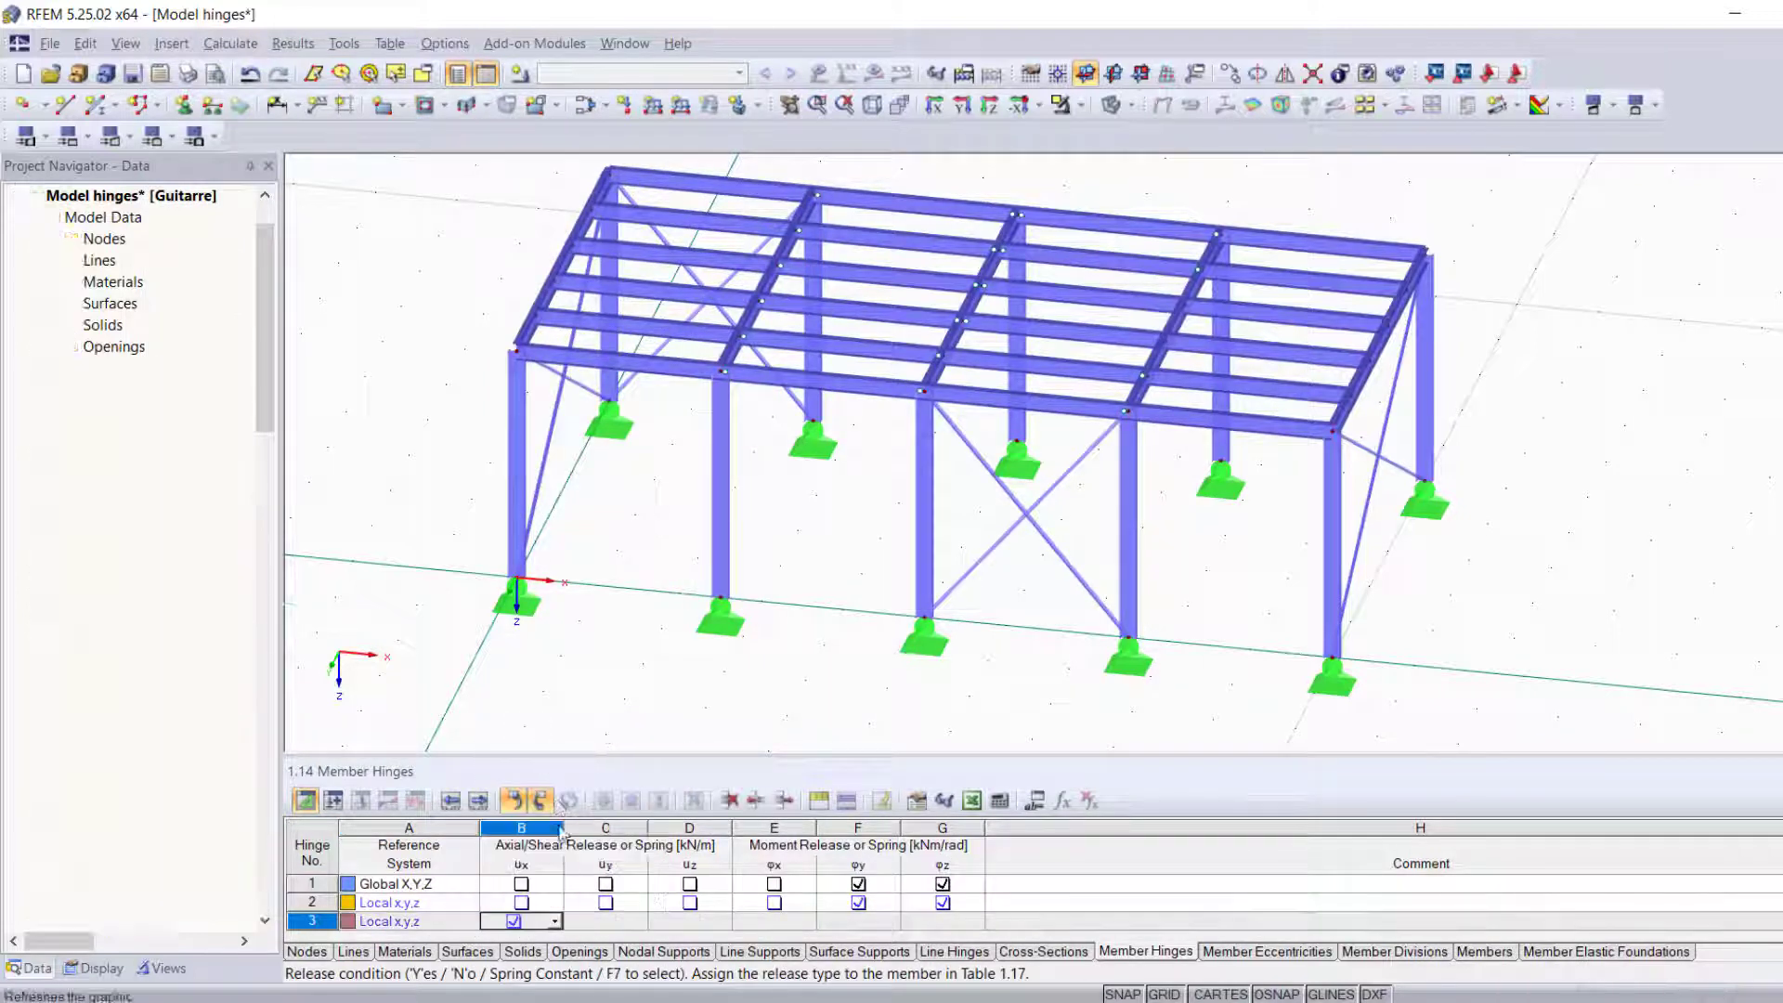
# - Set the shear releases uy and uz of member hinge 3 to No
pyautogui.click(608, 921)
pyautogui.click(640, 921)
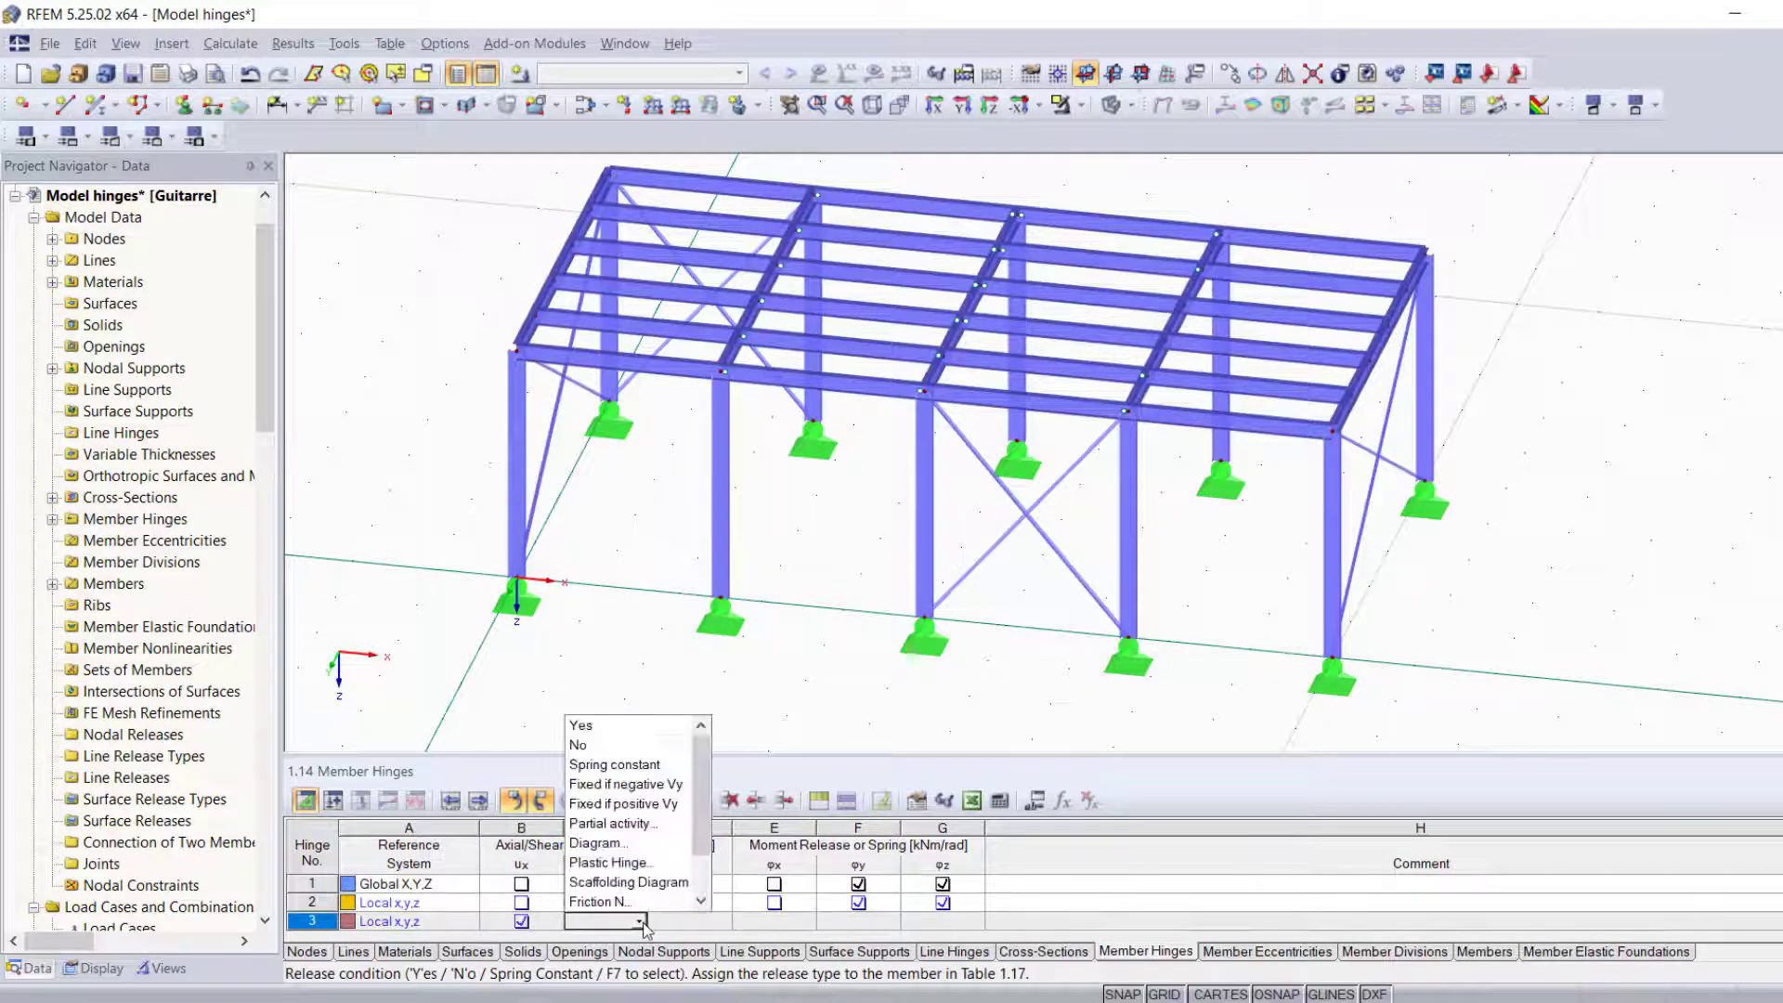
pyautogui.click(632, 745)
pyautogui.click(705, 922)
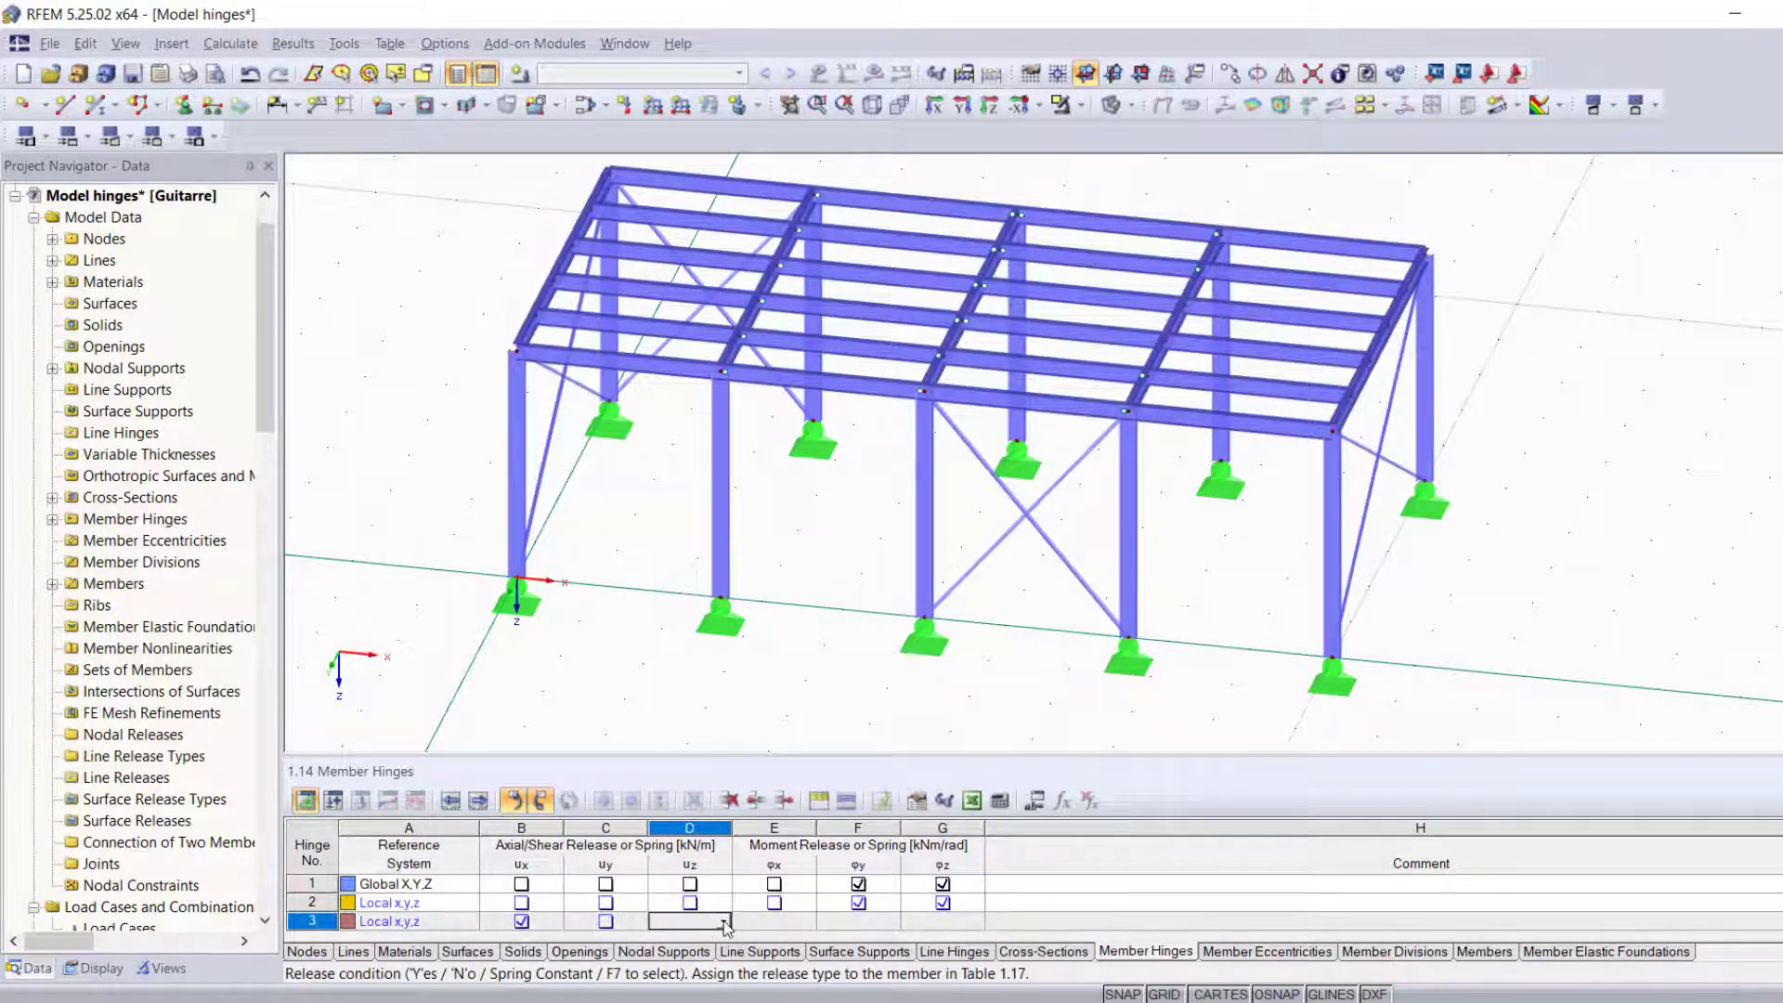
pyautogui.click(725, 922)
pyautogui.click(687, 743)
# - Set the moment release φx of hinge 3 to No and release φy and φz
pyautogui.click(781, 922)
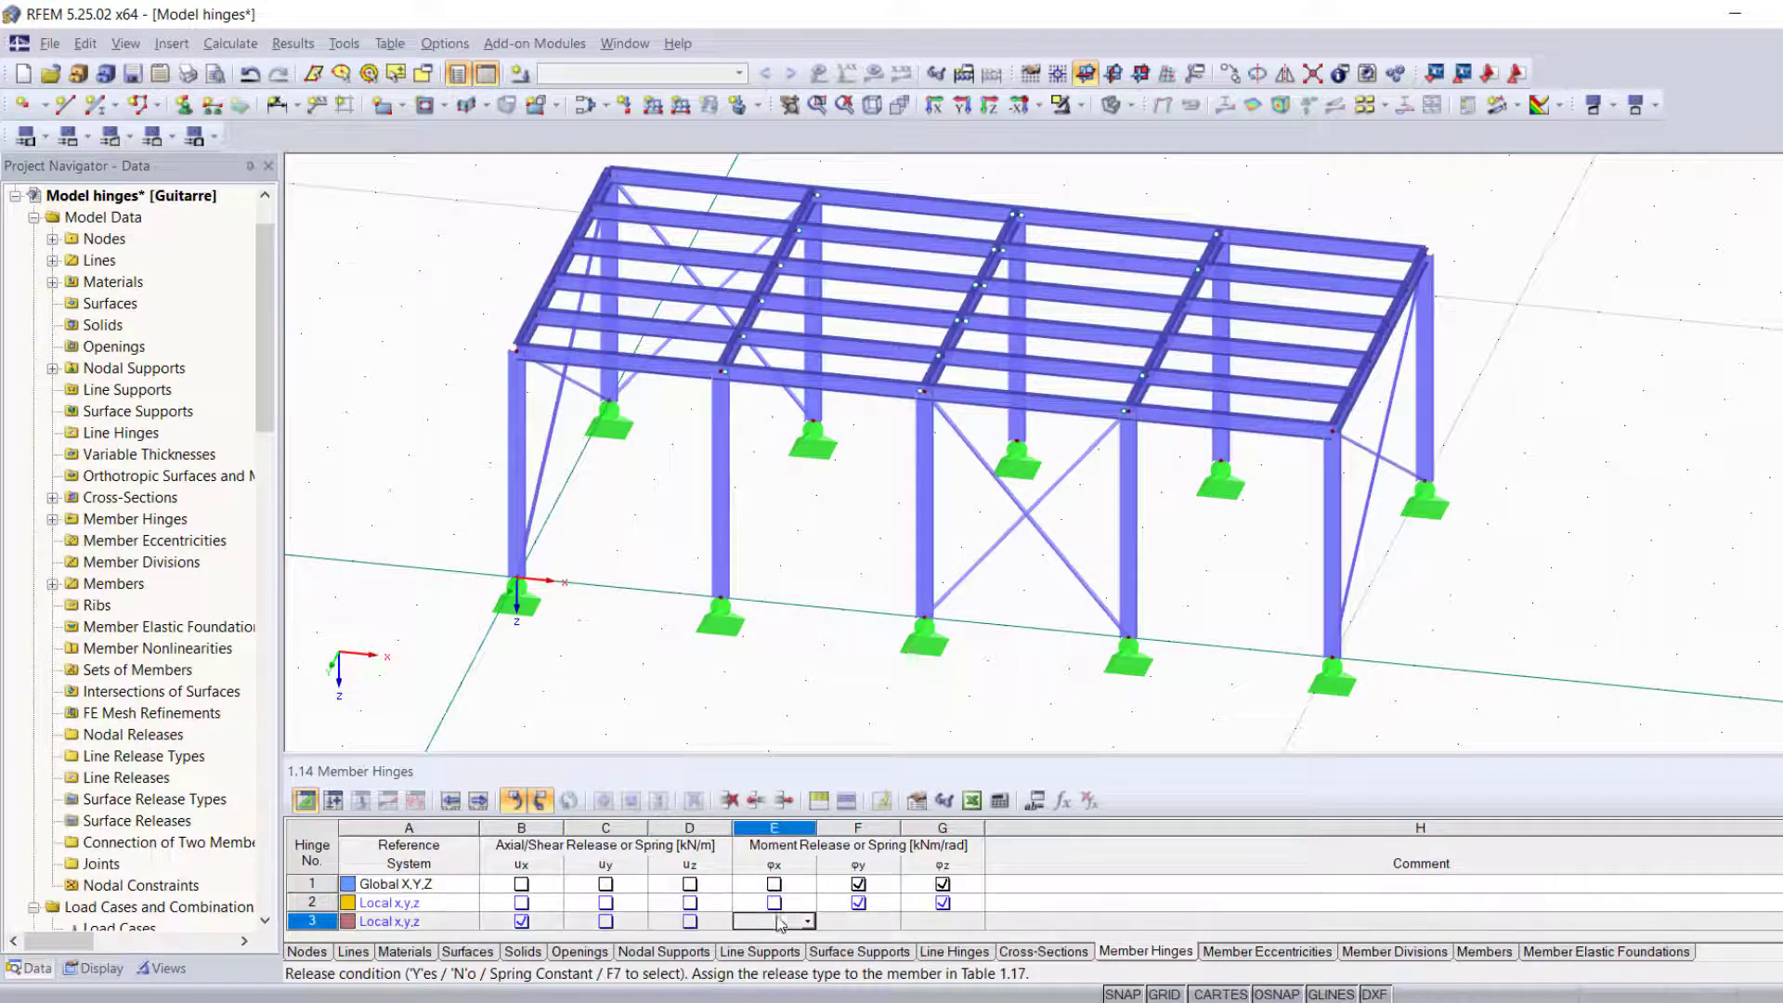
pyautogui.click(810, 923)
pyautogui.click(795, 806)
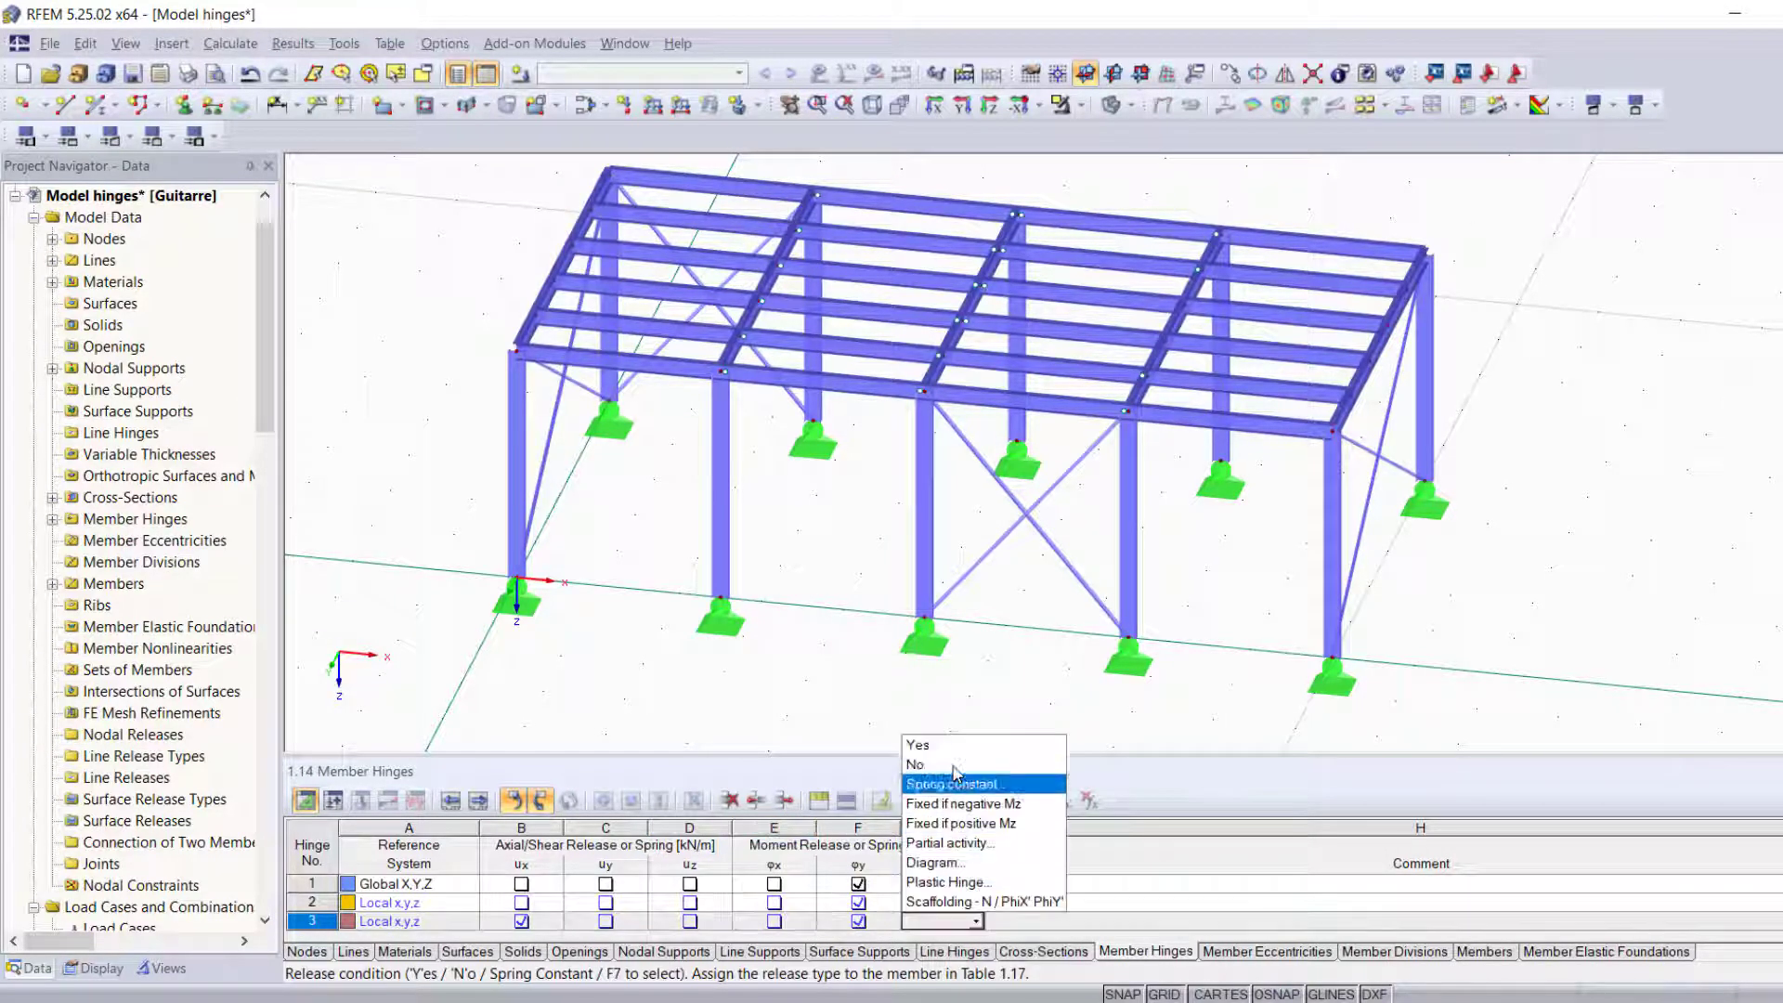
pyautogui.click(957, 748)
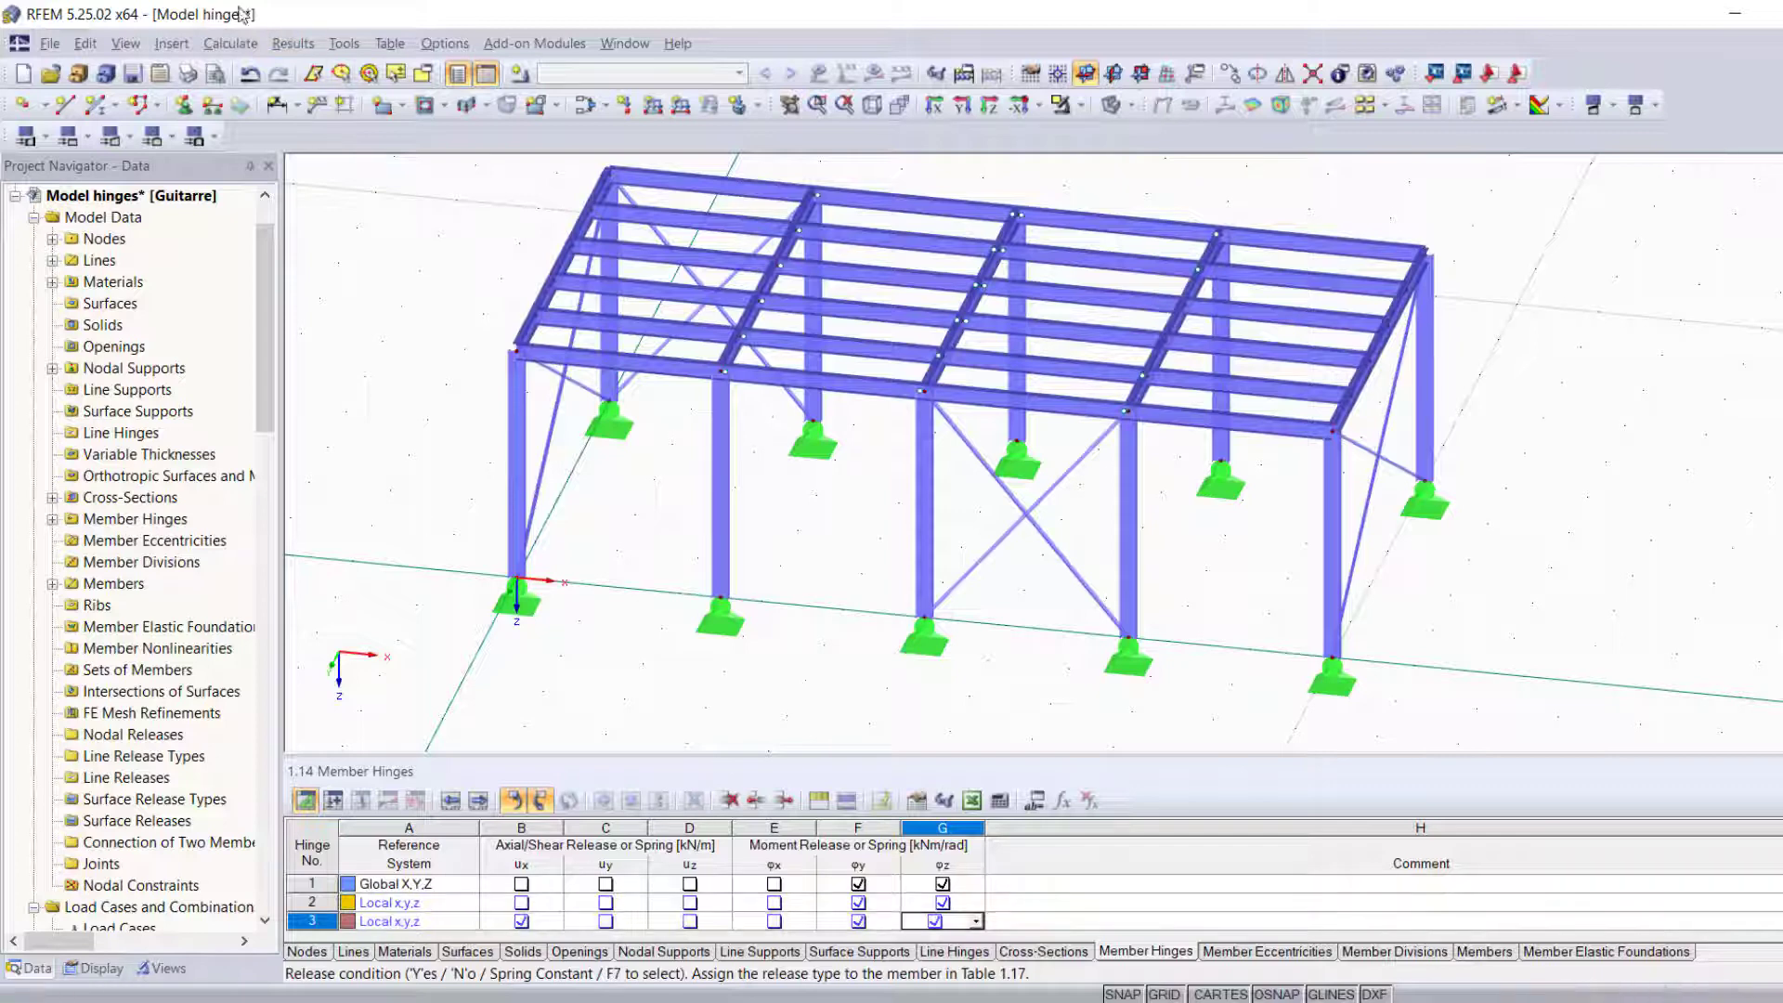
# - Start assigning member hinges to members graphically, using hinge 3 (Local)
pyautogui.click(171, 43)
pyautogui.moveTo(193, 72)
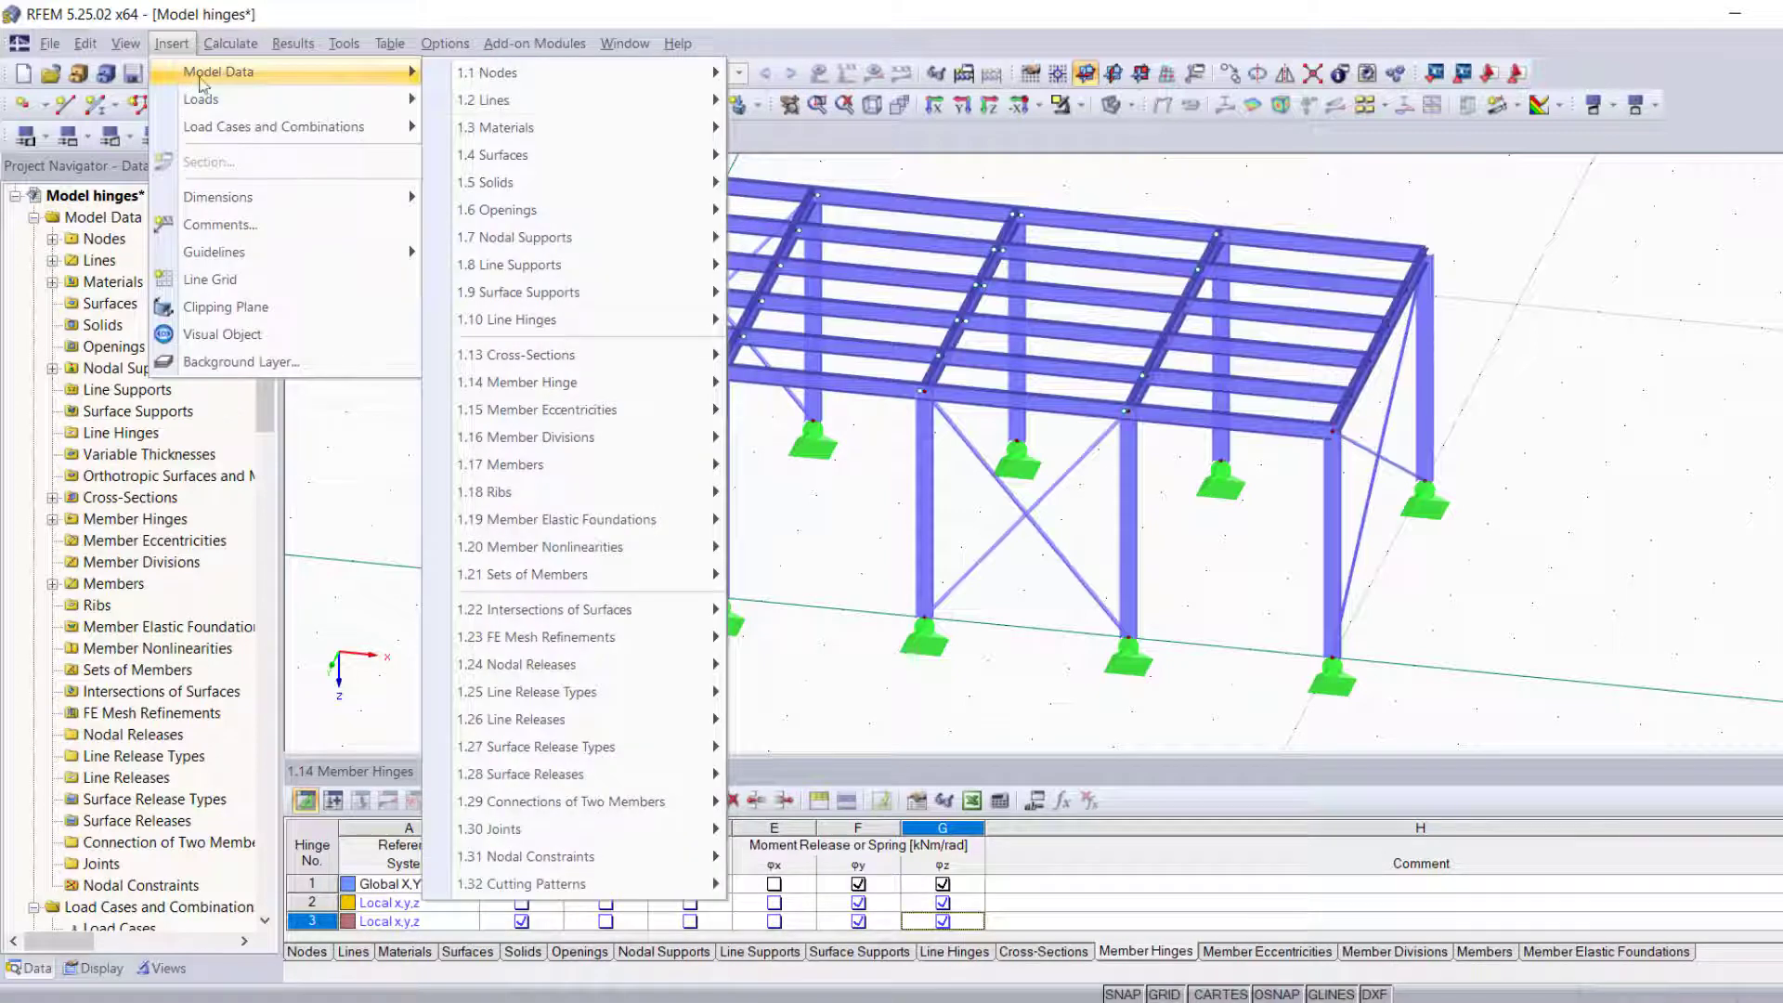
pyautogui.moveTo(618, 382)
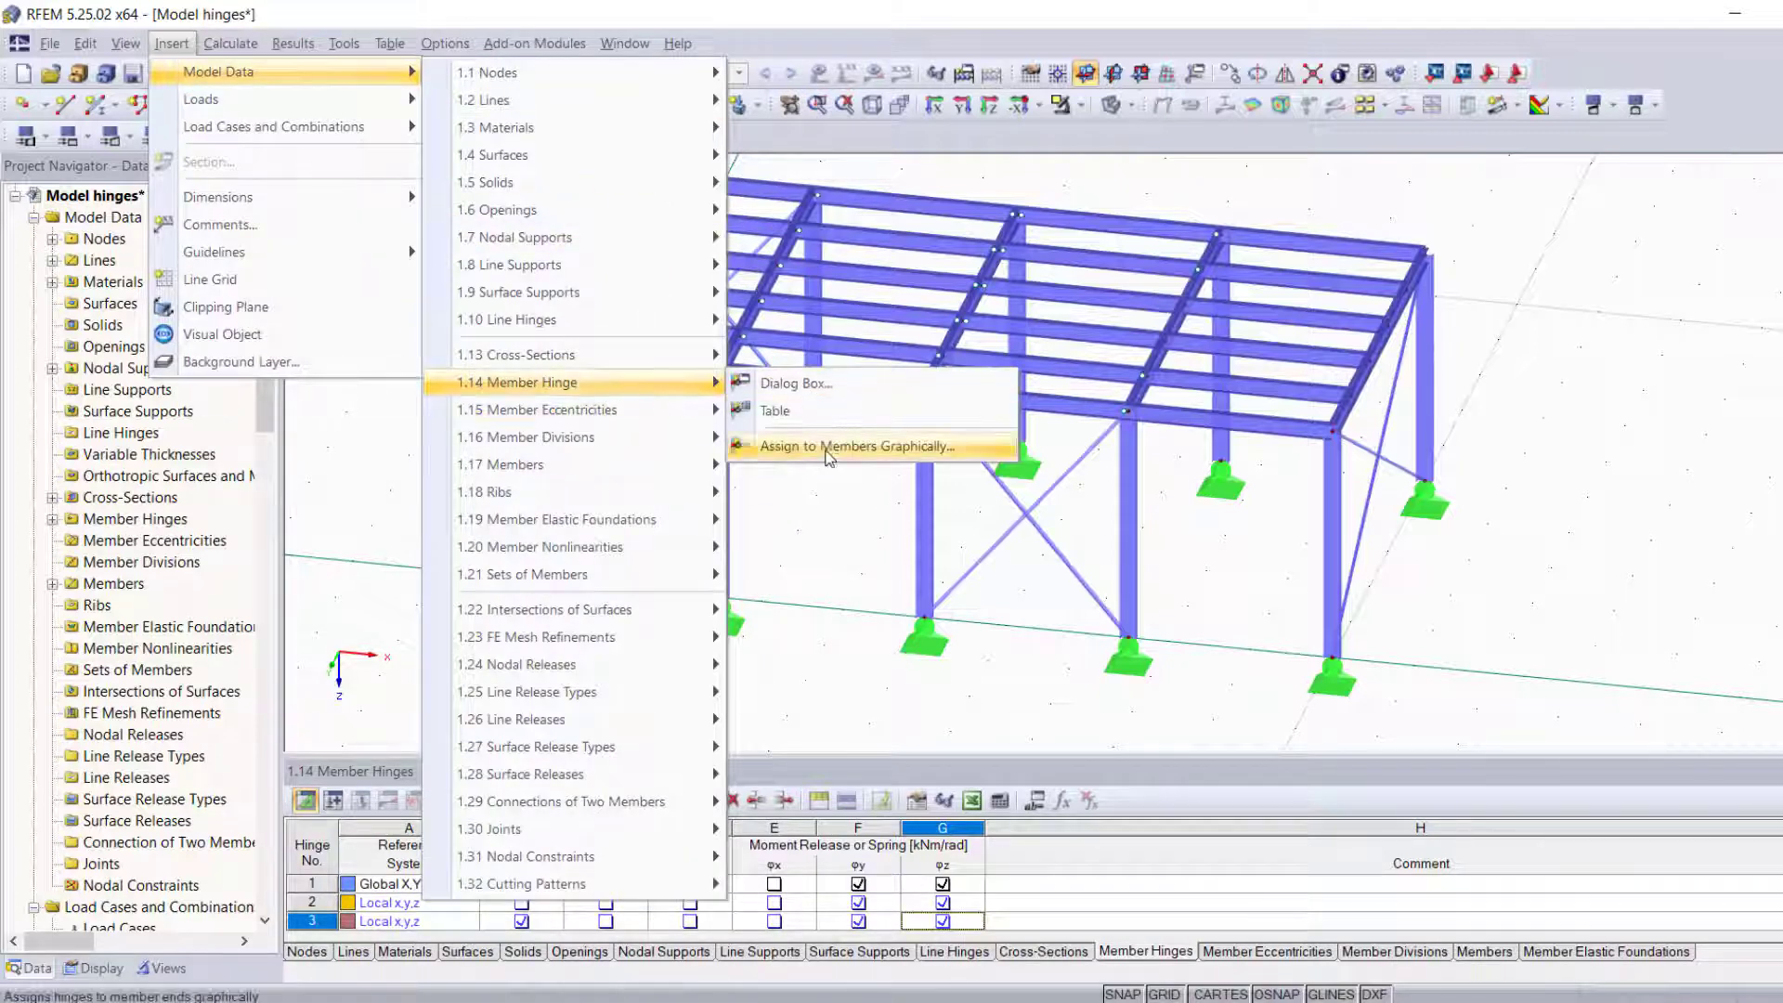
pyautogui.click(854, 473)
pyautogui.click(845, 513)
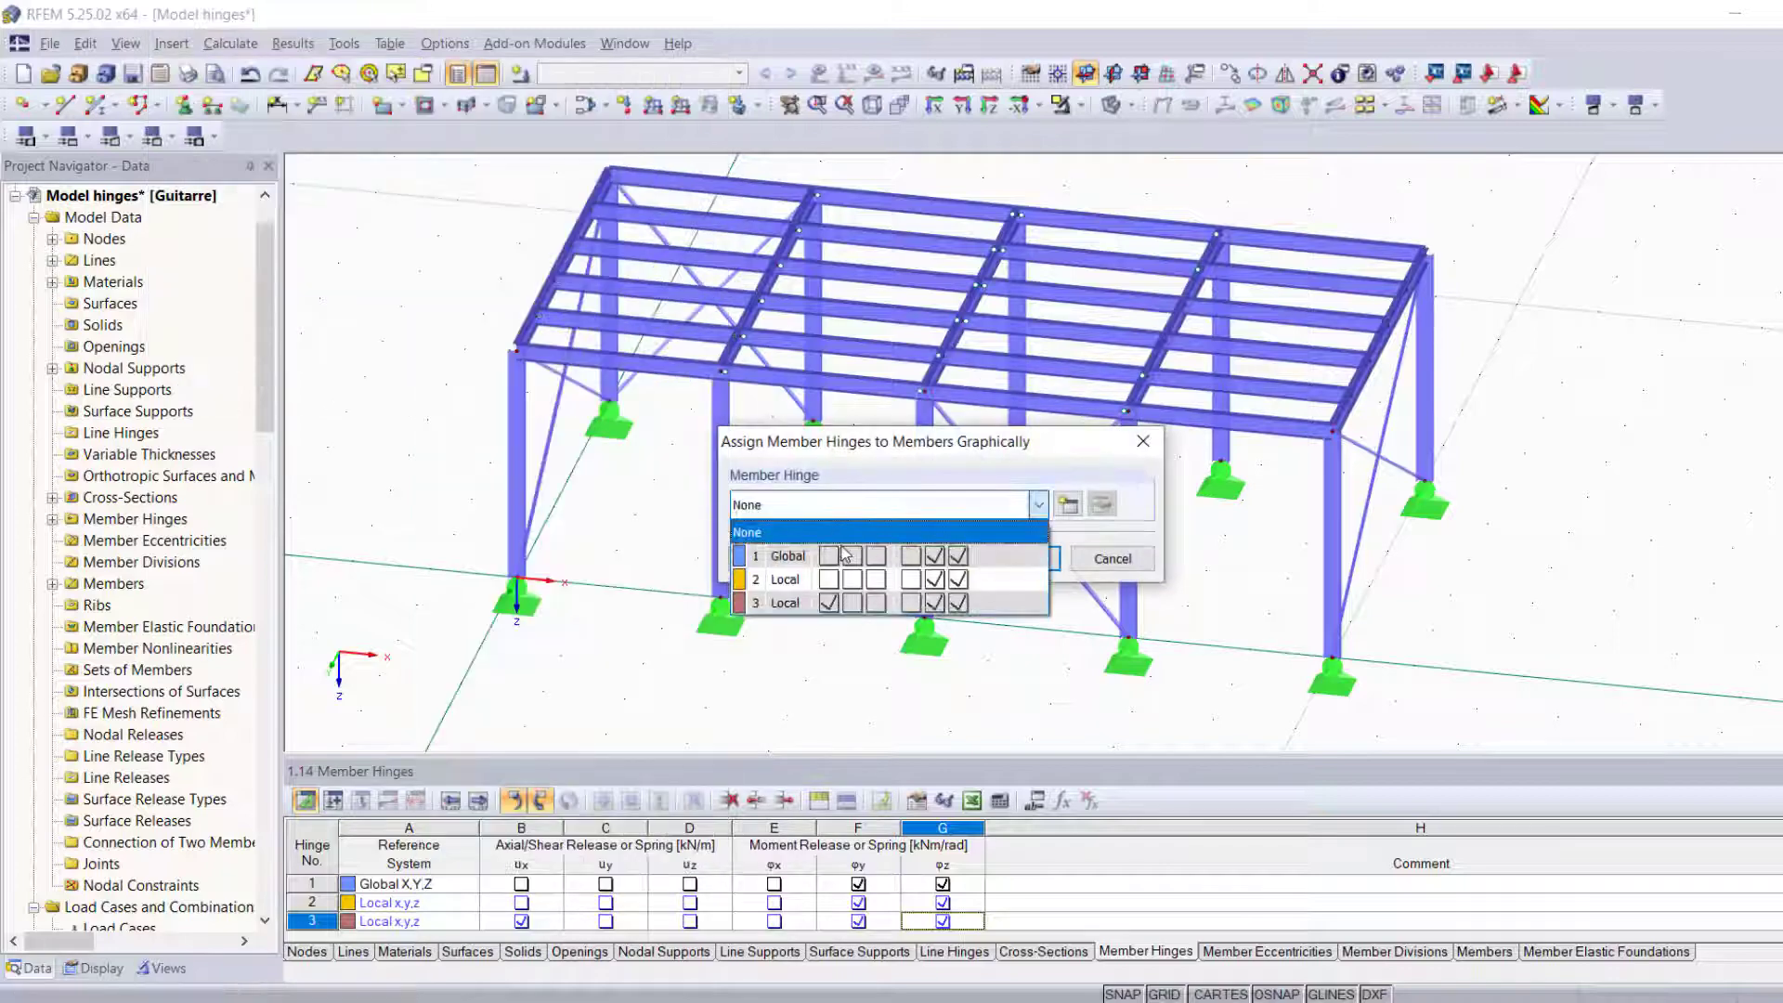
pyautogui.click(863, 603)
pyautogui.click(1012, 558)
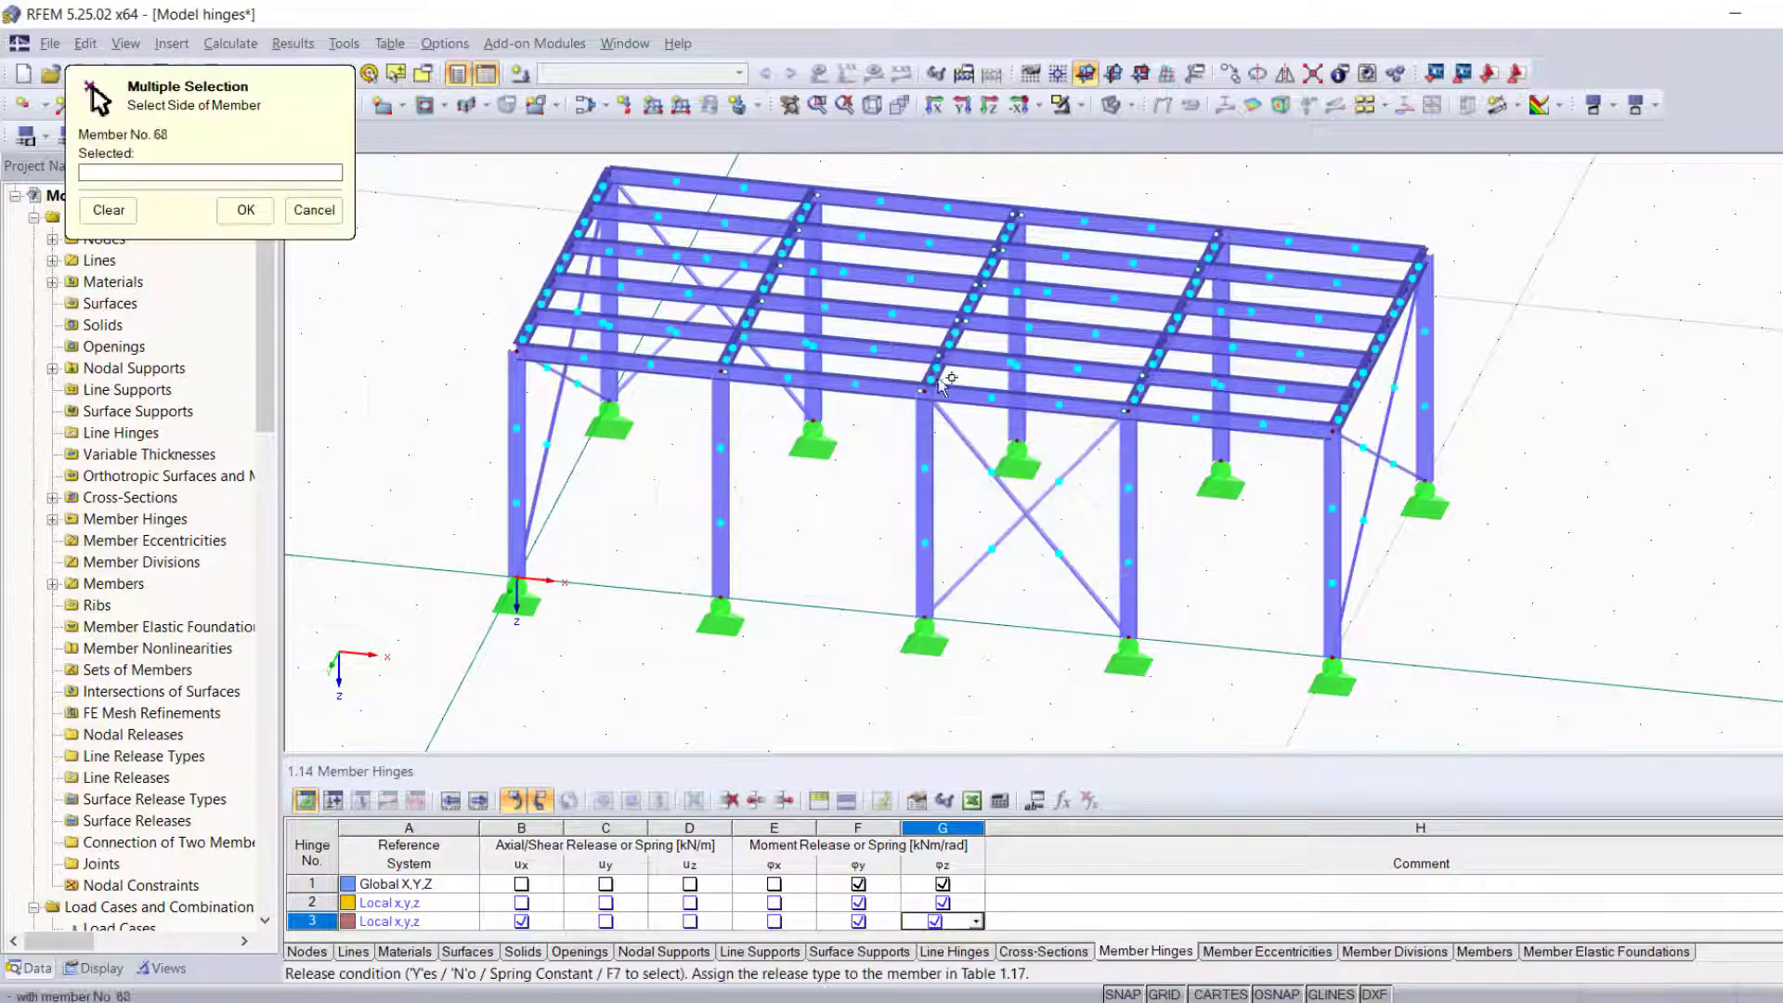
# - Pick the end sides of the three intermediate columns on the rear side, members 59, 6 and 57, and apply the hinge
pyautogui.keyDown('ctrl'); pyautogui.moveTo(1473, 482); pyautogui.dragTo(390, 455, button='middle'); pyautogui.keyUp('ctrl')
pyautogui.click(886, 497)
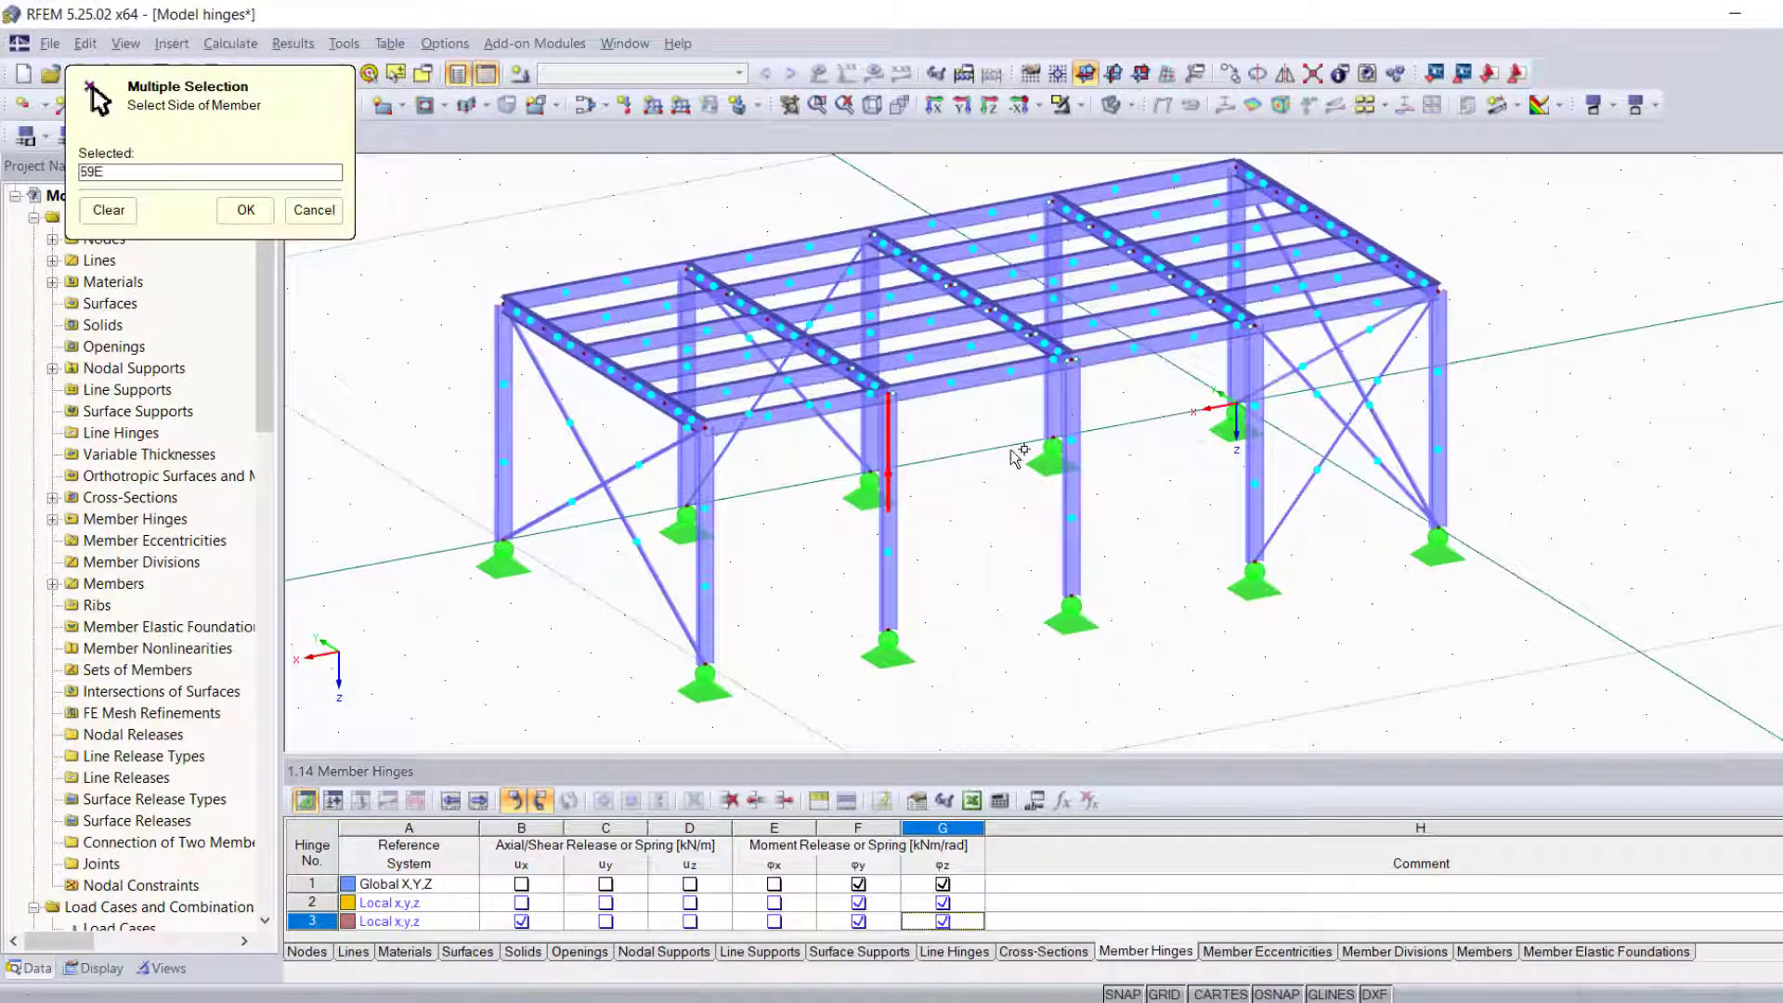
pyautogui.click(1077, 422)
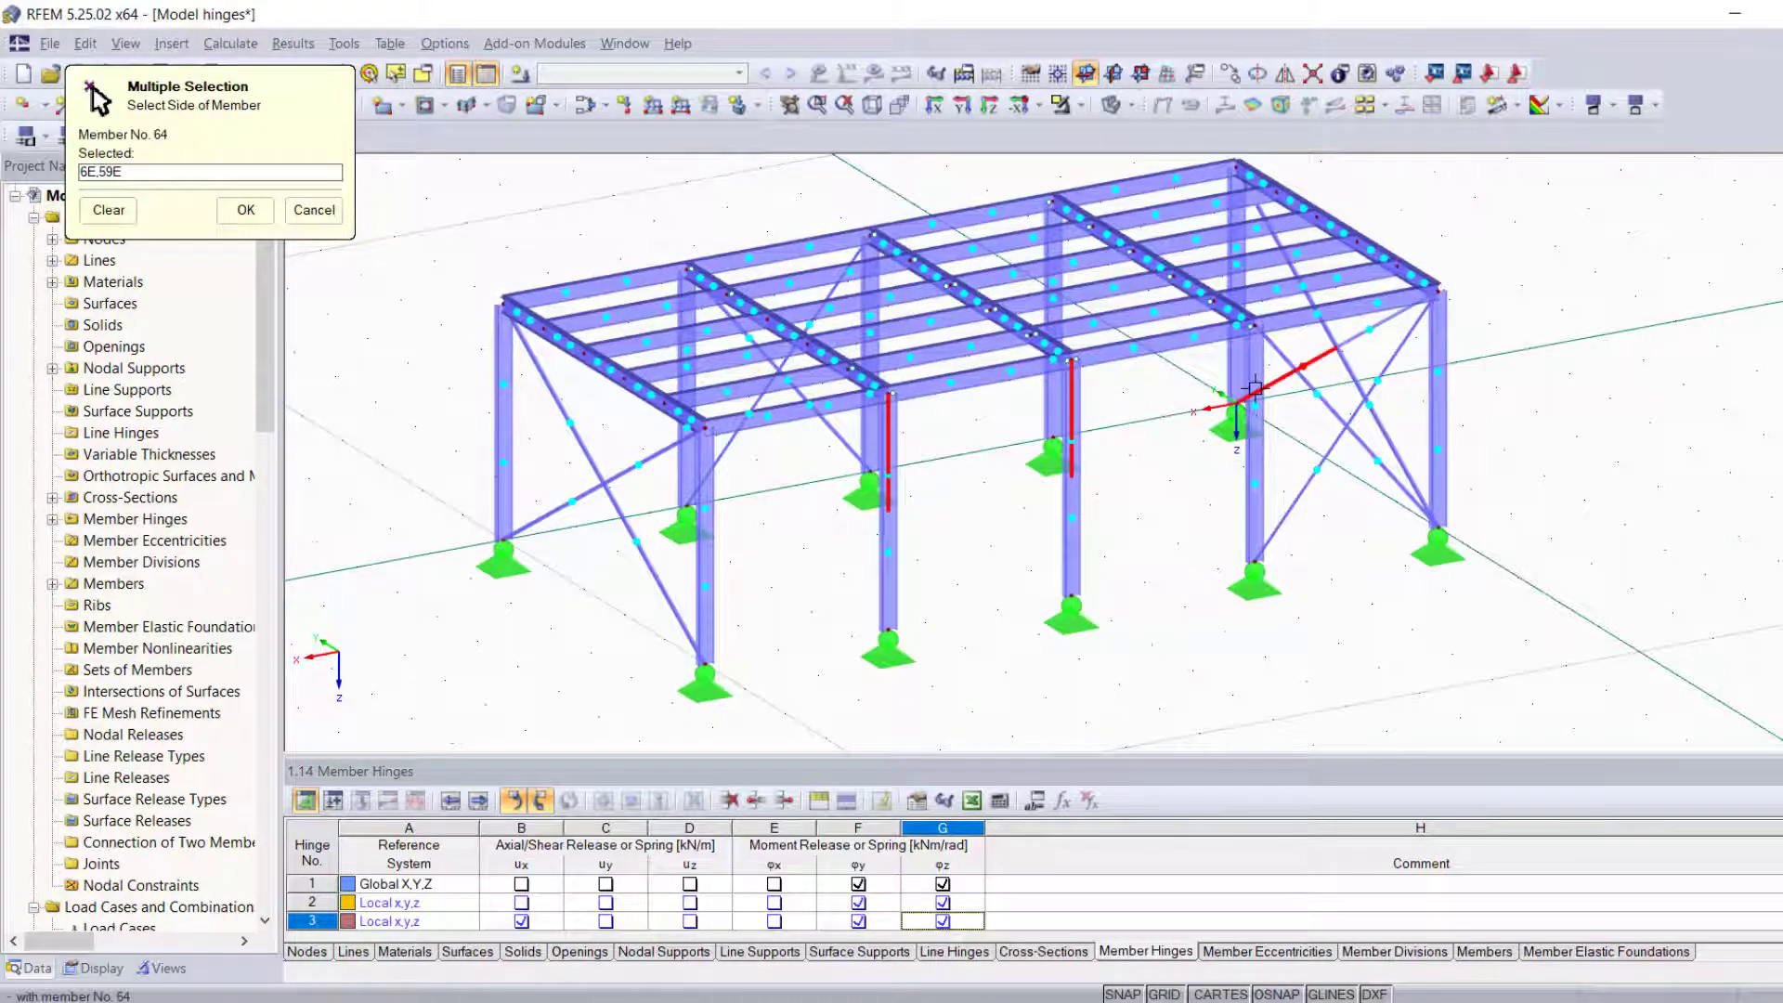
pyautogui.click(1253, 435)
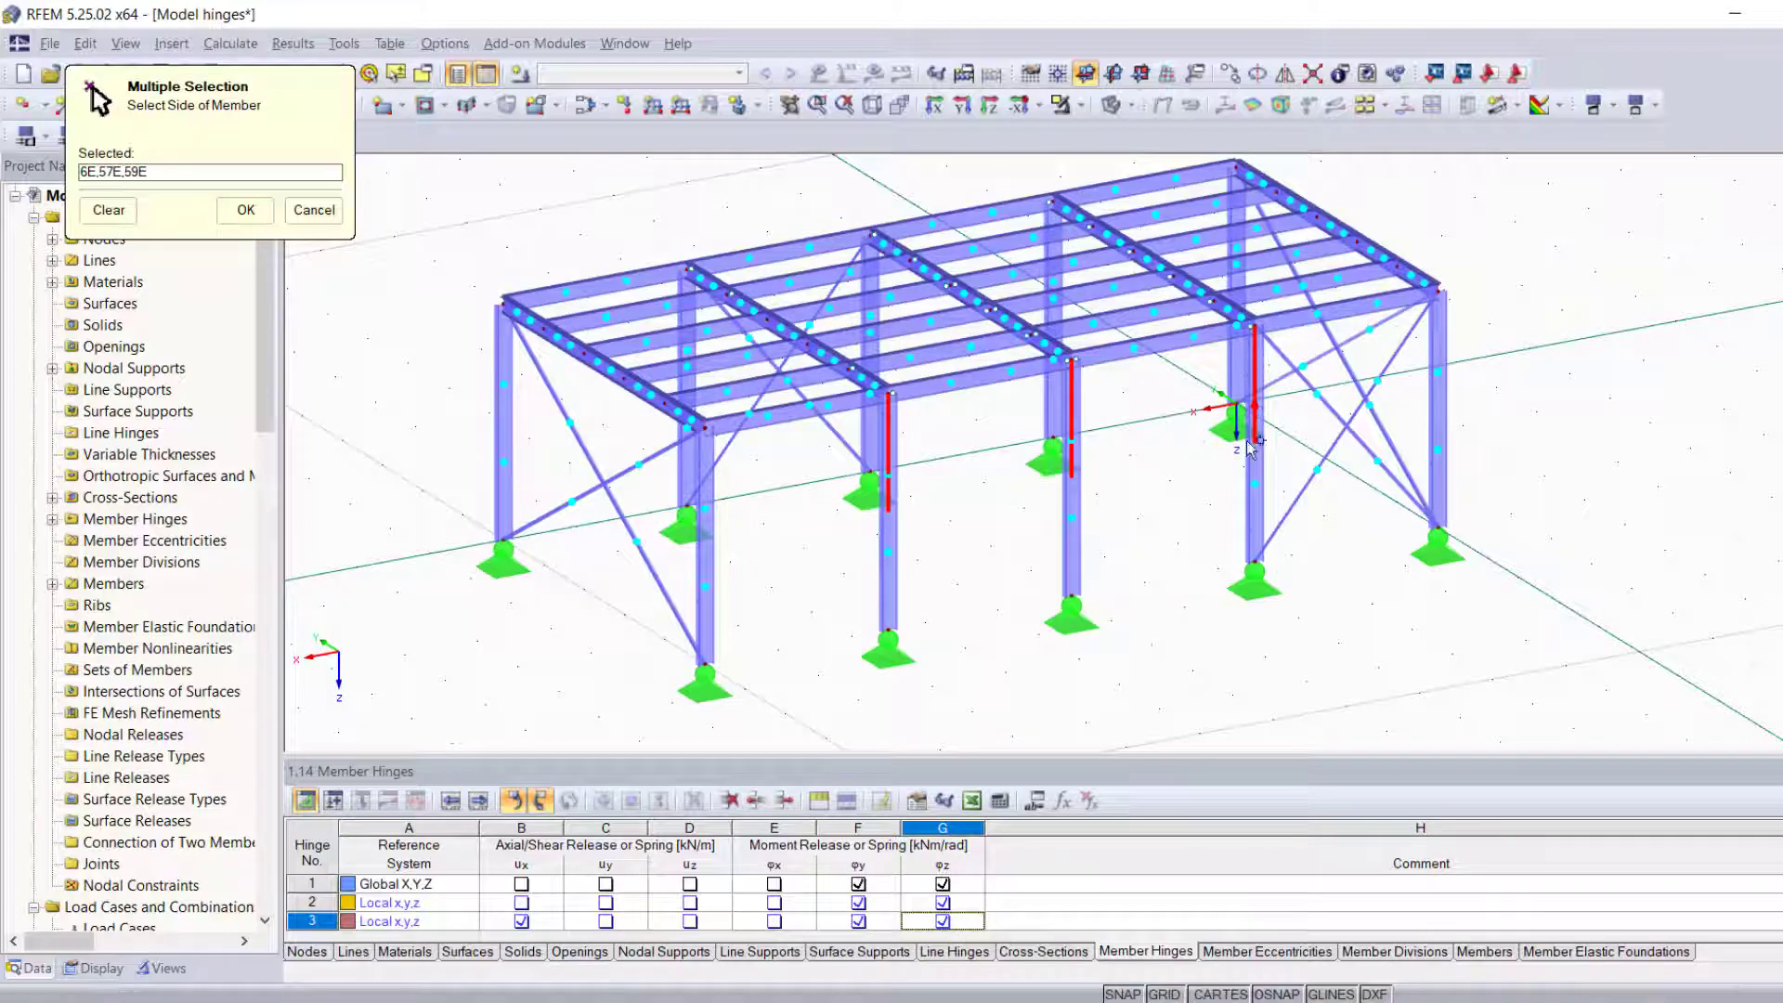
pyautogui.rightClick(1175, 539)
pyautogui.moveTo(1012, 615)
pyautogui.keyDown('ctrl'); pyautogui.mouseDown(button='middle')
pyautogui.moveTo(1500, 610)
pyautogui.moveTo(1774, 548)
pyautogui.moveTo(1778, 604)
pyautogui.moveTo(1709, 492)
pyautogui.moveTo(1658, 518)
pyautogui.mouseUp(button='middle'); pyautogui.keyUp('ctrl')
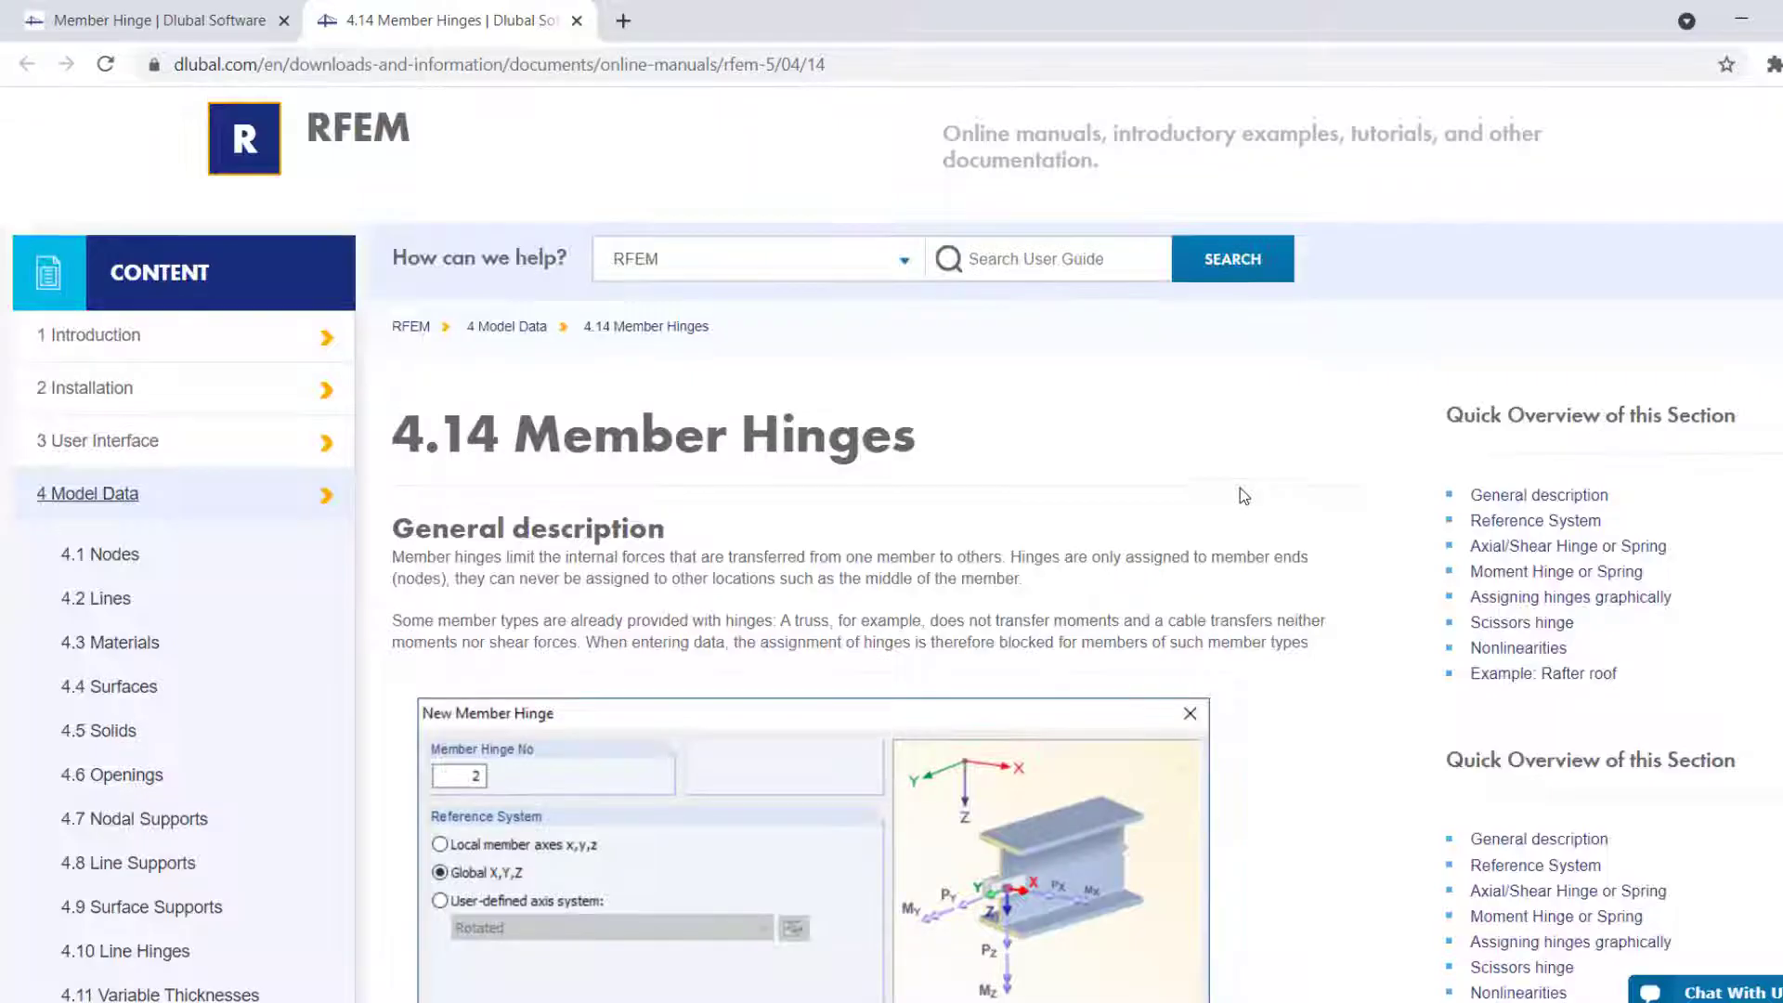
# - Look through chapter 4.14 Member Hinges of the RFEM online manual in the browser, including the section on assigning hinges graphically
pyautogui.scroll(-15, 1240, 491)
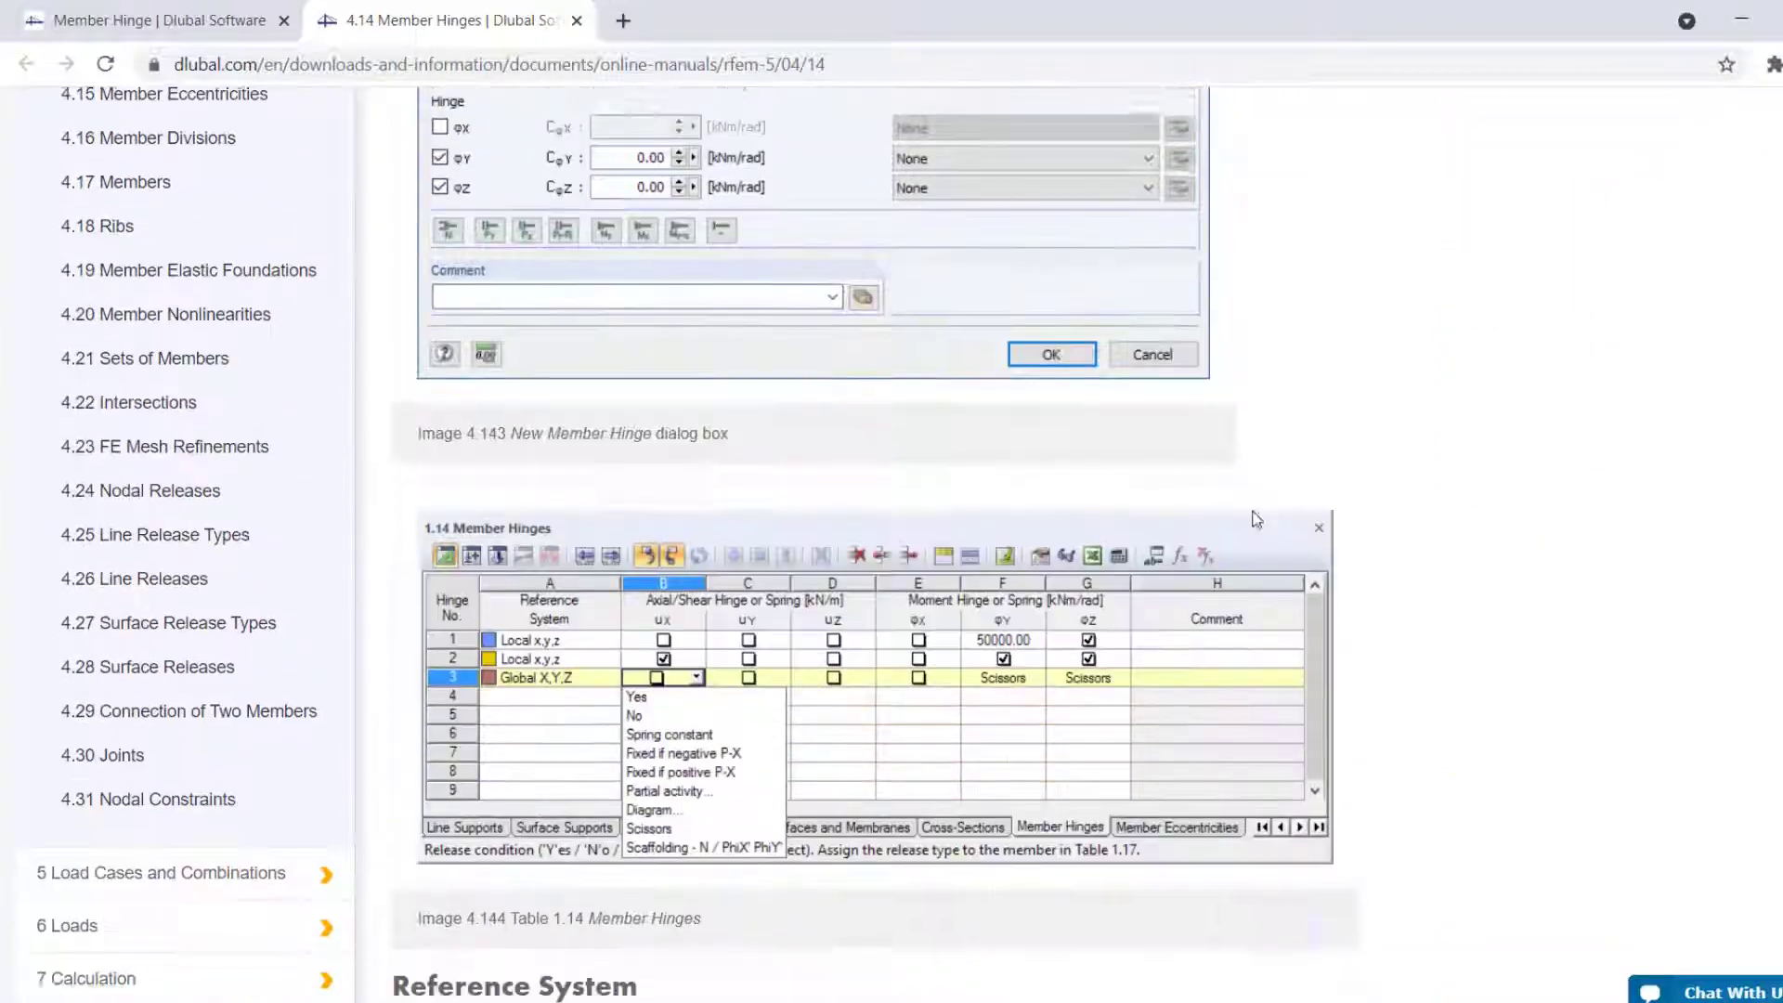
pyautogui.scroll(-20, 1261, 518)
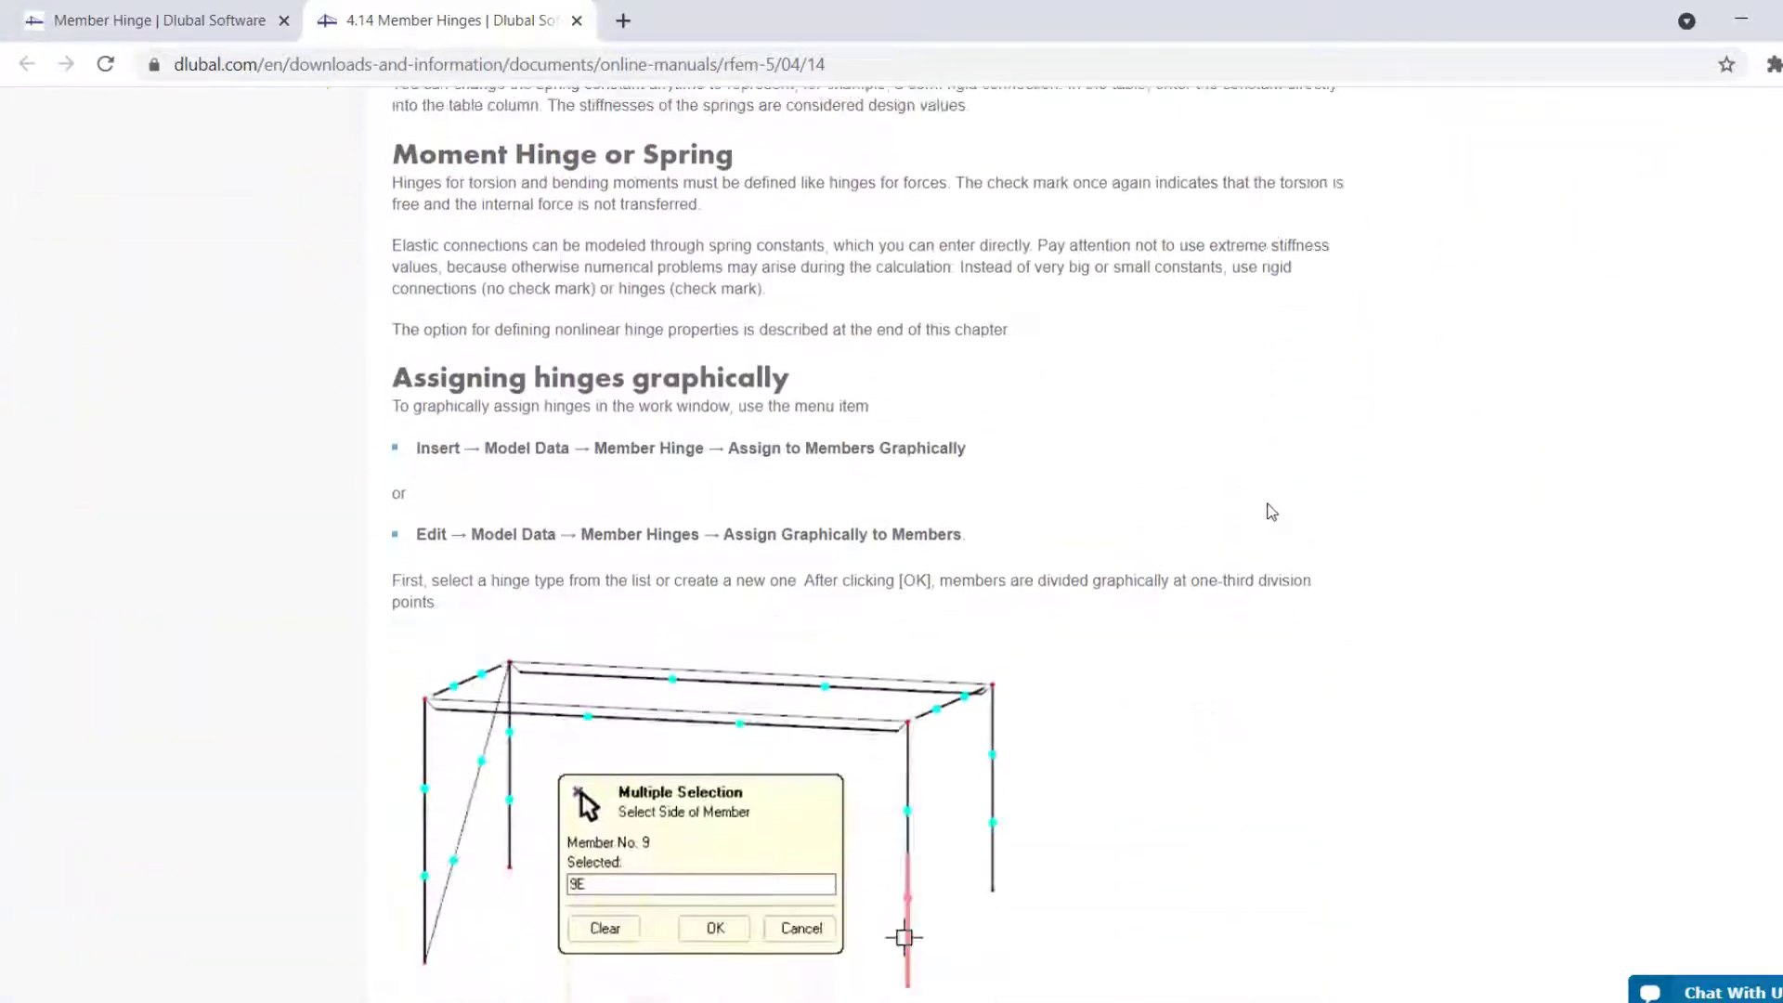
pyautogui.scroll(-5, 1268, 510)
pyautogui.hotkey('ctrl', 'shift', 'Tab')
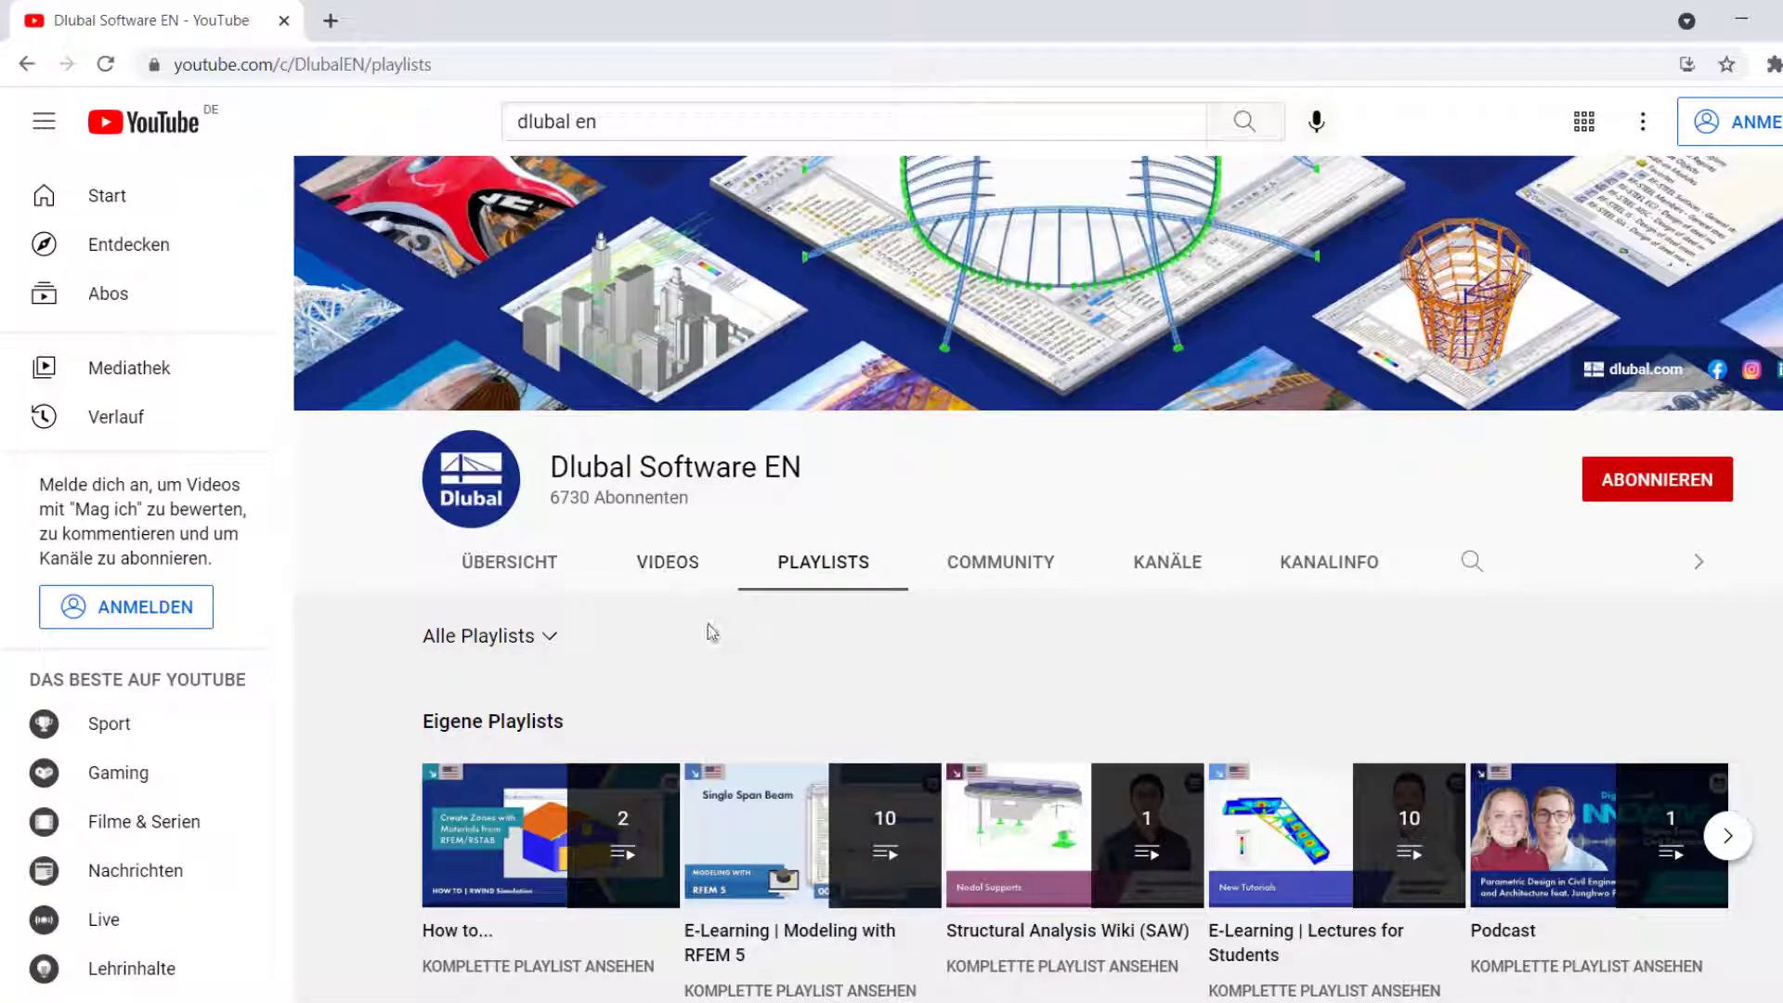
# - Browse the uploaded videos on the Dlubal Software EN YouTube channel
pyautogui.click(696, 565)
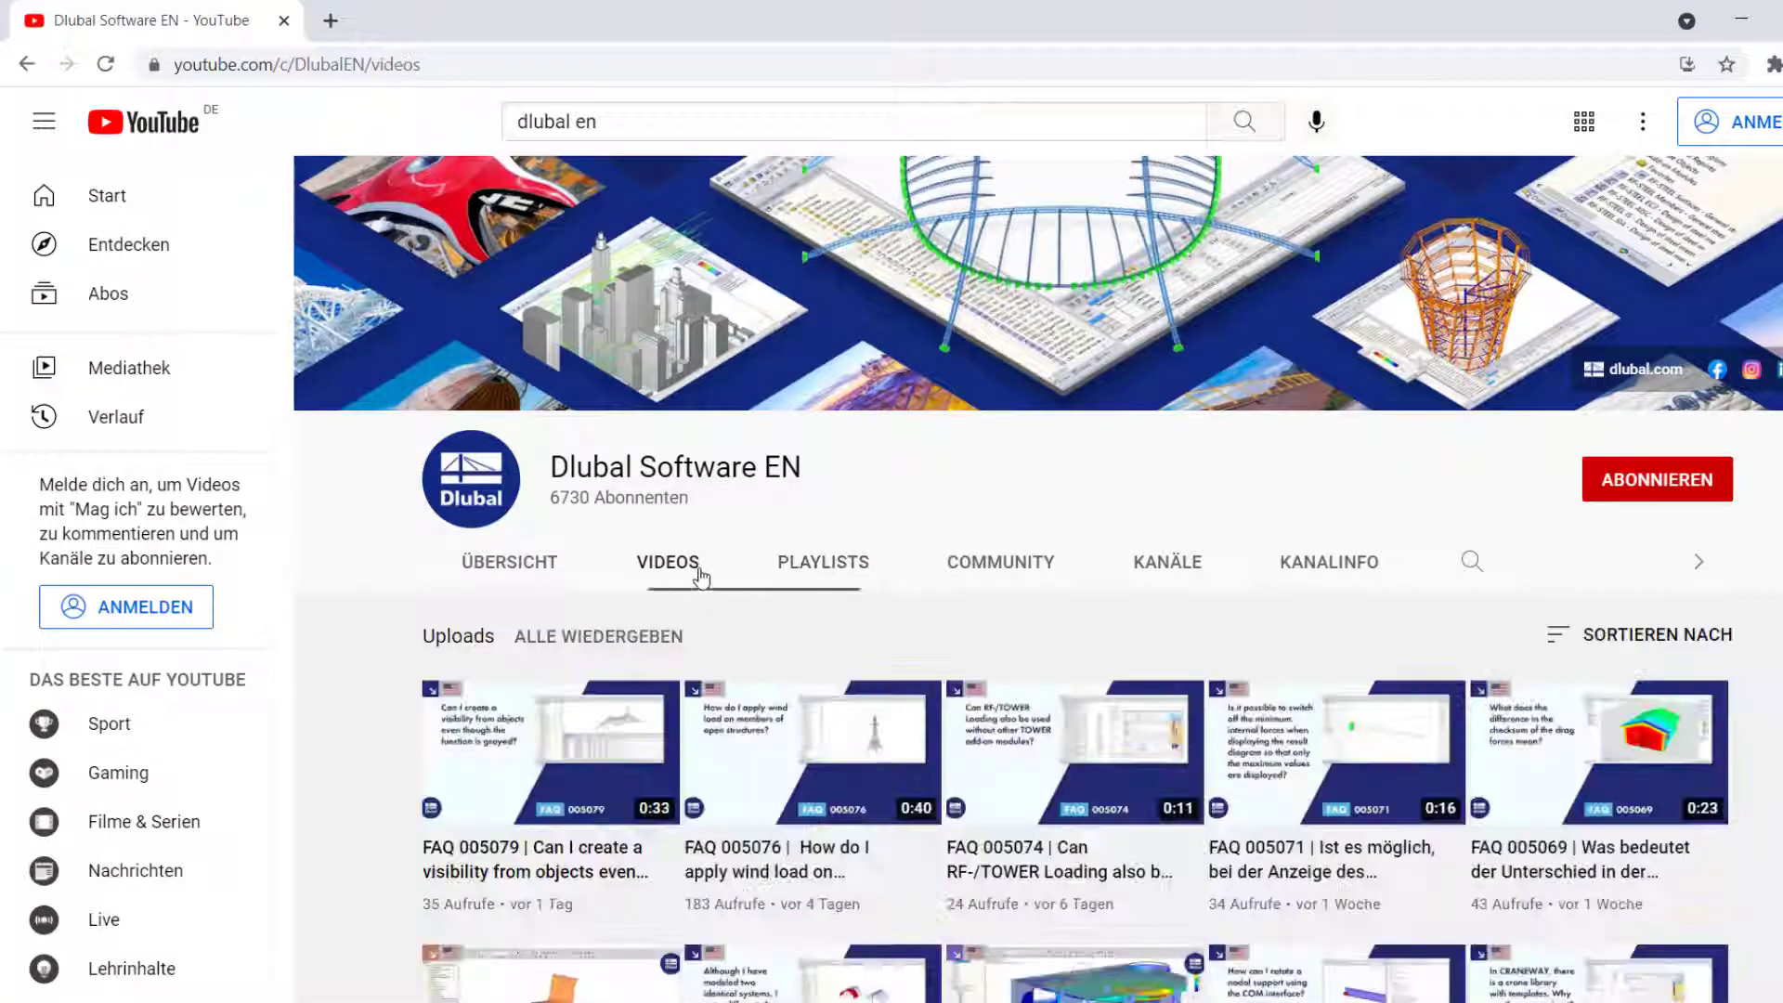
pyautogui.scroll(-6, 987, 576)
pyautogui.scroll(-9, 991, 581)
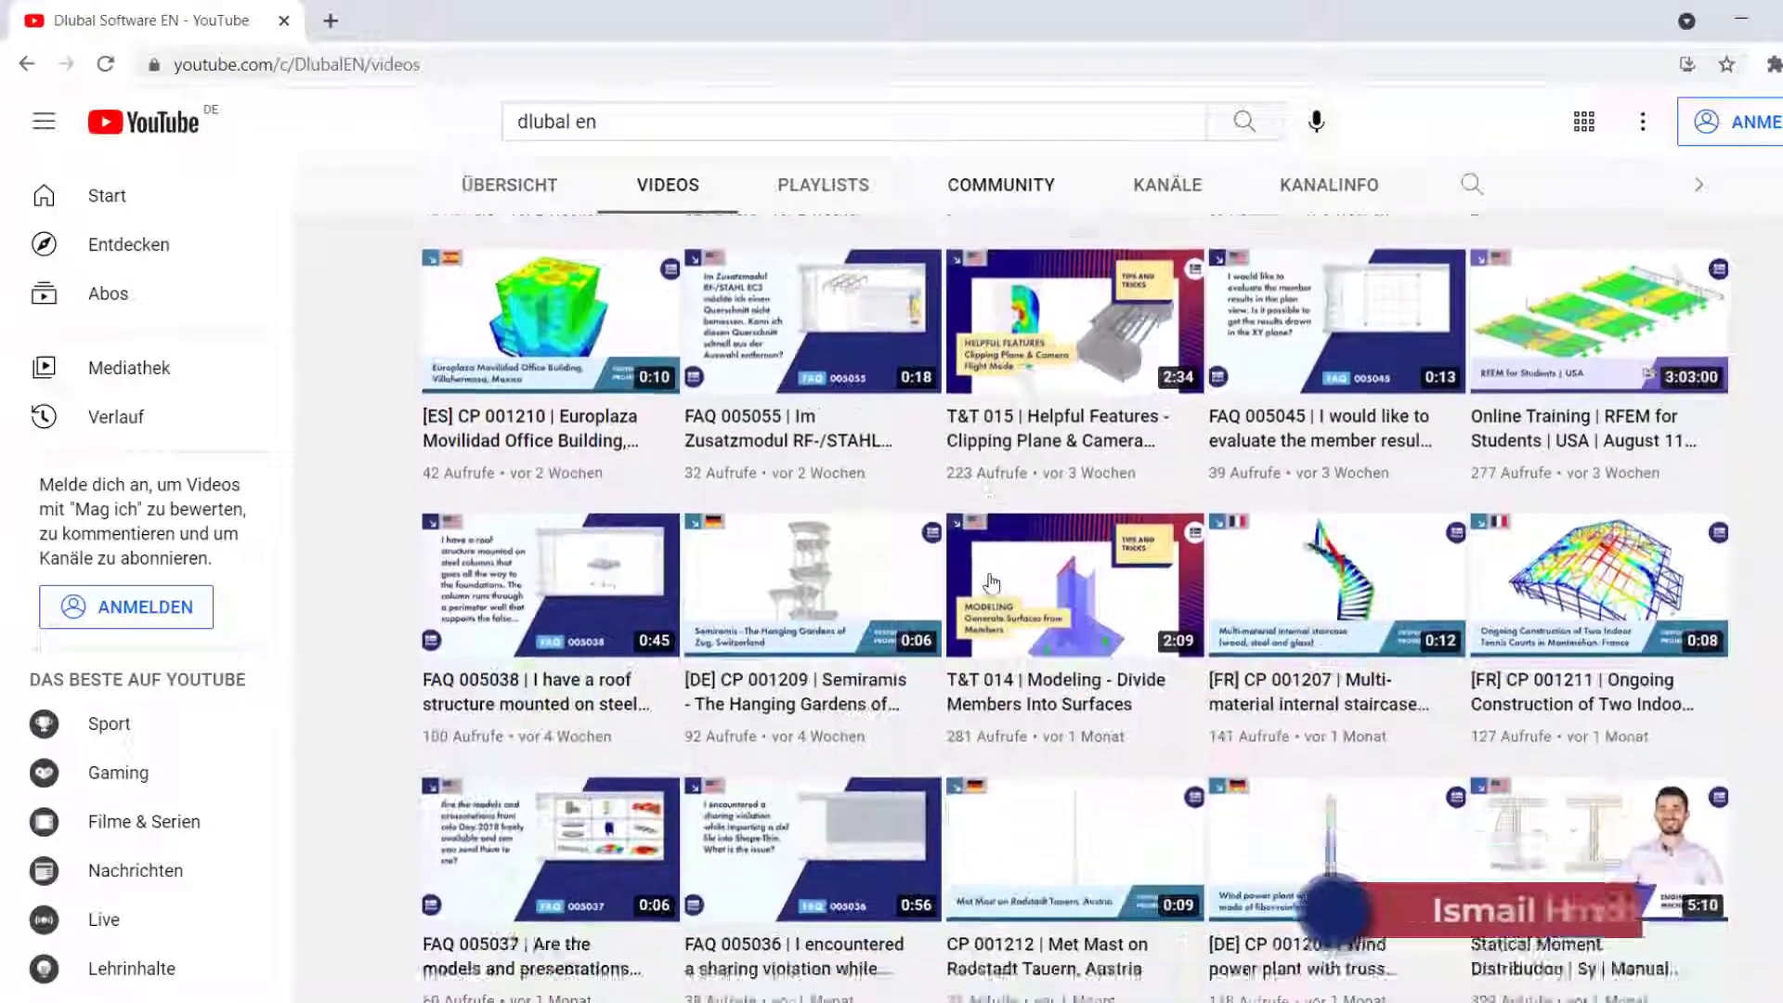